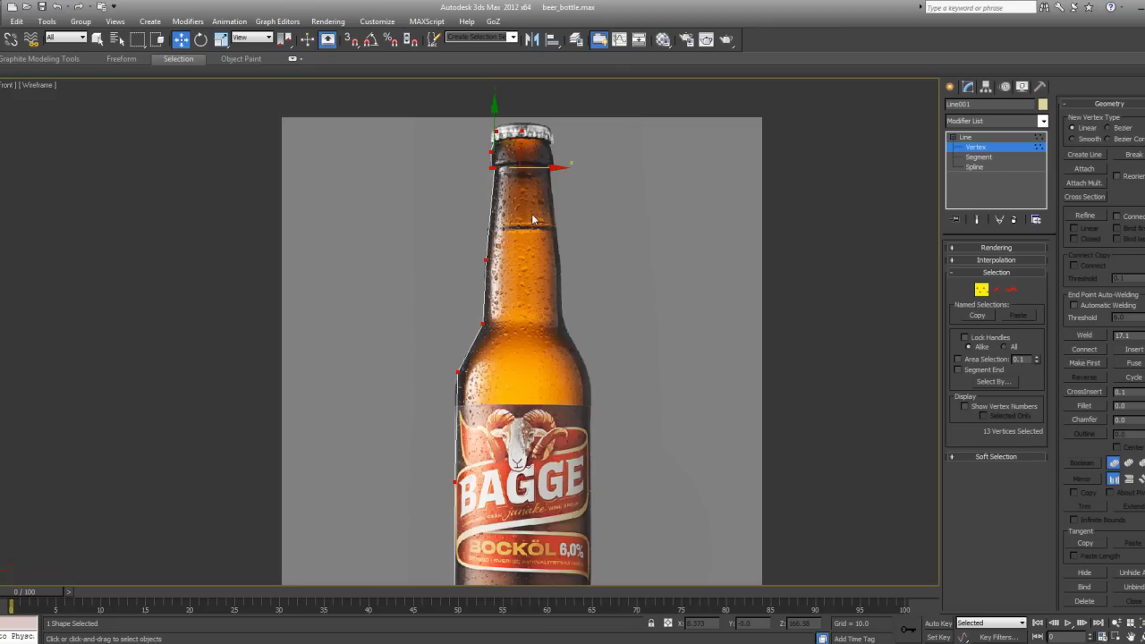
Move the profile's top corner vertex outward to about X -23.1 and adjust the lip vertex below it to about X -25.7, Z 219.1.
scroll(532, 215, "up", 8)
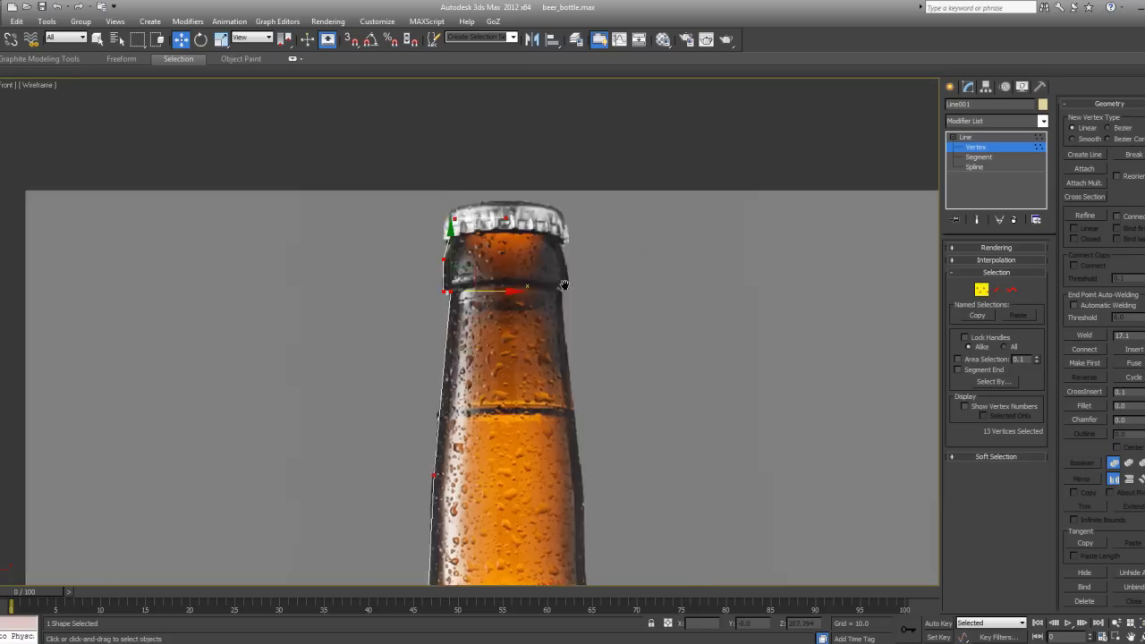
middle_click_drag(526, 203, 539, 233)
left_click(455, 171)
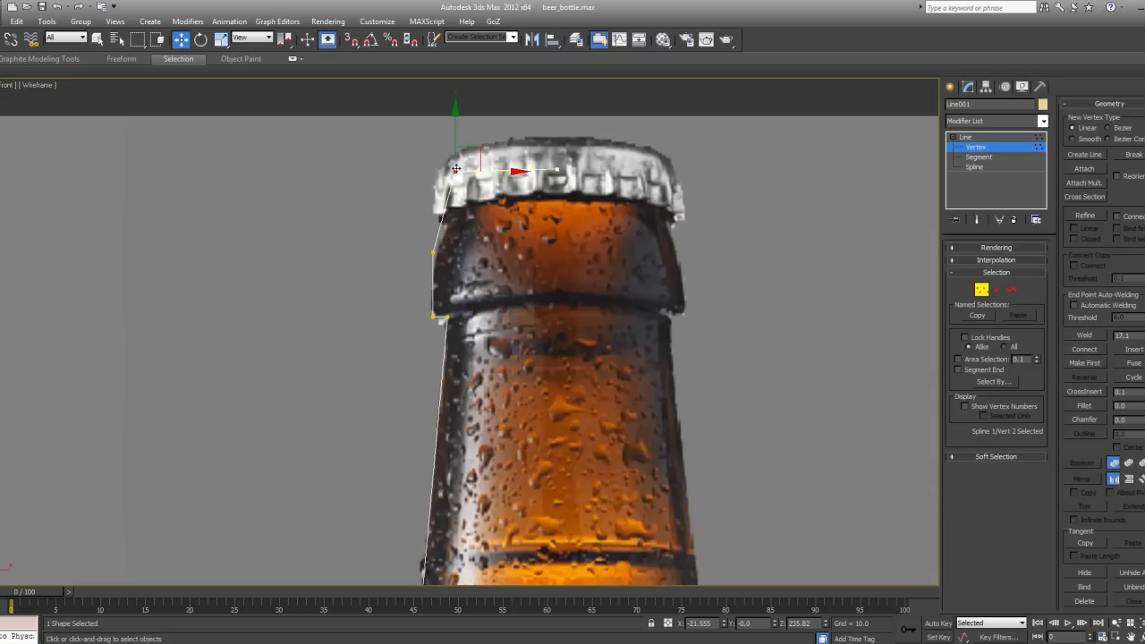
left_click_drag(499, 173, 493, 173)
left_click(434, 252)
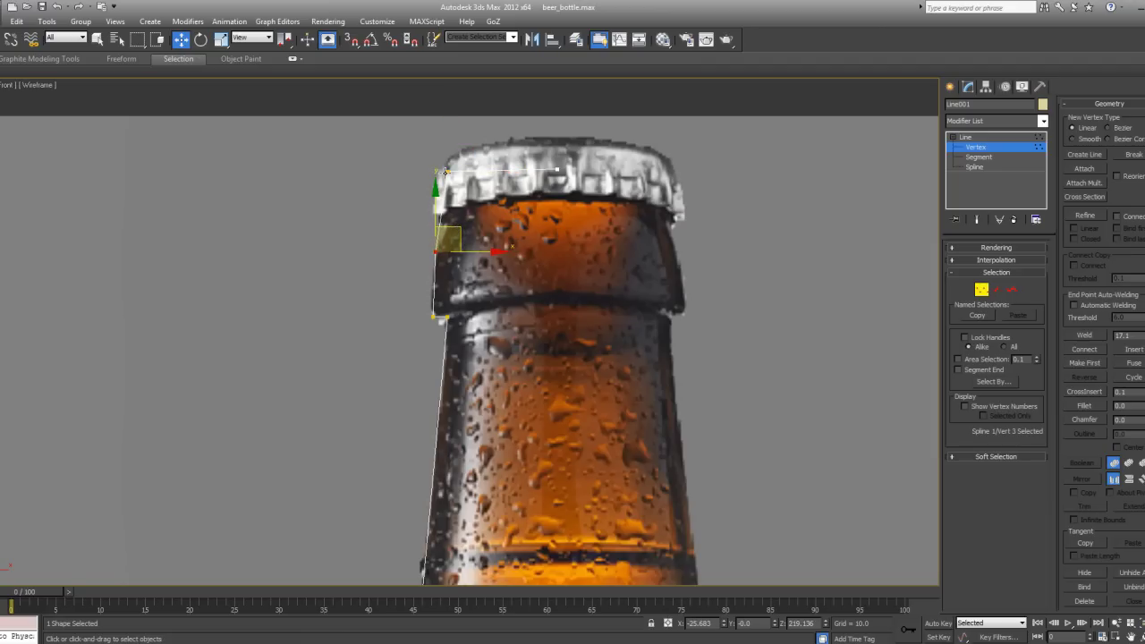
left_click(480, 215)
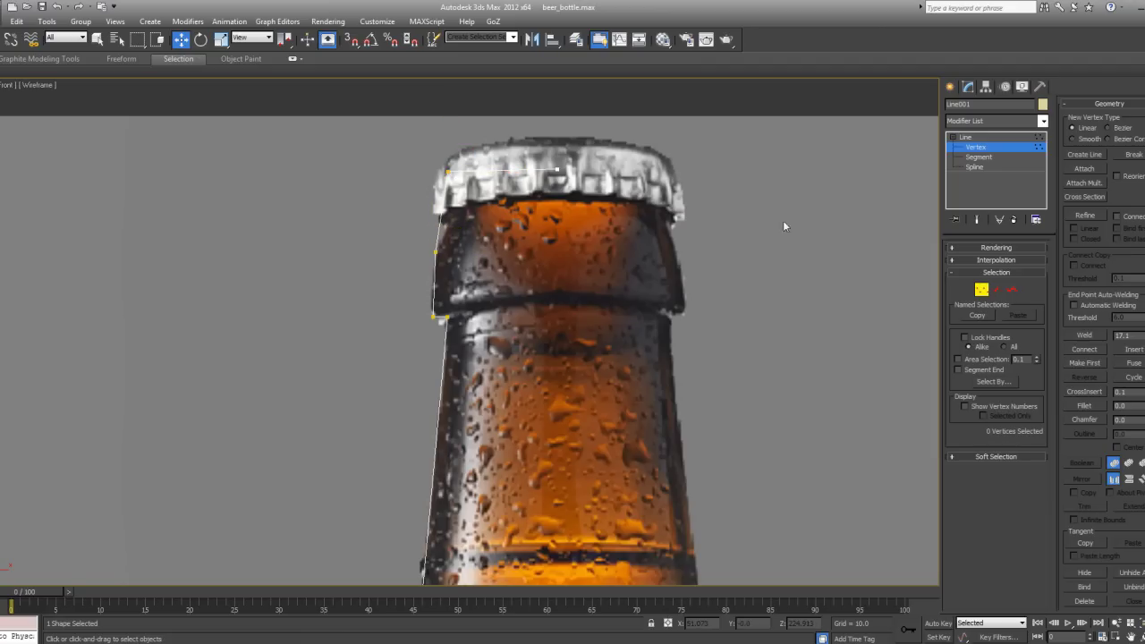
Refine the profile line by inserting two vertices close together on the segment just below the cap's lower edge.
scroll(460, 227, "up", 2)
middle_click_drag(478, 213, 477, 224)
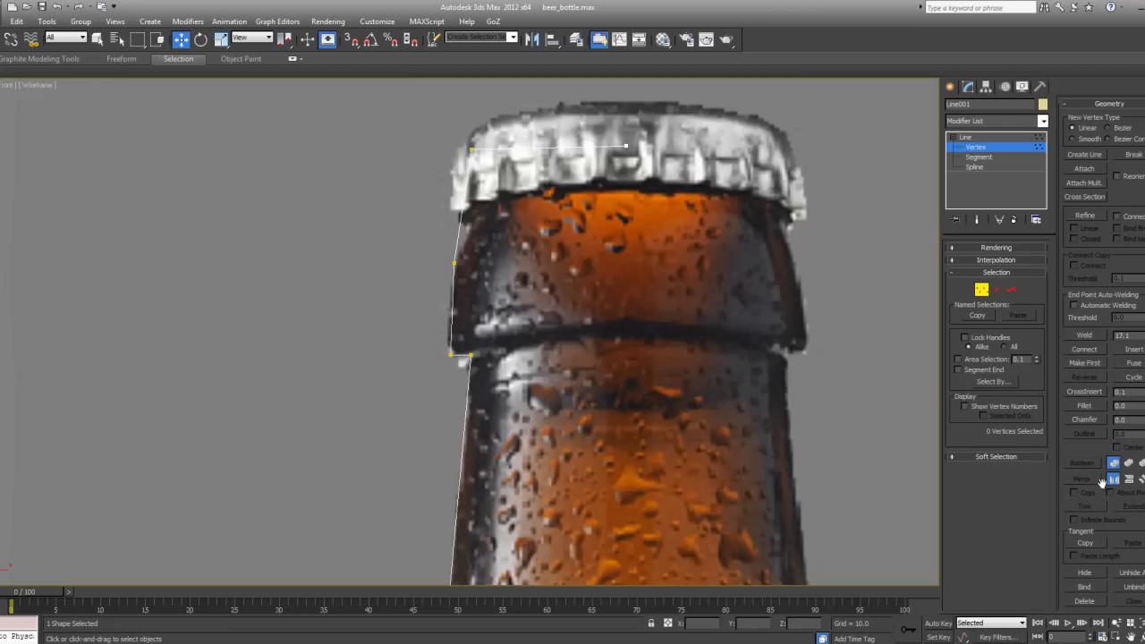
left_click(1086, 217)
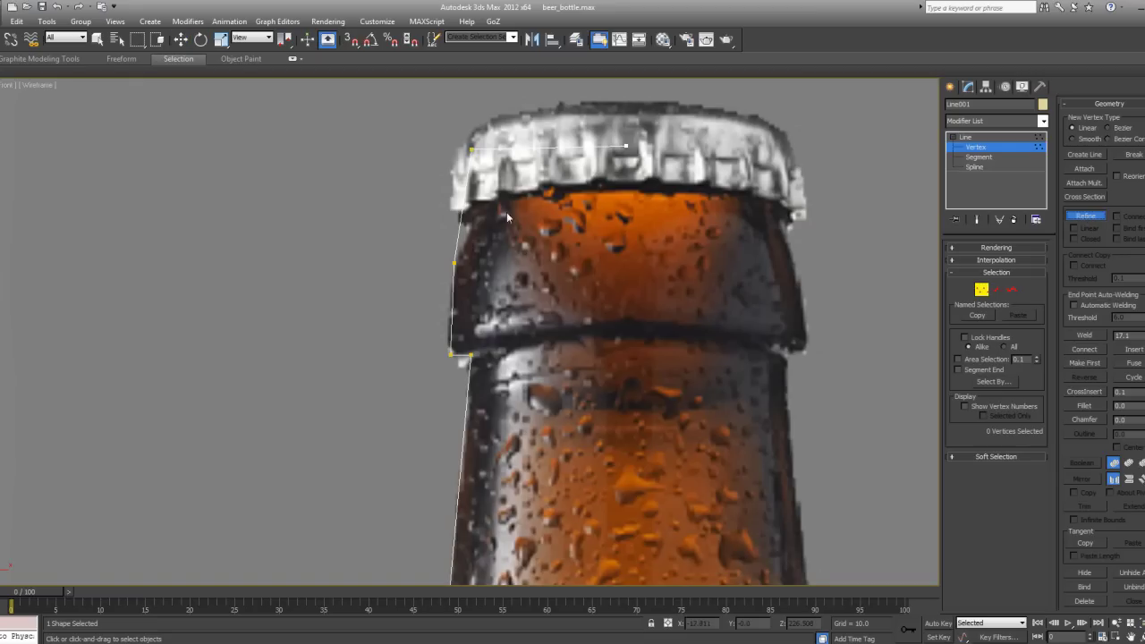
left_click(461, 222)
left_click(458, 209)
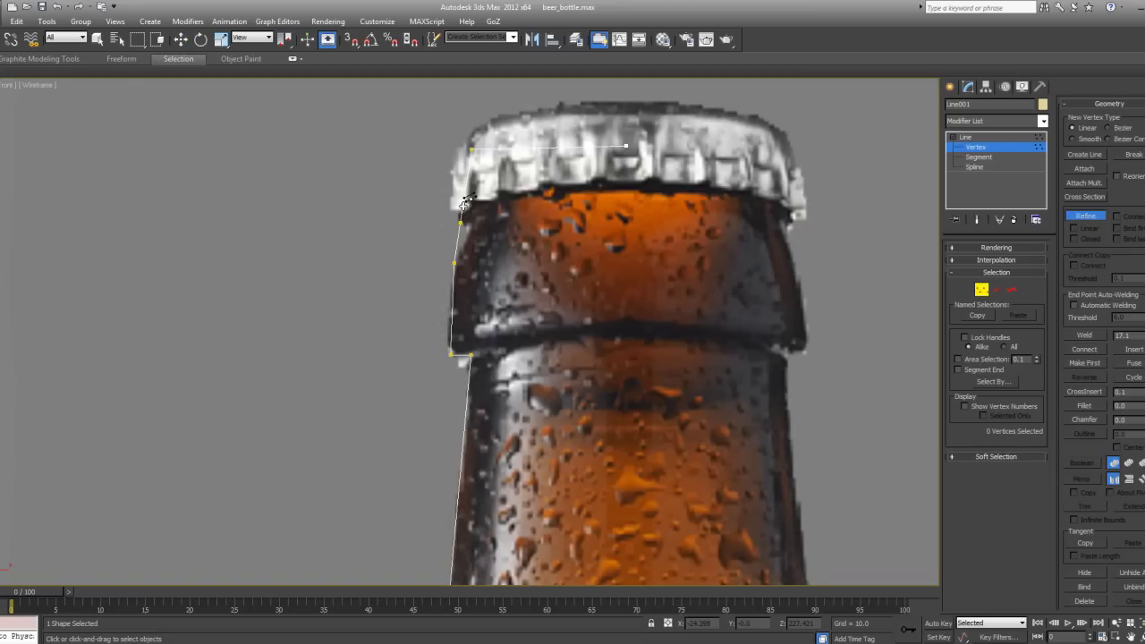
right_click(714, 245)
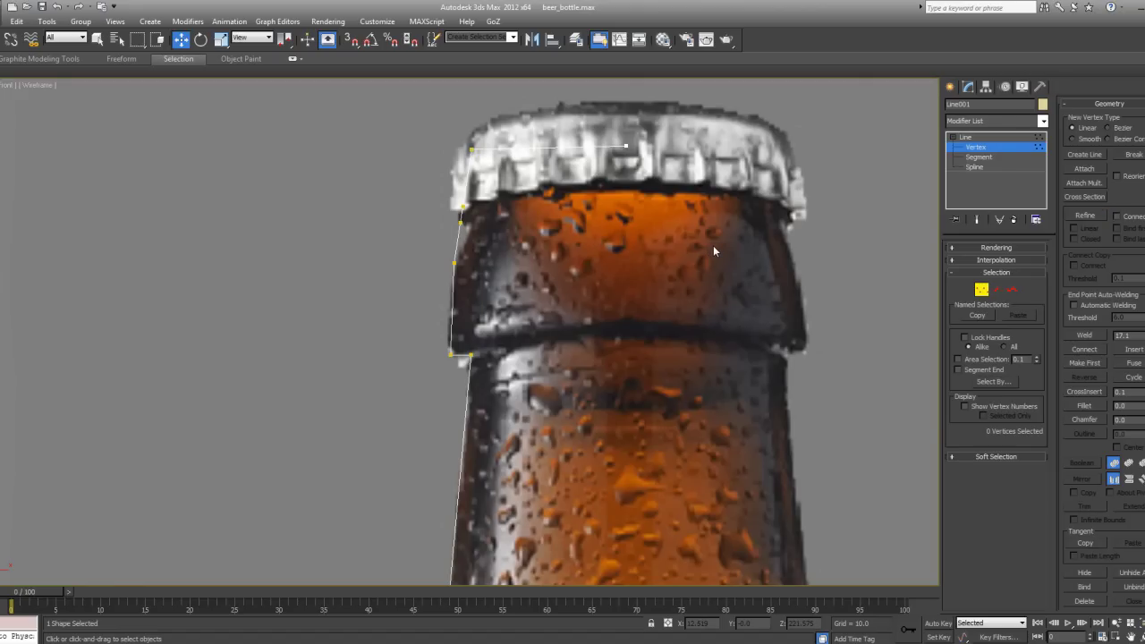
Shape a notch under the cap, placing the outer new vertex at about X -25.0, Z 225.3 and the inner one at X -23.2, Z 224.9.
left_click(461, 222)
mouse_move(481, 199)
left_mouse_down()
mouse_move(492, 202)
mouse_move(479, 197)
left_mouse_up()
left_click(463, 207)
middle_click_drag(479, 198, 484, 239)
scroll(484, 238, "up", 3)
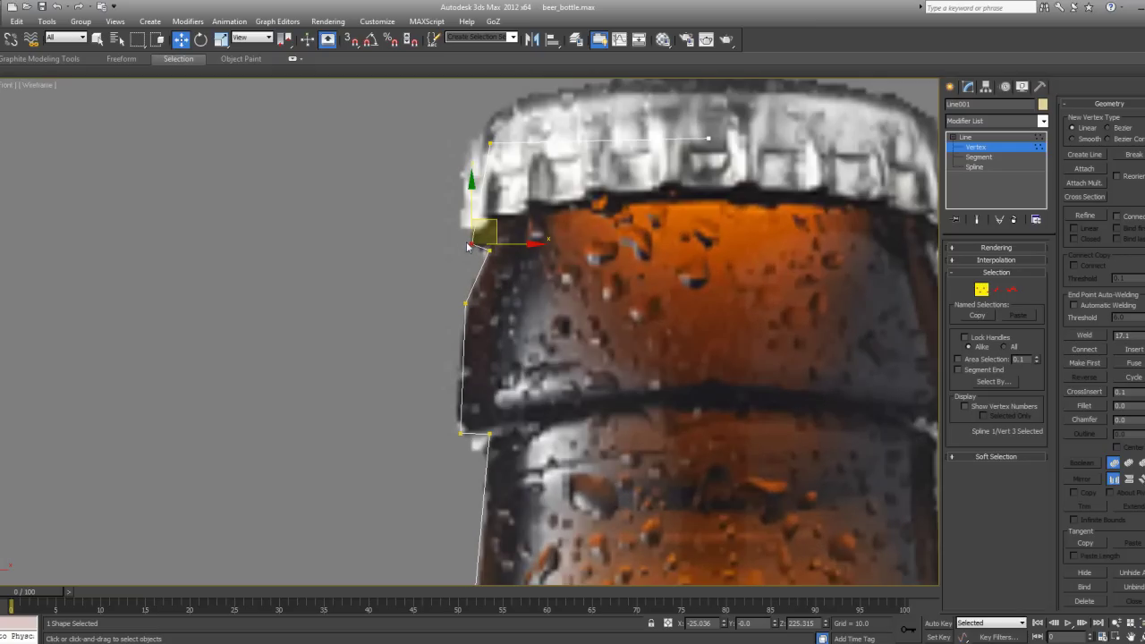
scroll(504, 266, "down", 2)
scroll(511, 274, "up", 2)
left_click(514, 282)
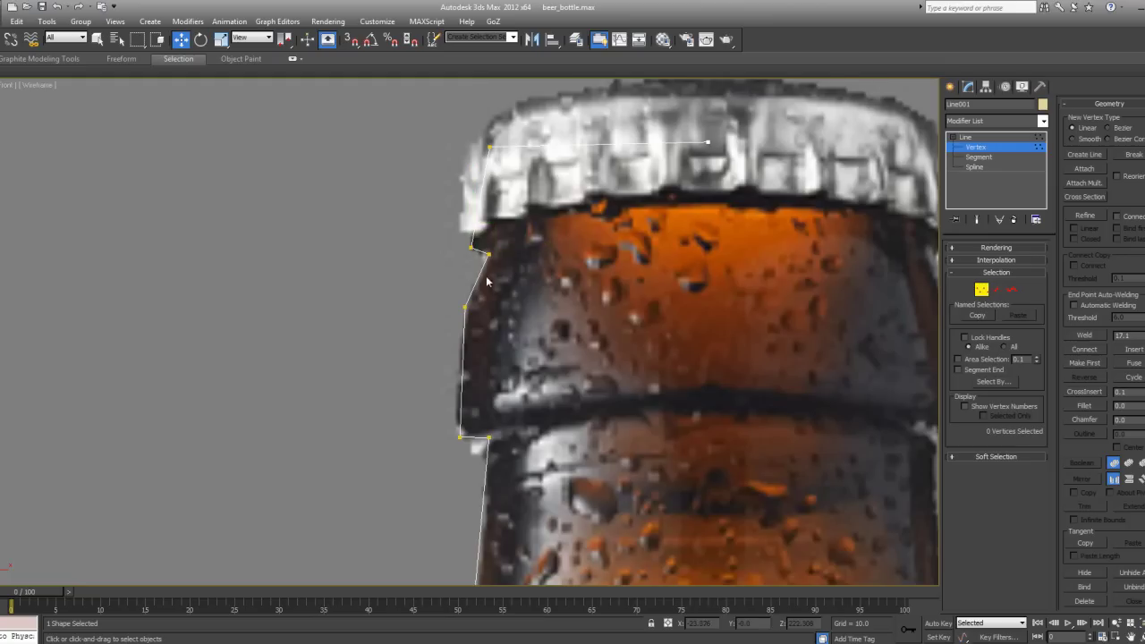
left_click(489, 254)
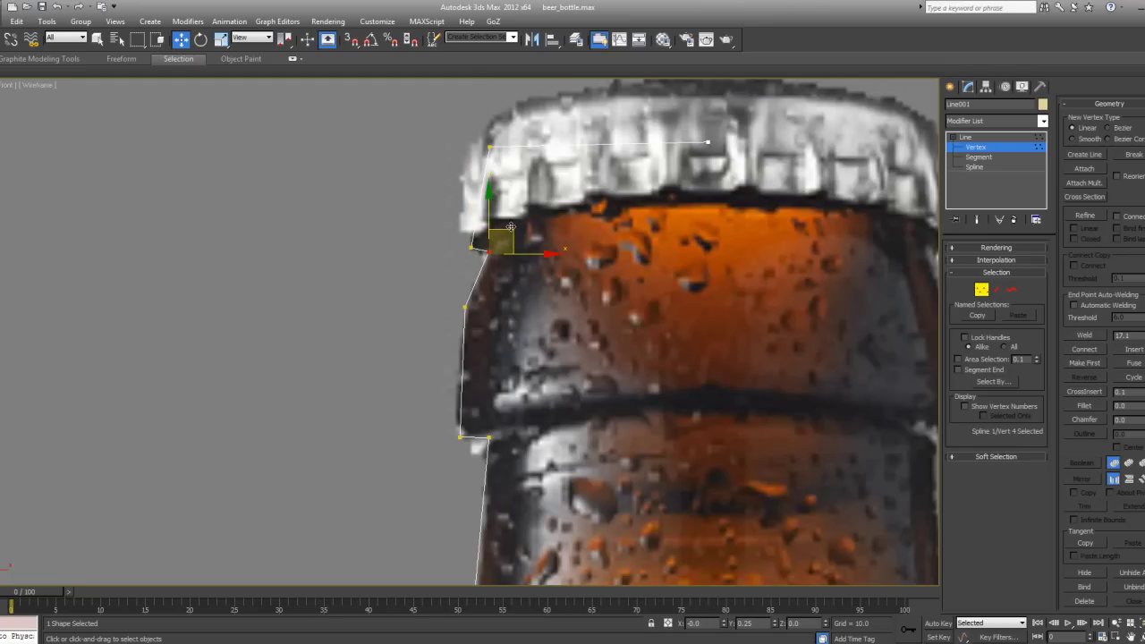
Move the lip vertex below the notch down along the bottle's outline to about X -26.1, Z 216.4.
scroll(458, 322, "down", 3)
left_click(463, 314)
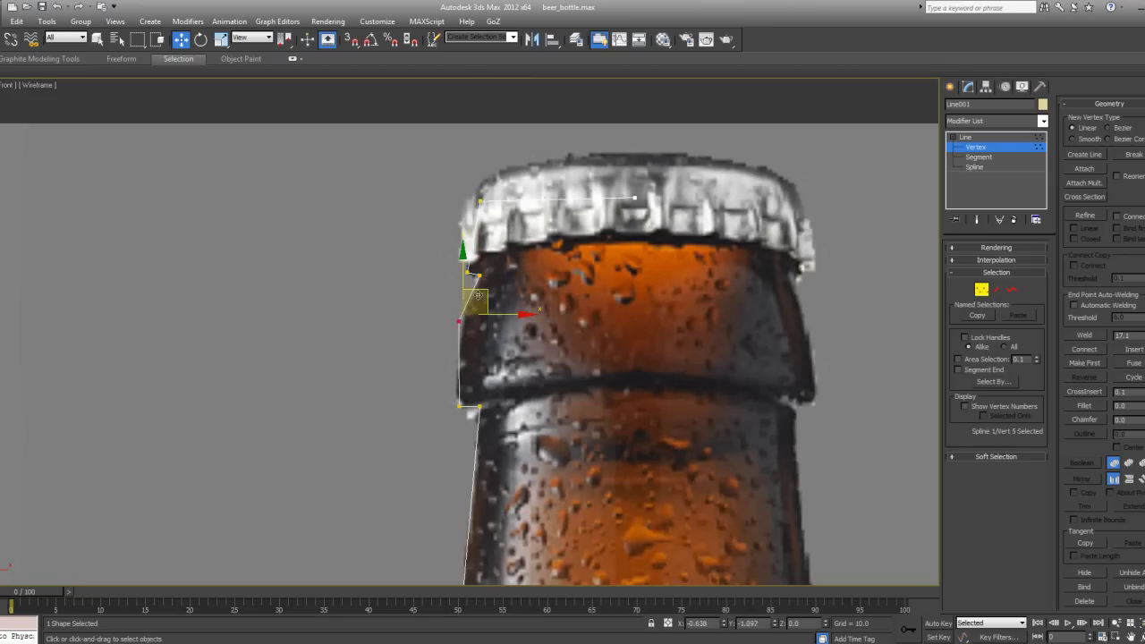
left_click_drag(478, 296, 480, 306)
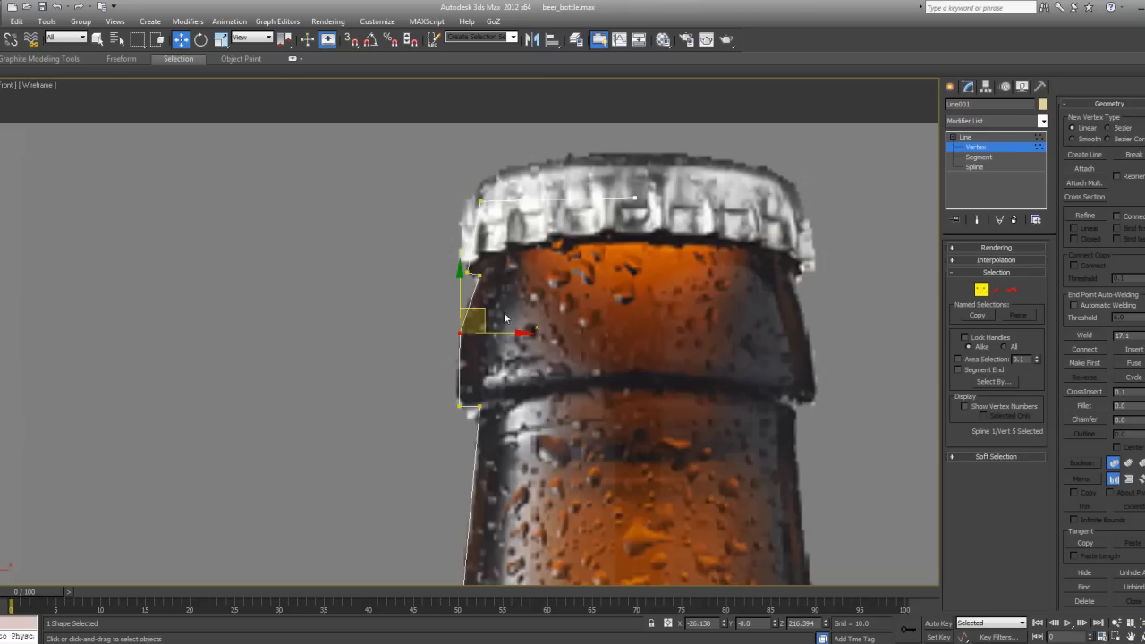
scroll(517, 312, "up", 2)
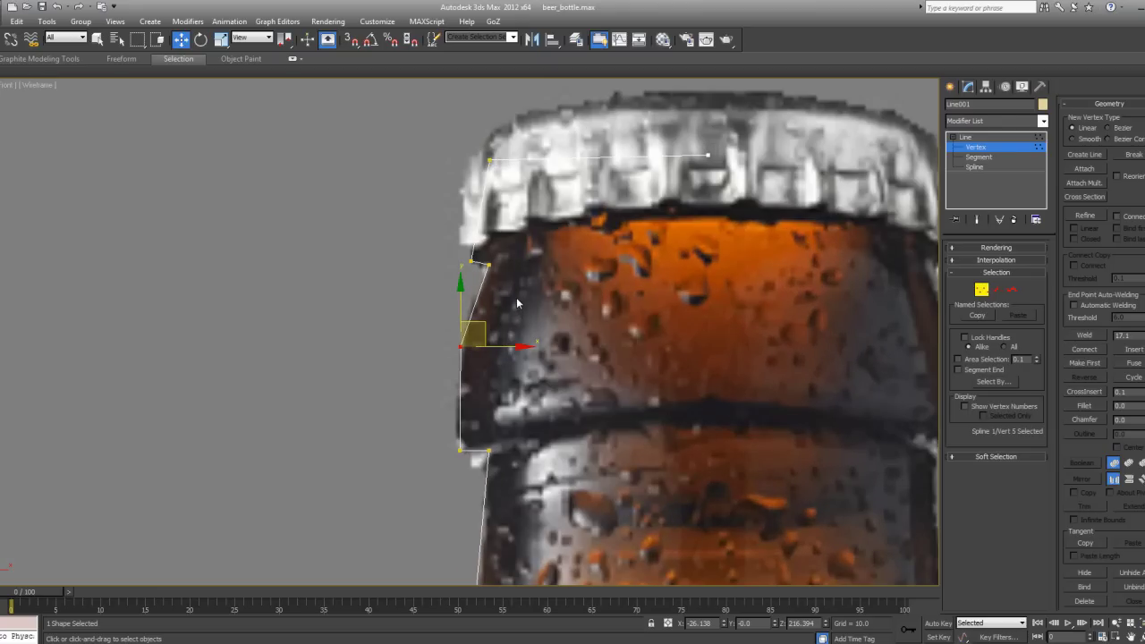
middle_click_drag(516, 297, 511, 320)
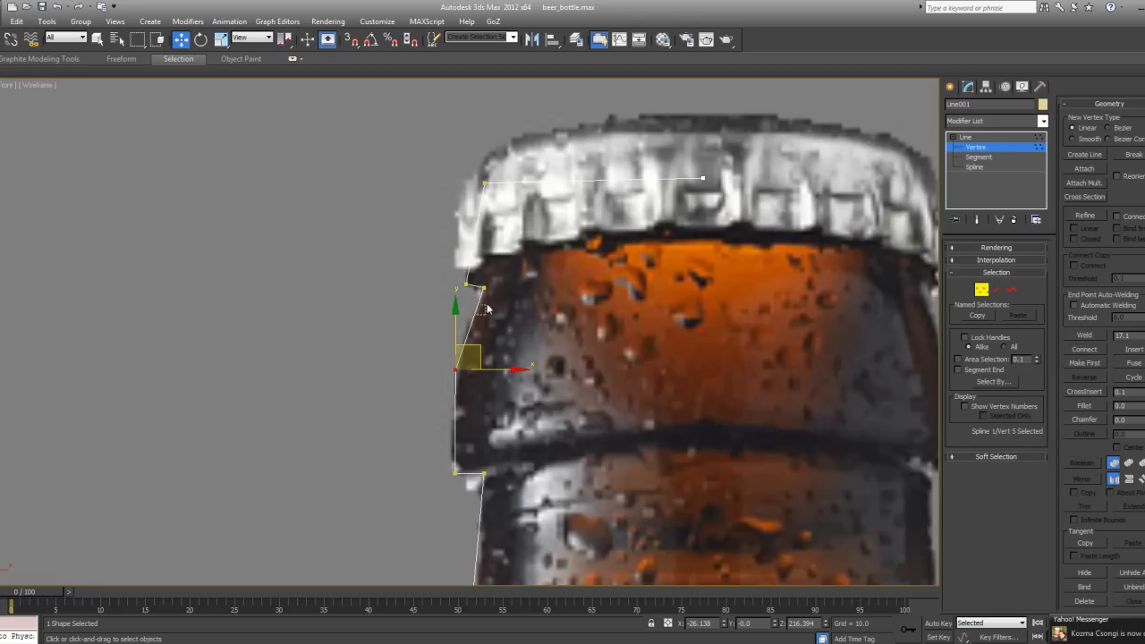
left_click(484, 289)
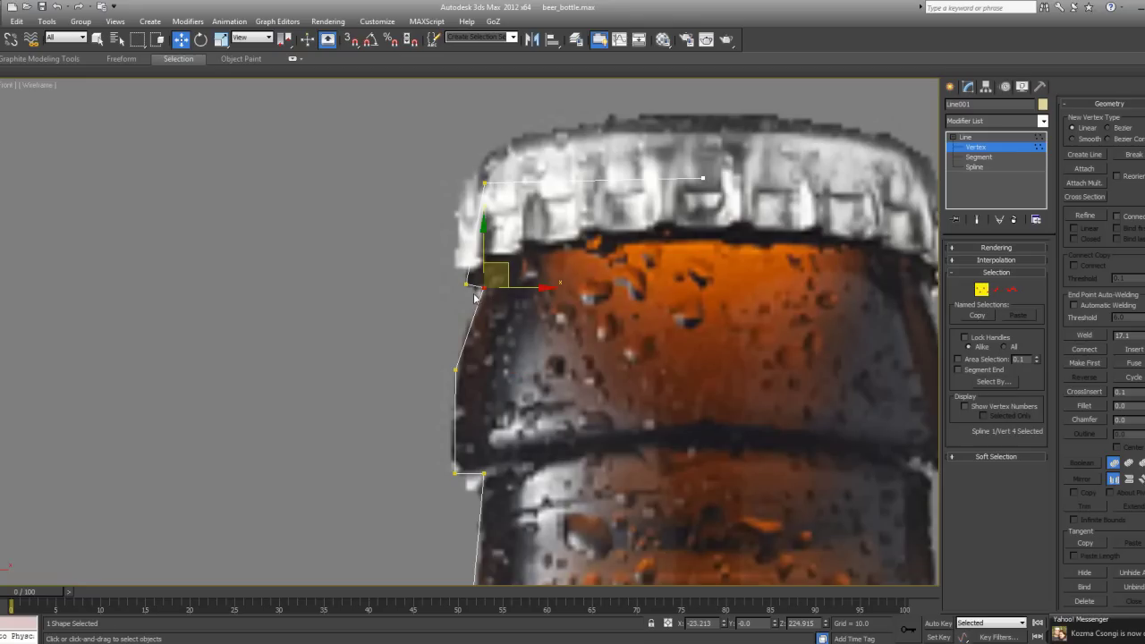
scroll(468, 298, "down", 2)
left_click(548, 314)
scroll(549, 314, "up", 2)
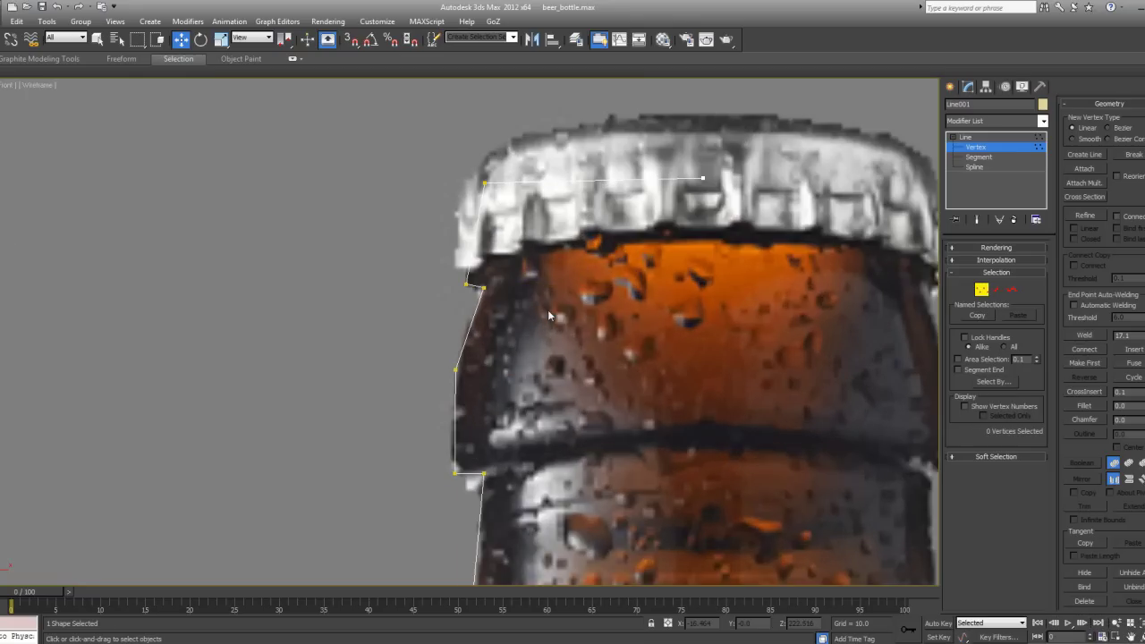
scroll(548, 309, "down", 3)
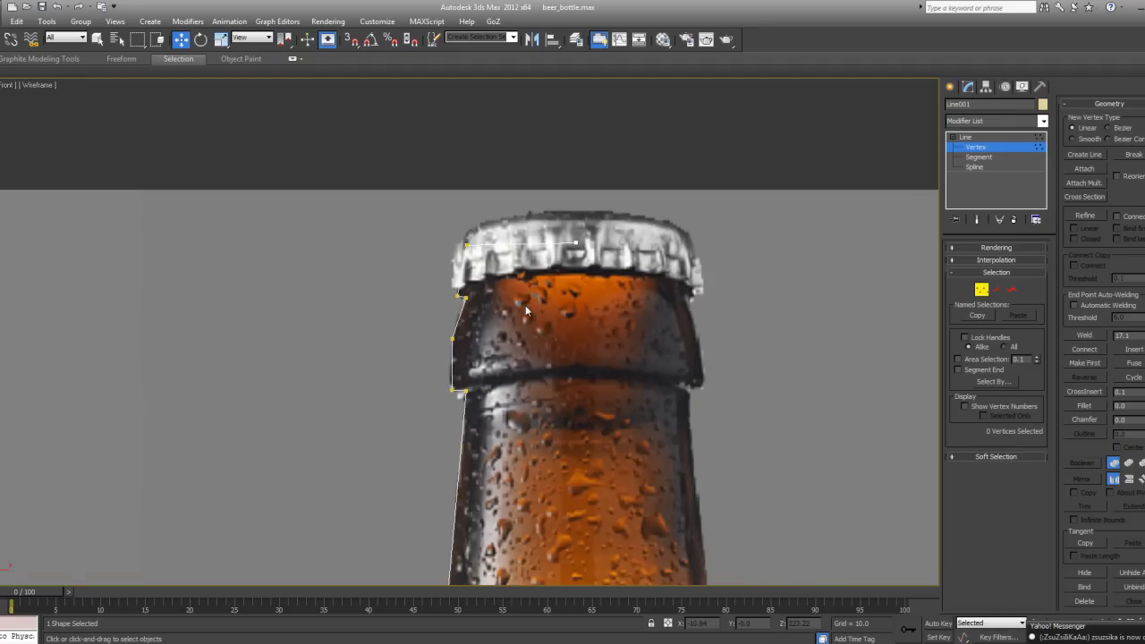
Give the cap's top corner vertex Bezier handles and bend them so the corner becomes a rounded curve.
scroll(527, 310, "up", 2)
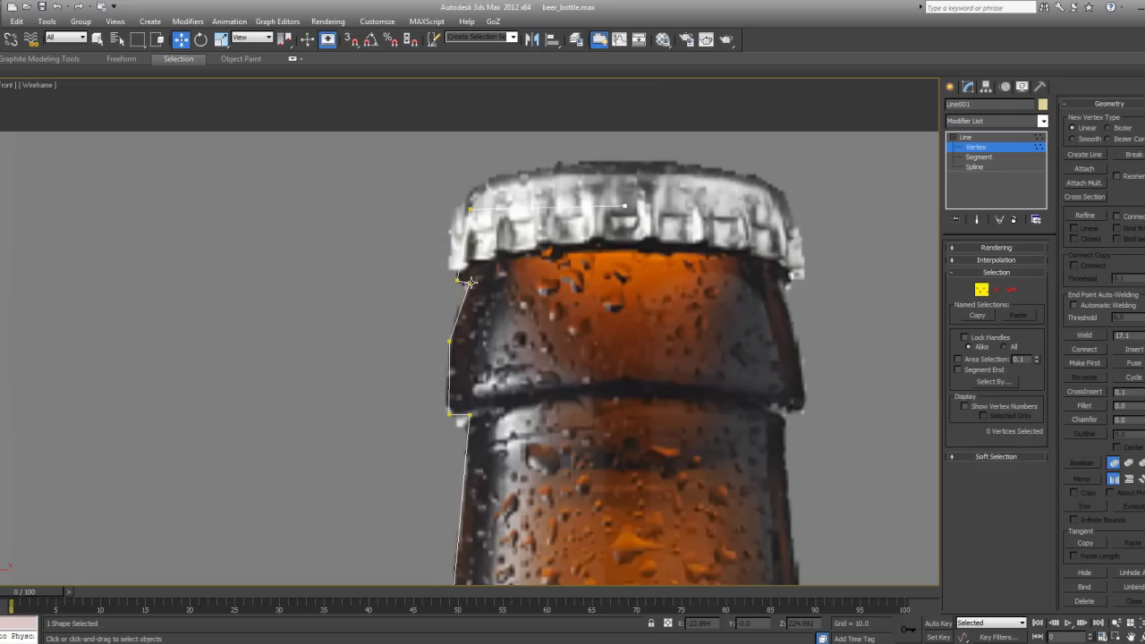
middle_click_drag(472, 252, 467, 274)
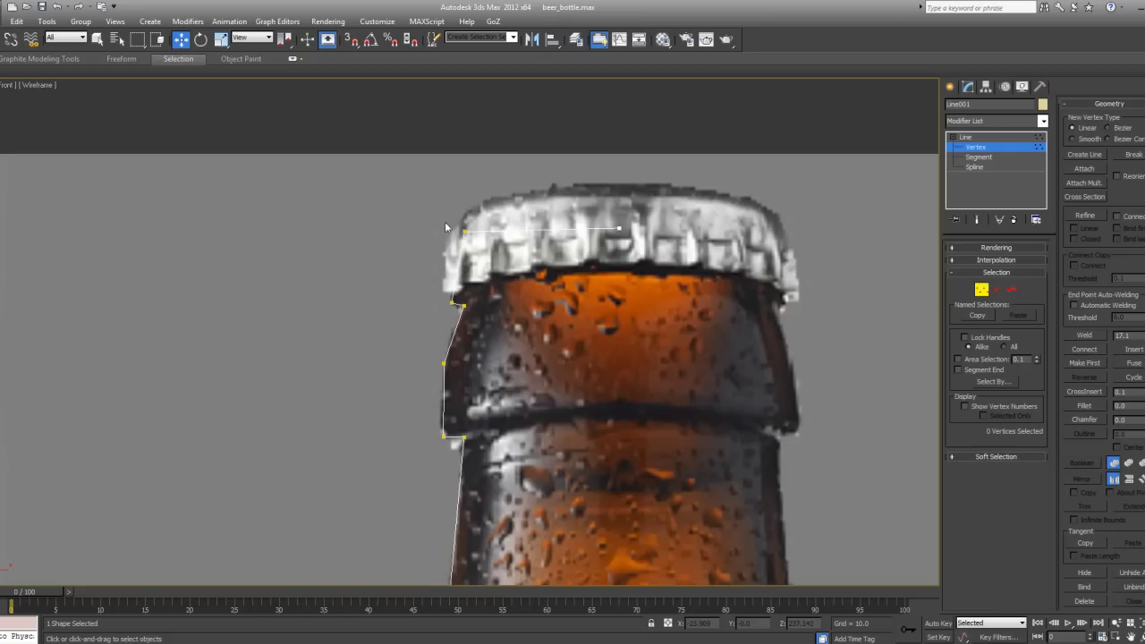
left_click(465, 232)
left_click(480, 264)
left_click_drag(418, 209, 466, 233)
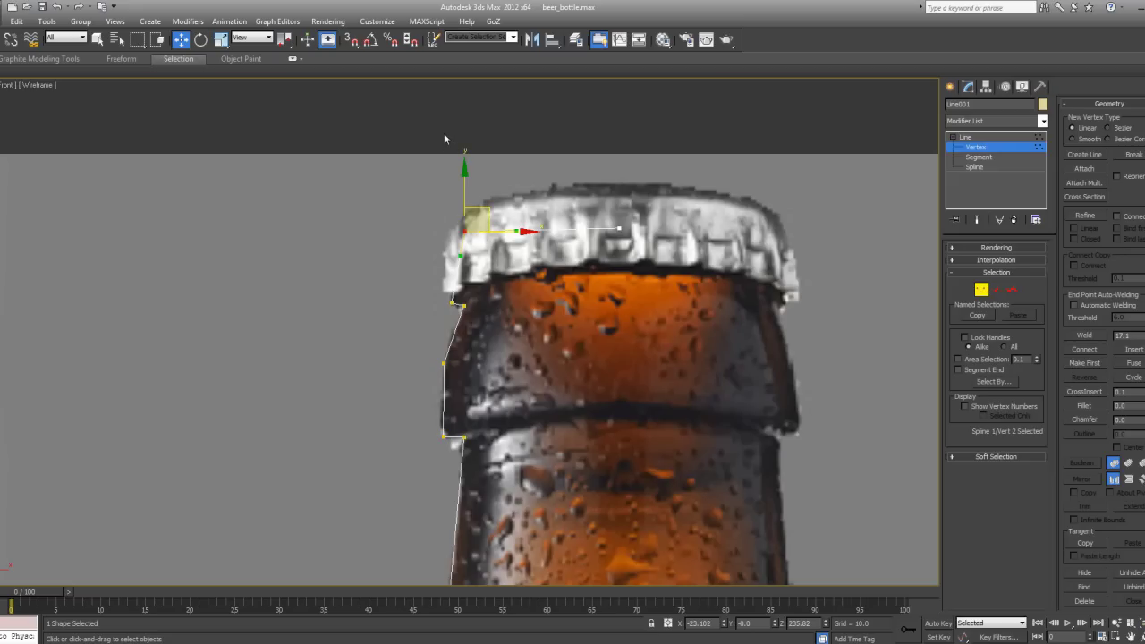
scroll(470, 234, "up", 3)
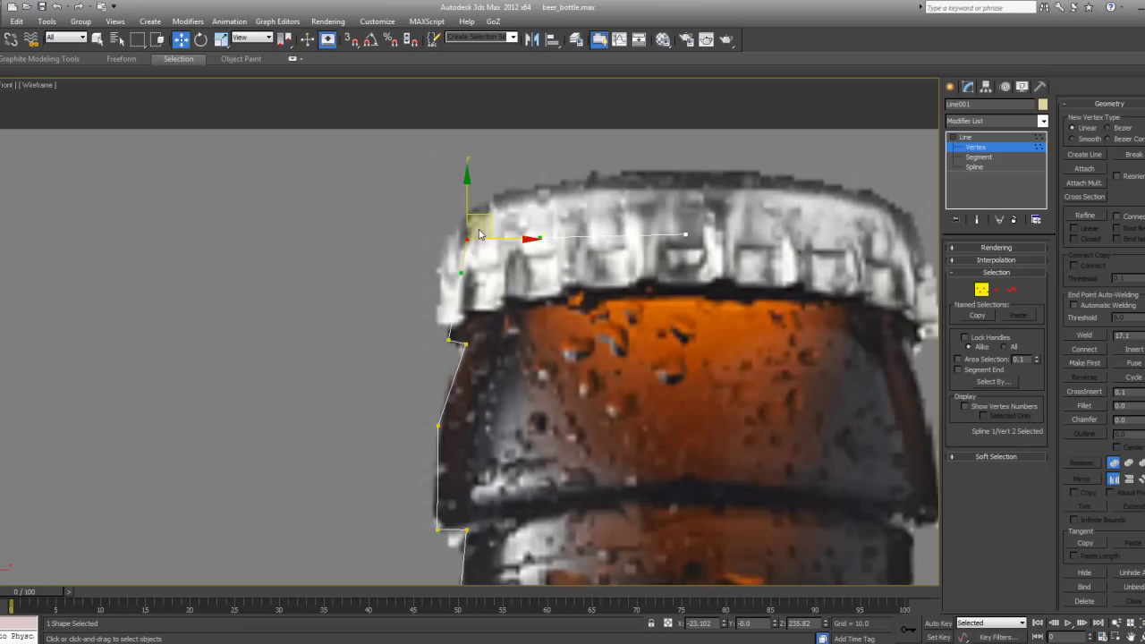
left_click(462, 170)
mouse_move(433, 240)
left_mouse_down()
mouse_move(434, 261)
mouse_move(419, 268)
mouse_move(440, 249)
mouse_move(418, 254)
mouse_move(449, 248)
left_mouse_up()
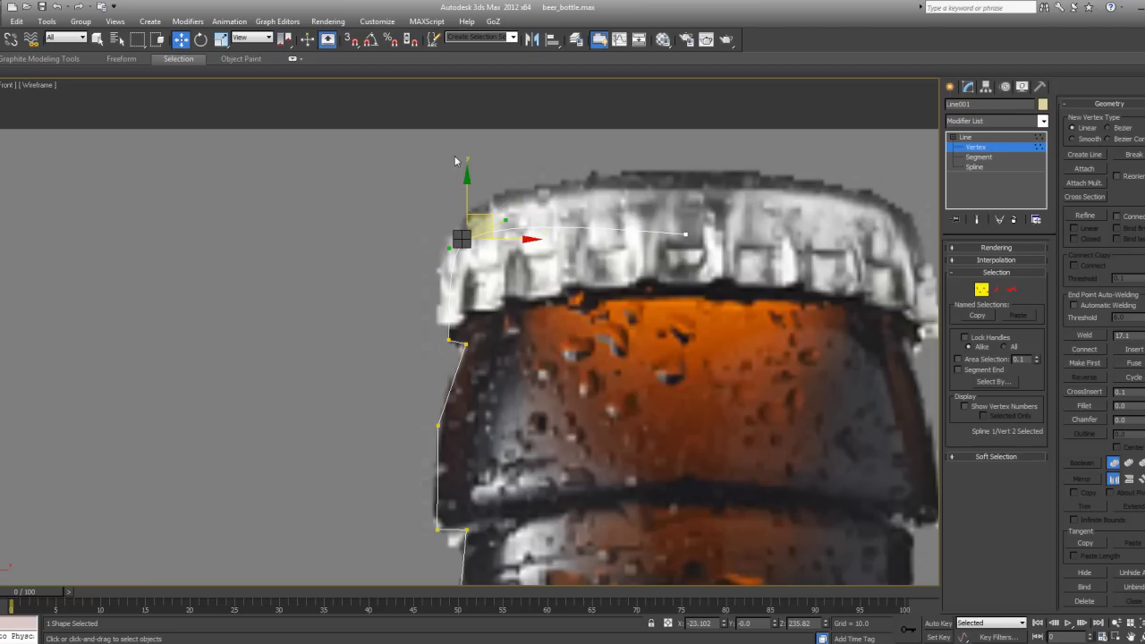
Refine the top corner's curve with its tangent handles and move its vertex to about X -23.9, Z 234.7.
left_click_drag(450, 251, 454, 259)
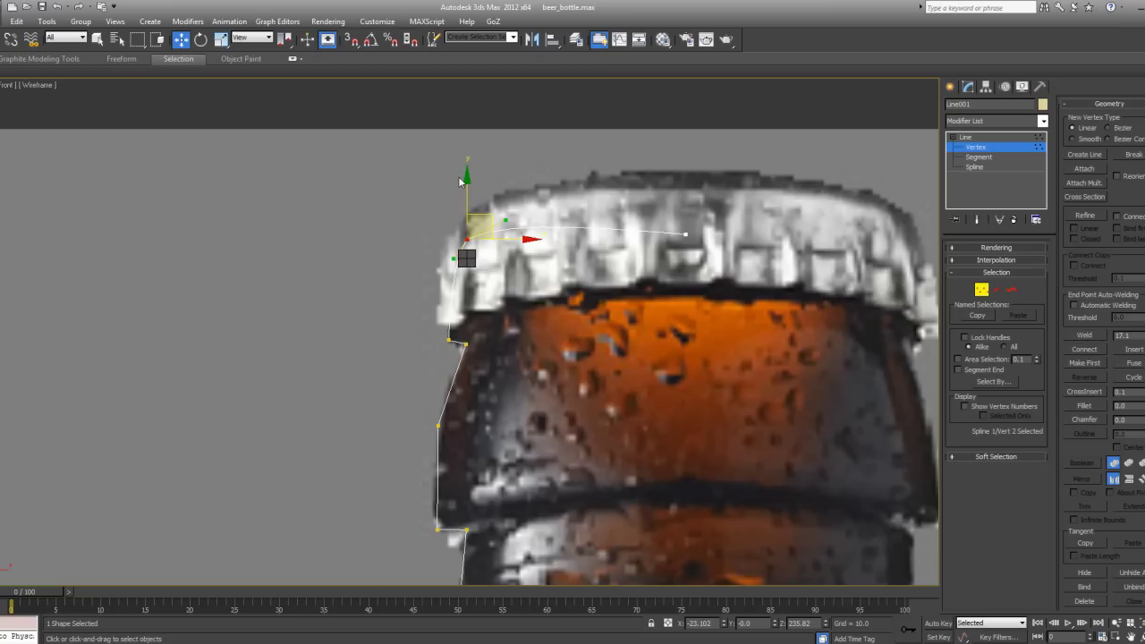
key("ctrl+z")
left_click_drag(446, 246, 480, 238)
middle_click_drag(574, 285, 574, 299)
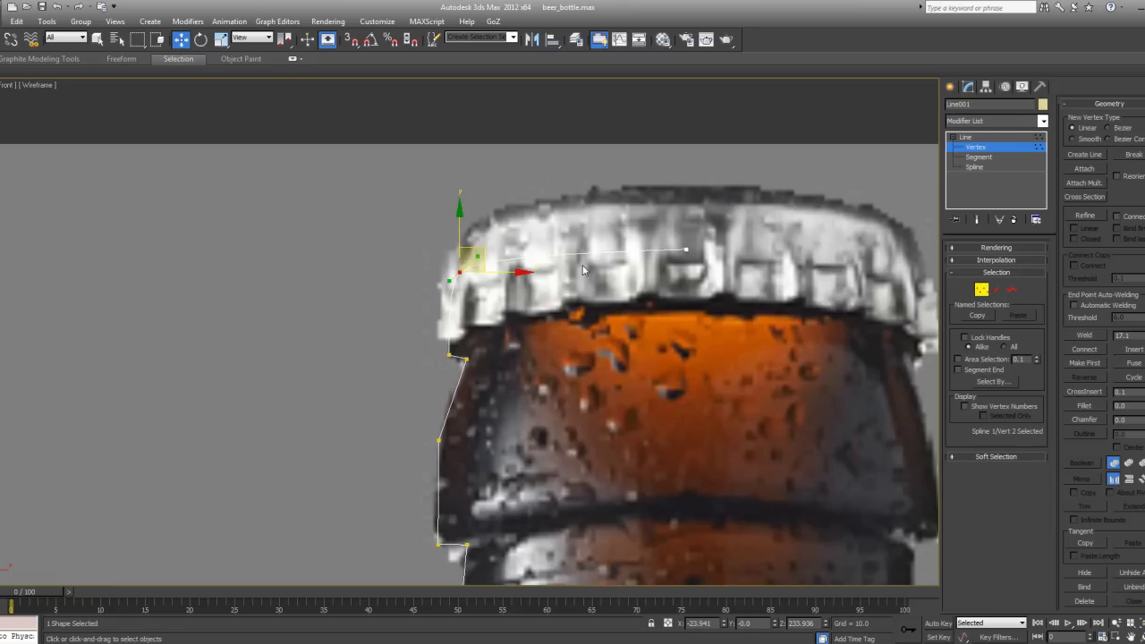
left_click(585, 266)
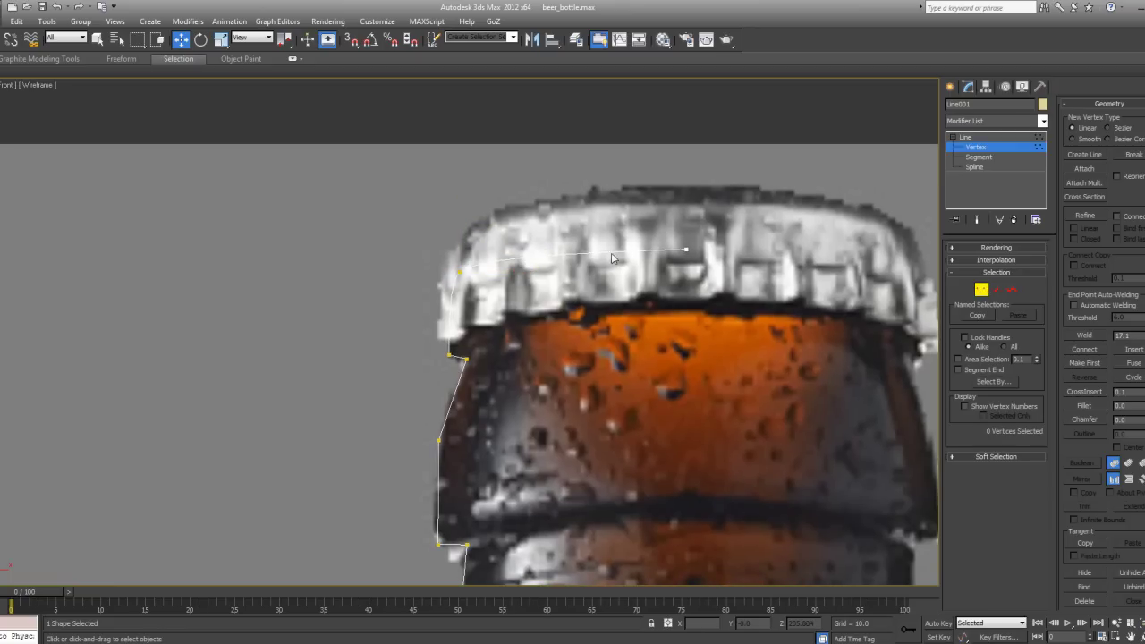
left_click(459, 271)
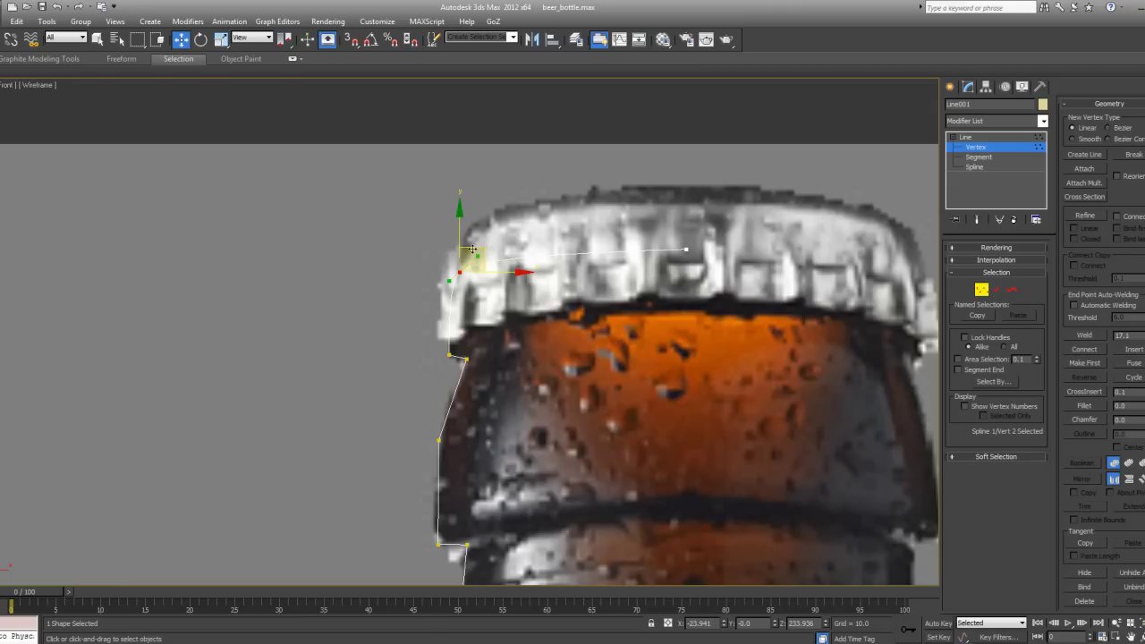
left_click_drag(468, 245, 469, 240)
Give the inner vertex of the notch under the cap Bezier handles.
middle_click_drag(470, 277, 496, 226)
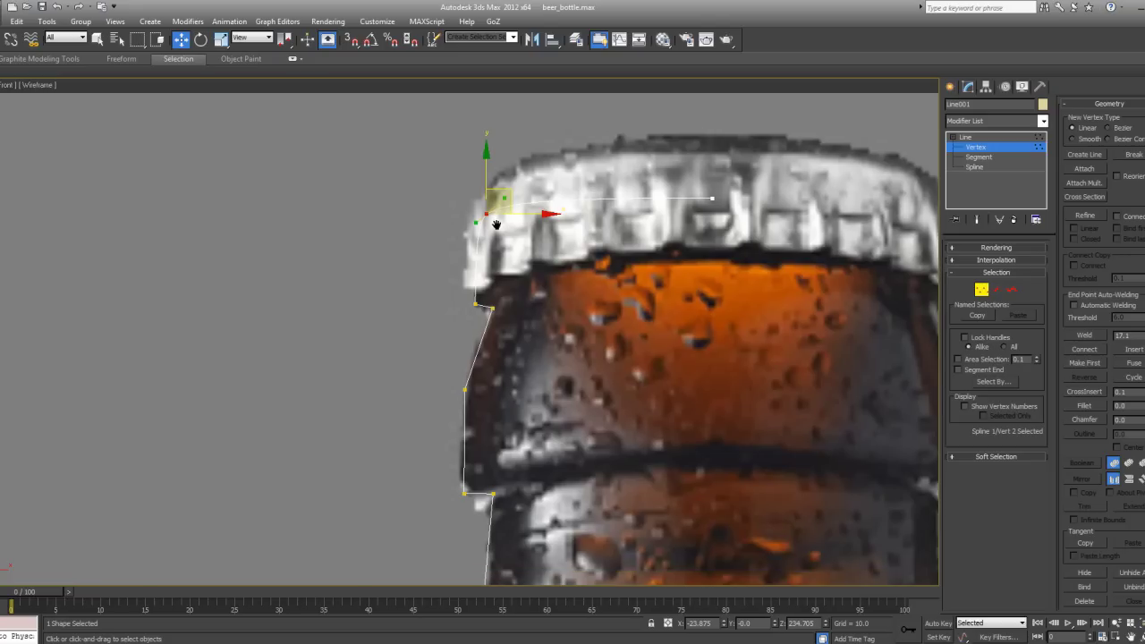
left_click_drag(503, 295, 493, 313)
left_click(492, 308)
scroll(495, 284, "up", 2)
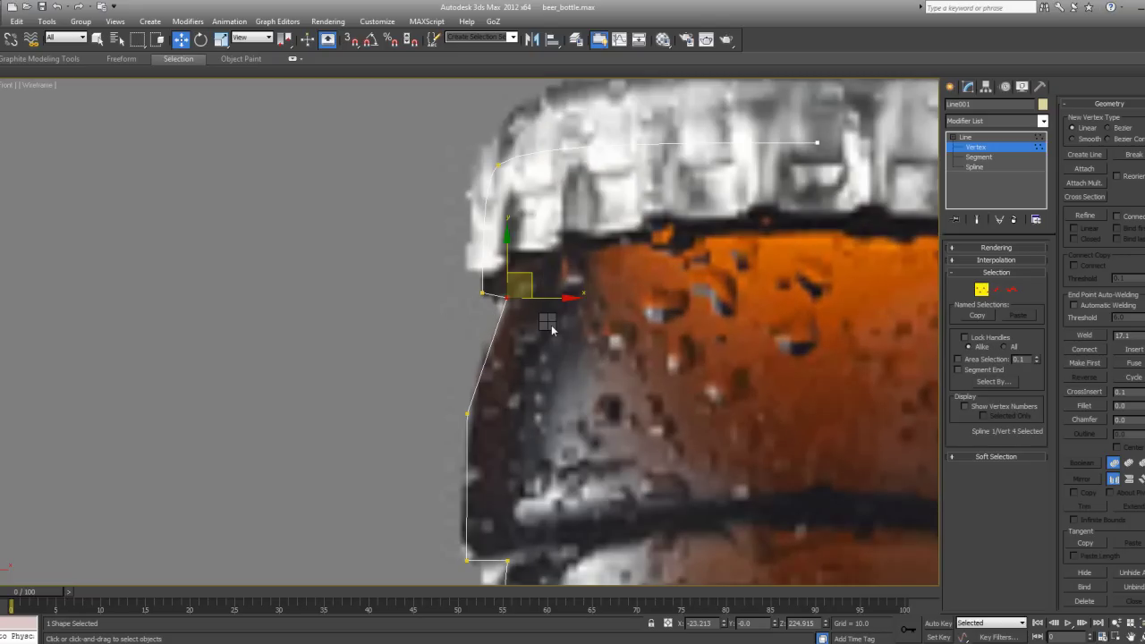
left_click(543, 230)
right_click(587, 288)
Adjust the inner notch vertex and its tangent handles so the profile curves smoothly from the cap edge into the bottle lip.
scroll(511, 310, "up", 2)
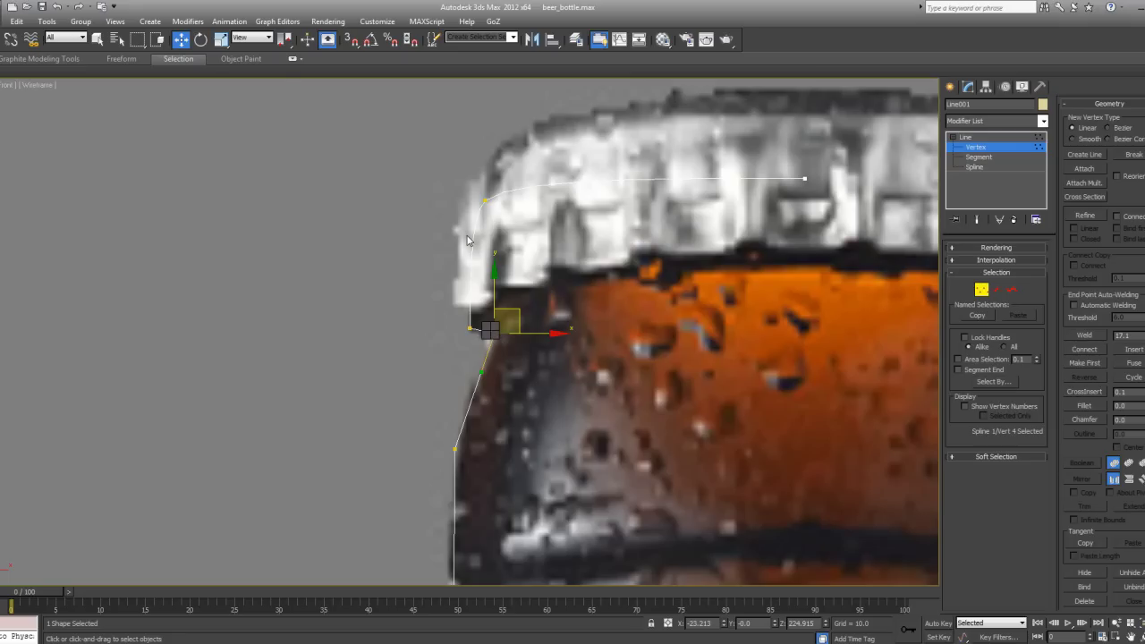
key("ctrl+z")
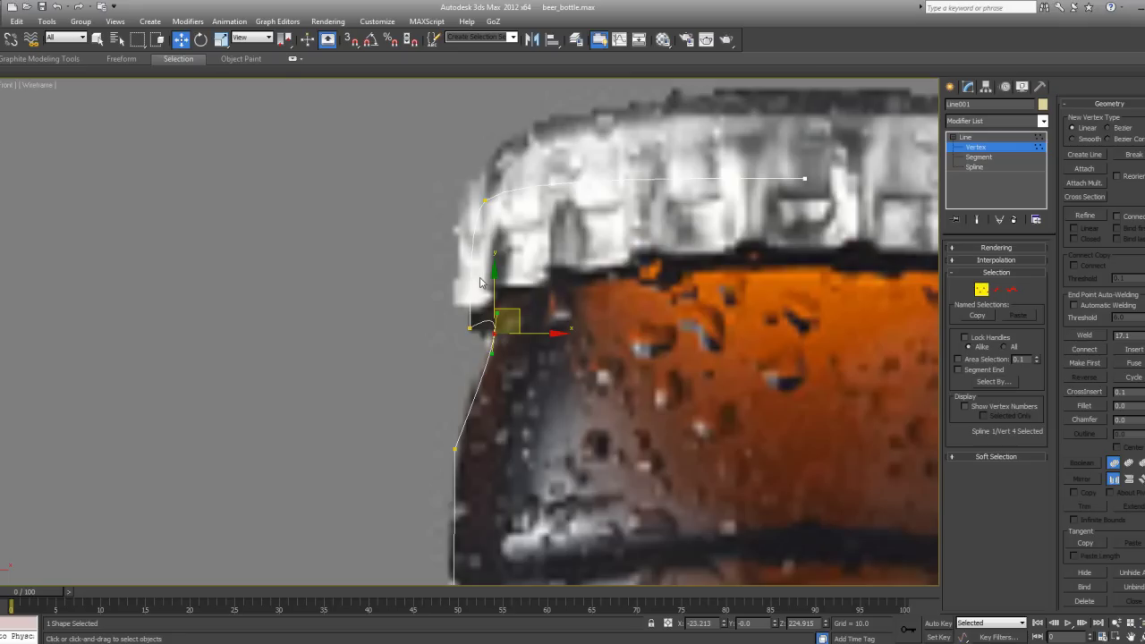
mouse_move(497, 316)
left_mouse_down()
mouse_move(490, 360)
mouse_move(515, 318)
left_mouse_up()
left_click_drag(490, 368, 515, 318)
left_click(488, 349)
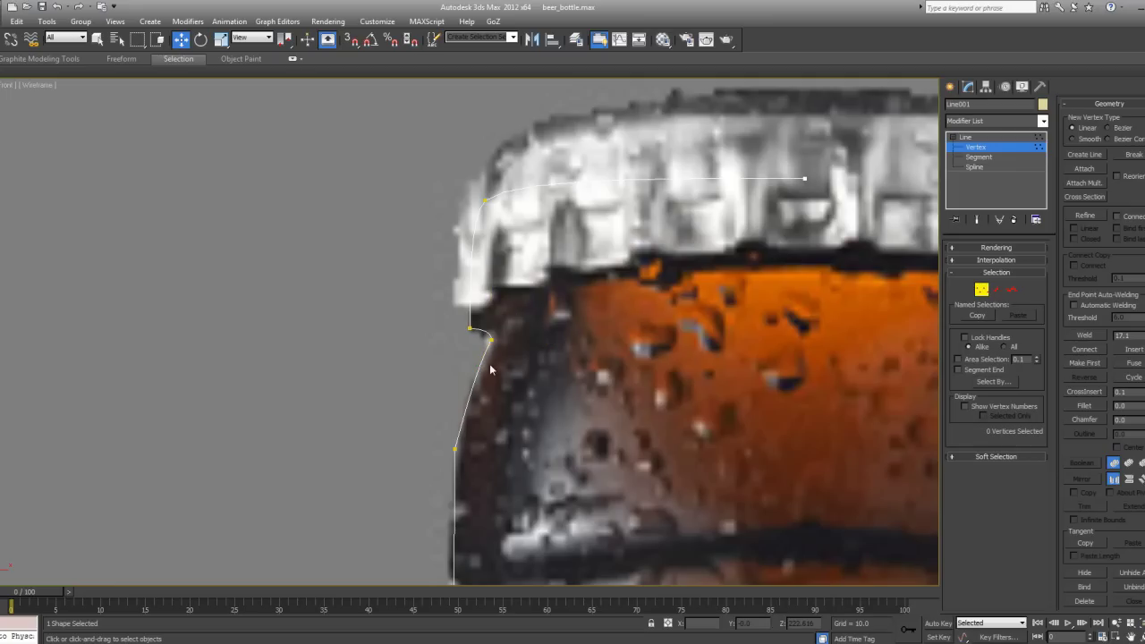
Move the outer corner vertex of the notch under the cap to about X -24.9, Z 225.1.
left_click(473, 330)
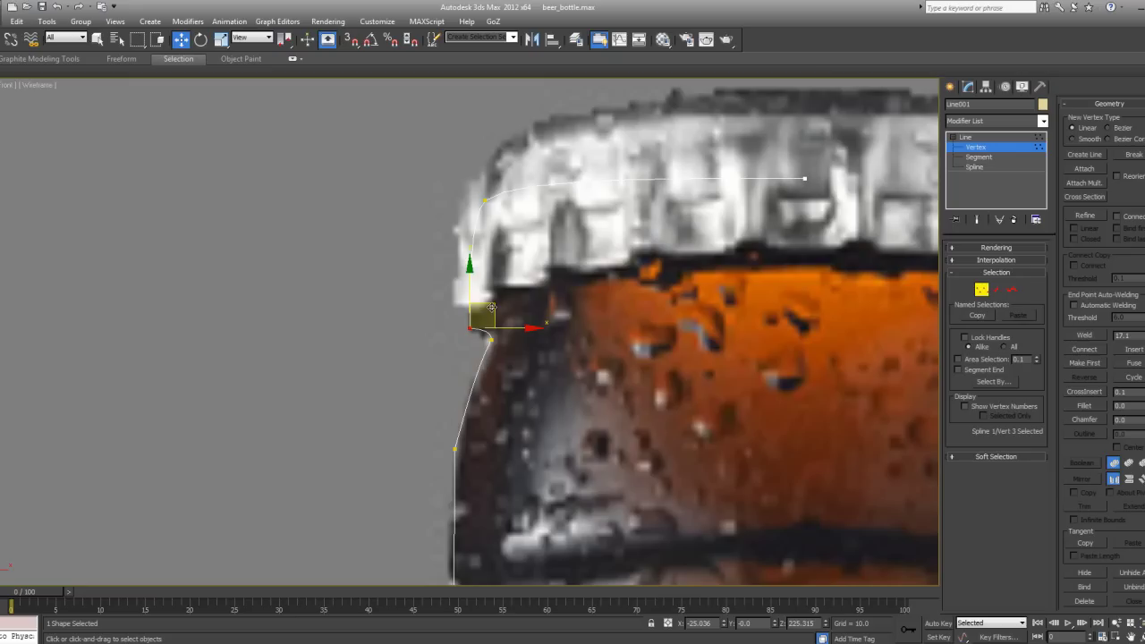
left_click_drag(491, 308, 493, 312)
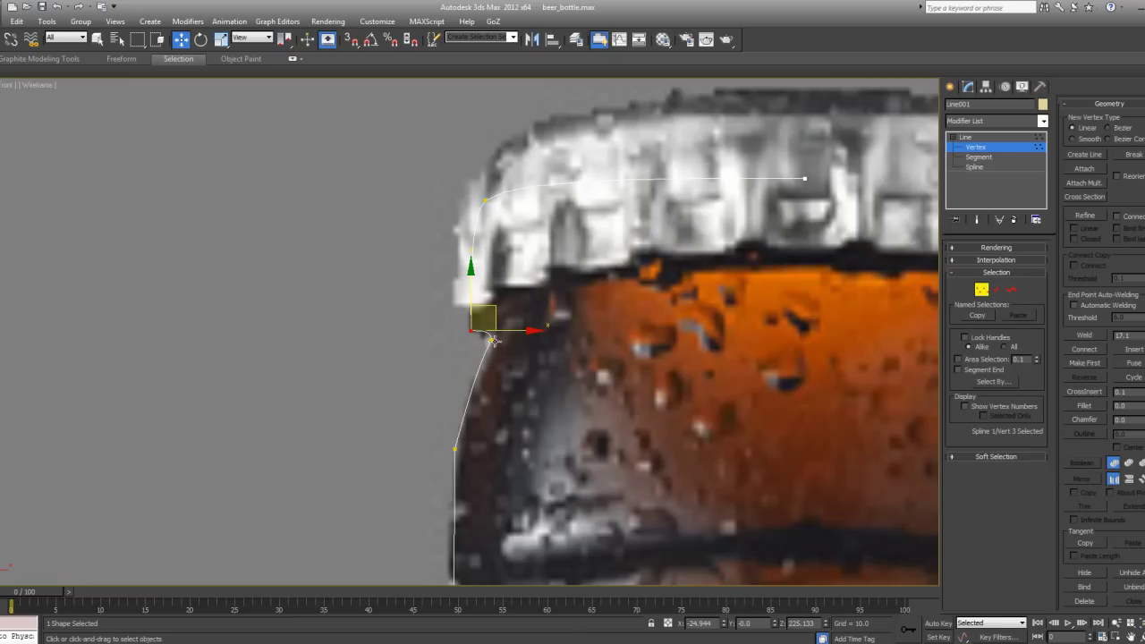
Try a small fillet on the outer corner vertex of the notch under the cap, and undo it.
left_click(1084, 407)
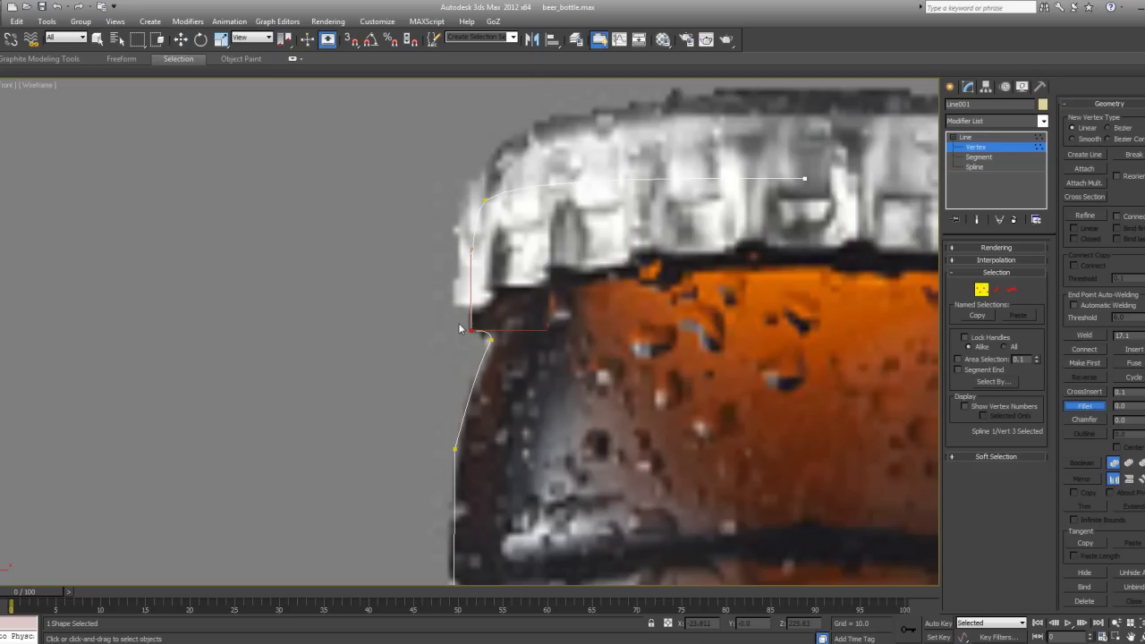
left_click_drag(471, 330, 469, 327)
key("w")
scroll(500, 369, "up", 2)
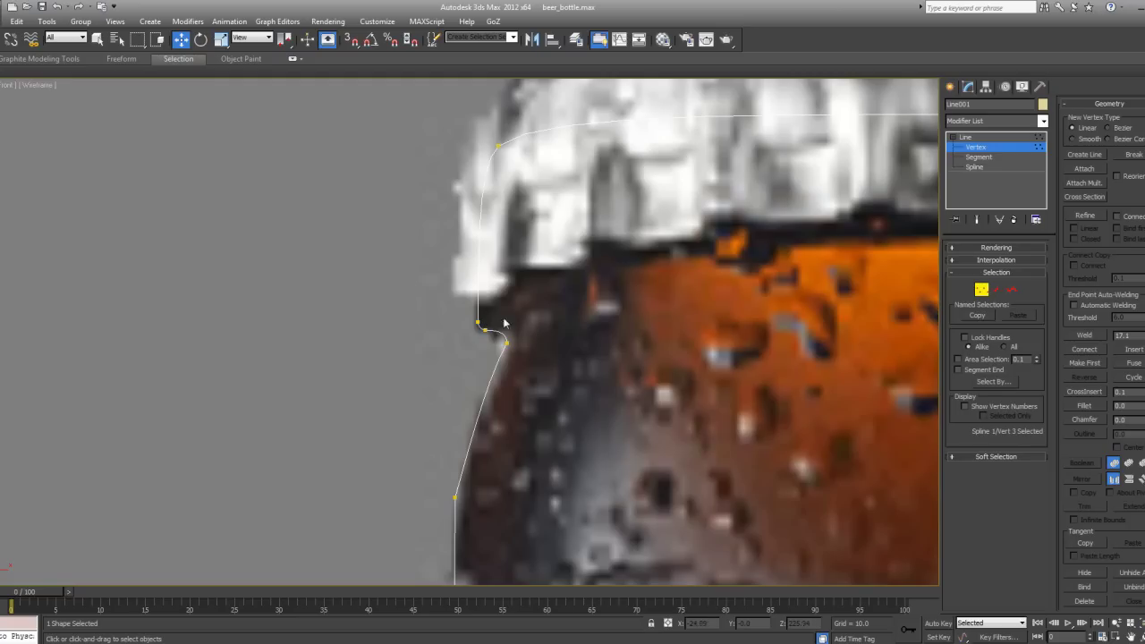
scroll(483, 353, "up", 3)
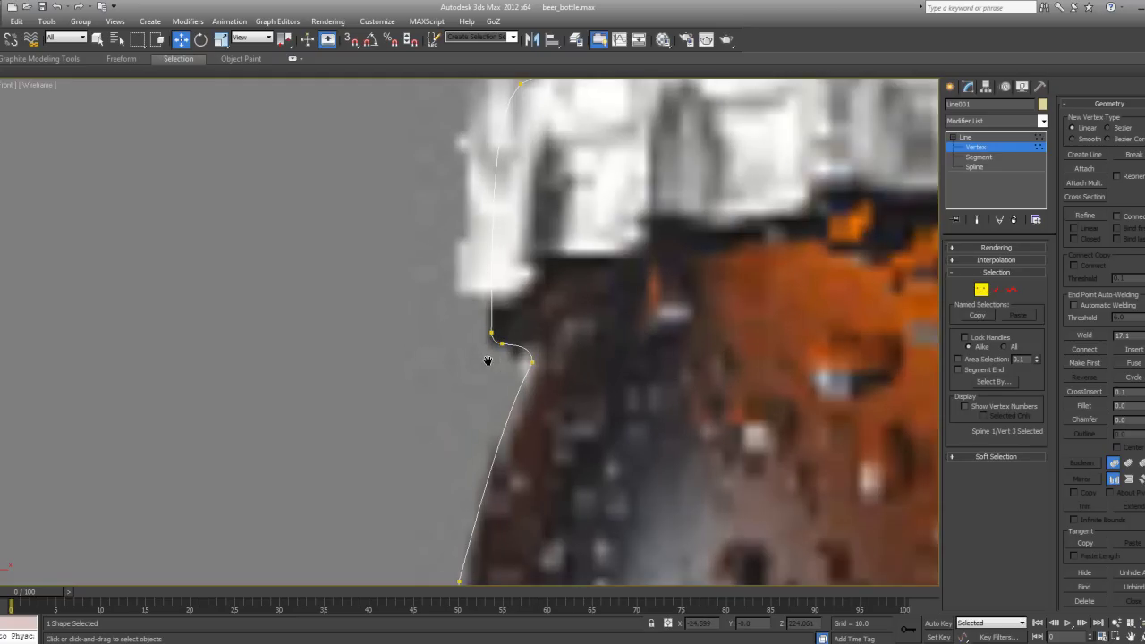
scroll(502, 331, "down", 3)
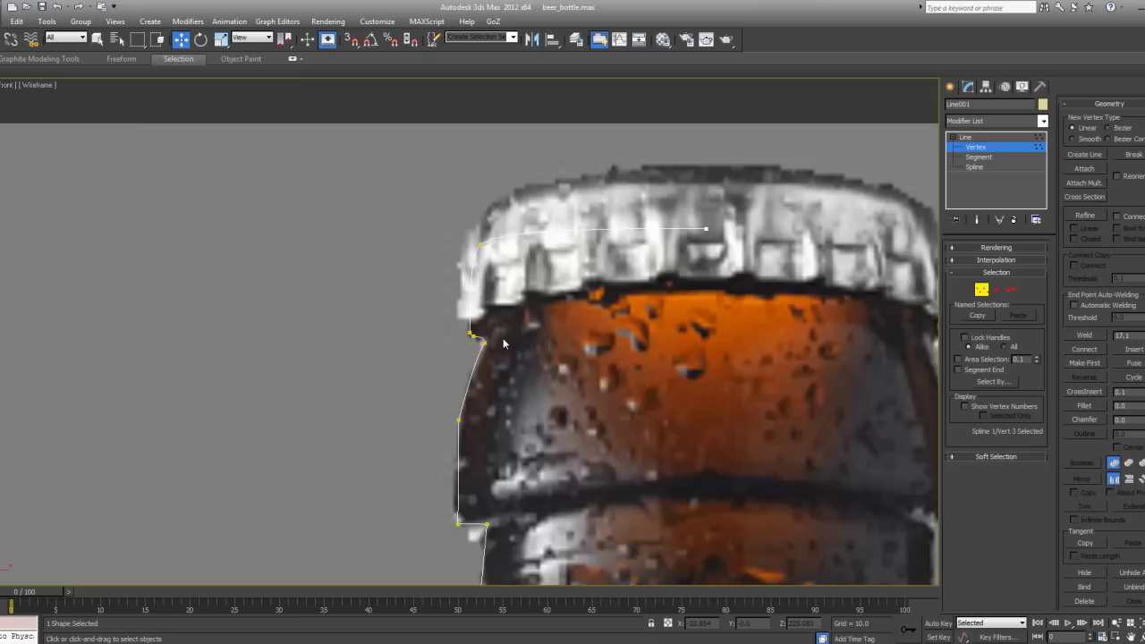
scroll(488, 331, "up", 1)
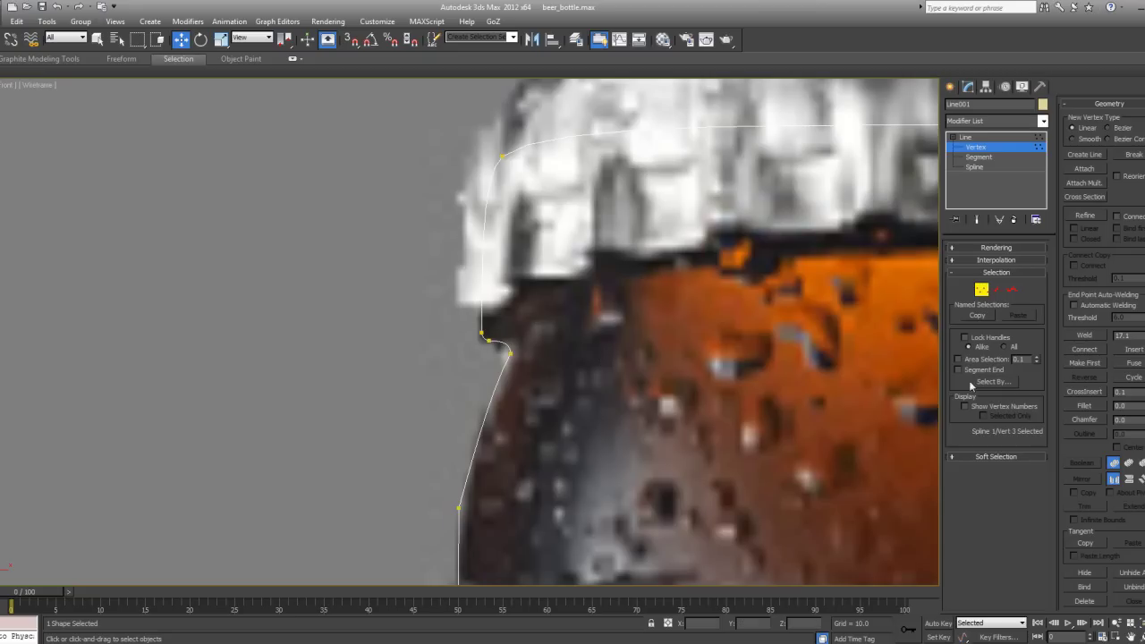
key("ctrl+z")
Fillet the outer corner vertex of the notch under the cap with a radius of about 0.355.
scroll(602, 364, "down", 2)
scroll(485, 337, "up", 1)
left_click(1085, 406)
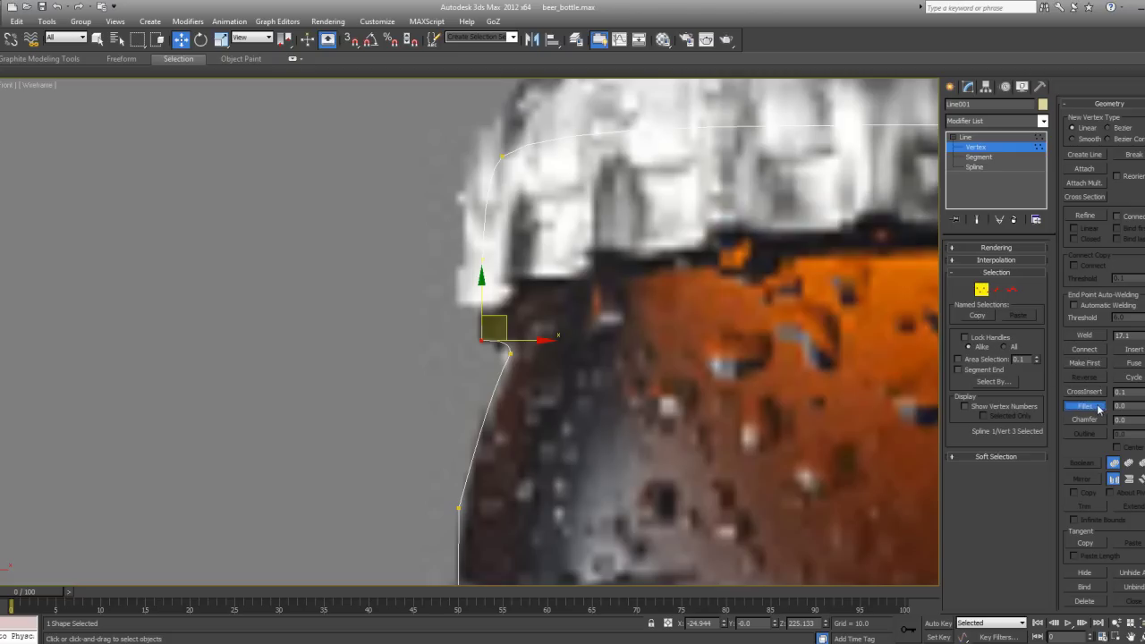
left_click_drag(485, 339, 485, 333)
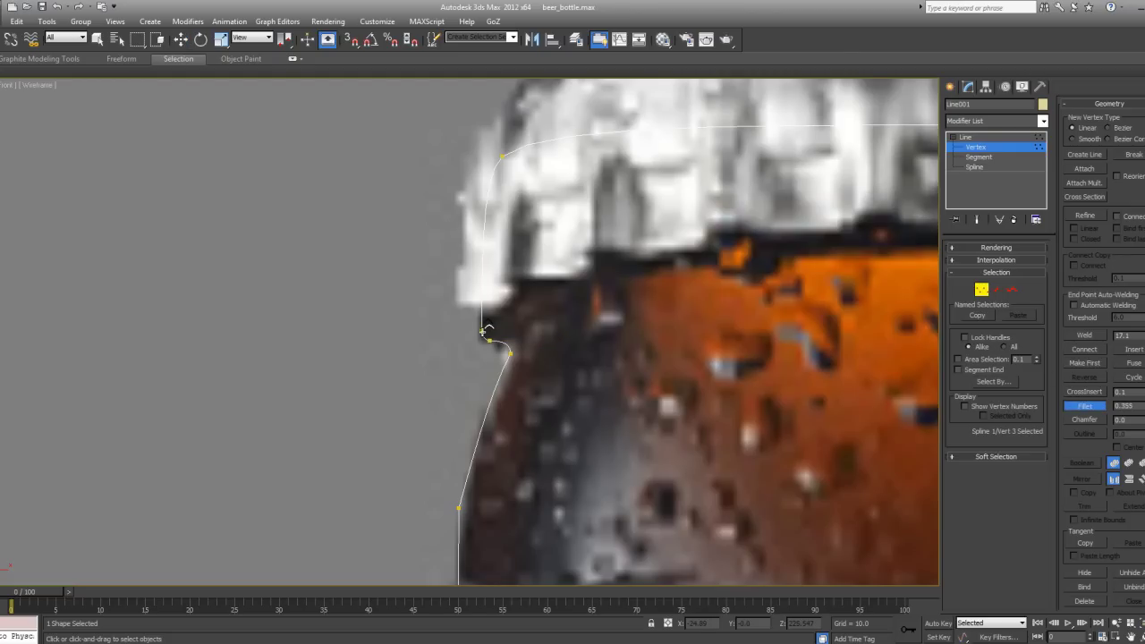
scroll(485, 333, "down", 1)
left_click(547, 388)
left_click(1085, 405)
middle_click_drag(626, 445, 623, 439)
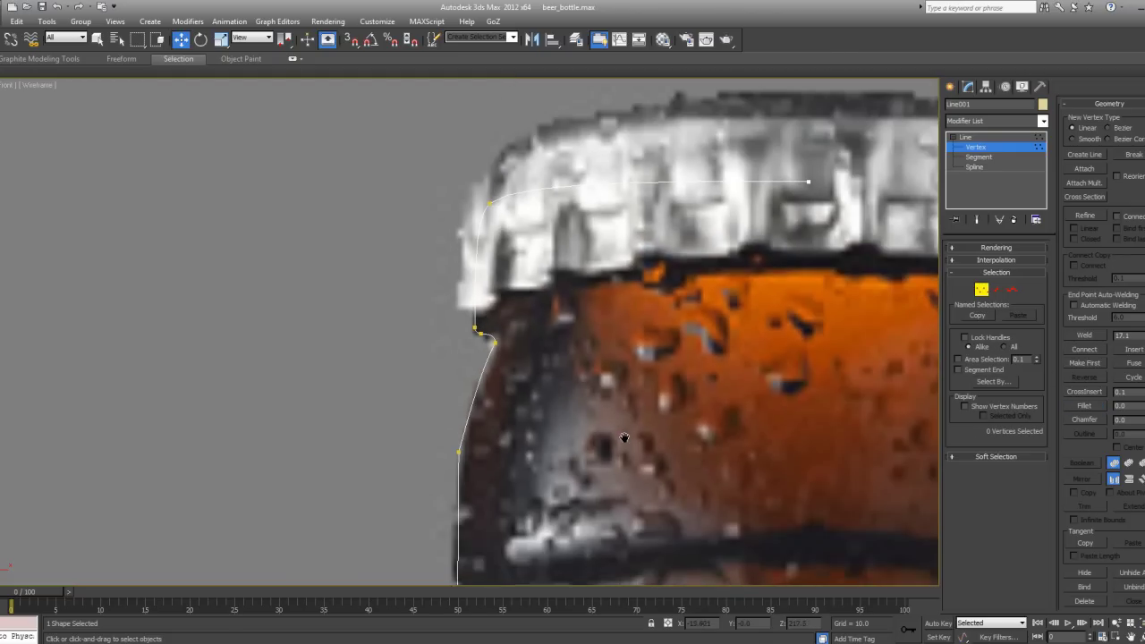
Give the vertex on the lip's outer side Bezier handles, align them with the bulging outline and move the vertex to about X -26.5, Z 215.5.
scroll(609, 438, "down", 2)
scroll(604, 438, "up", 2)
middle_click_drag(440, 412, 444, 320)
left_click_drag(422, 335, 517, 401)
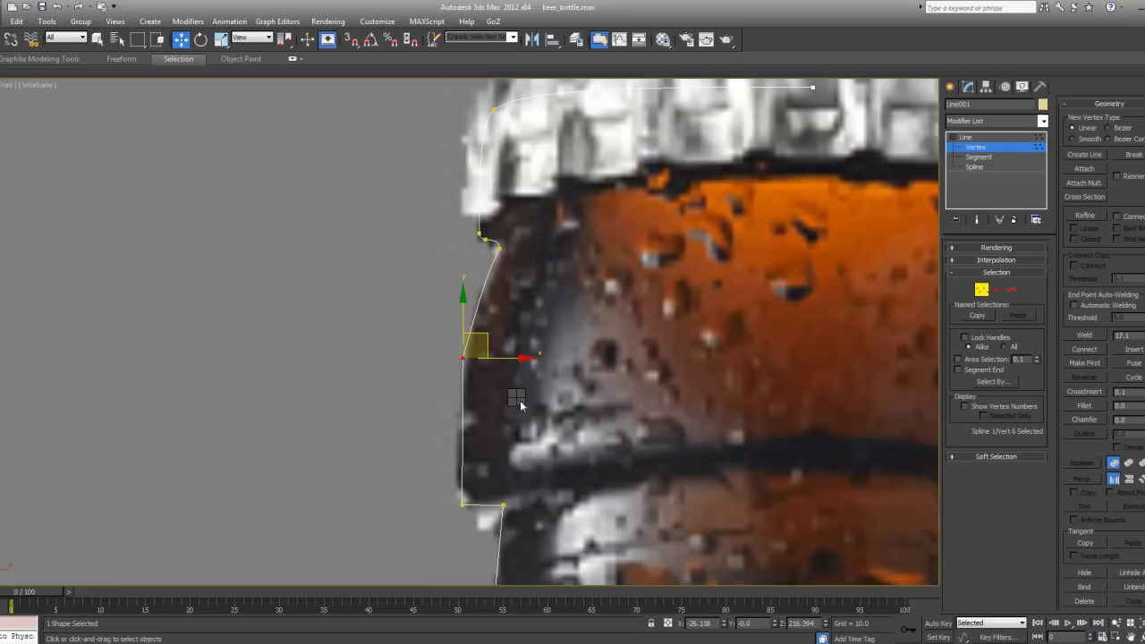
left_click(508, 315)
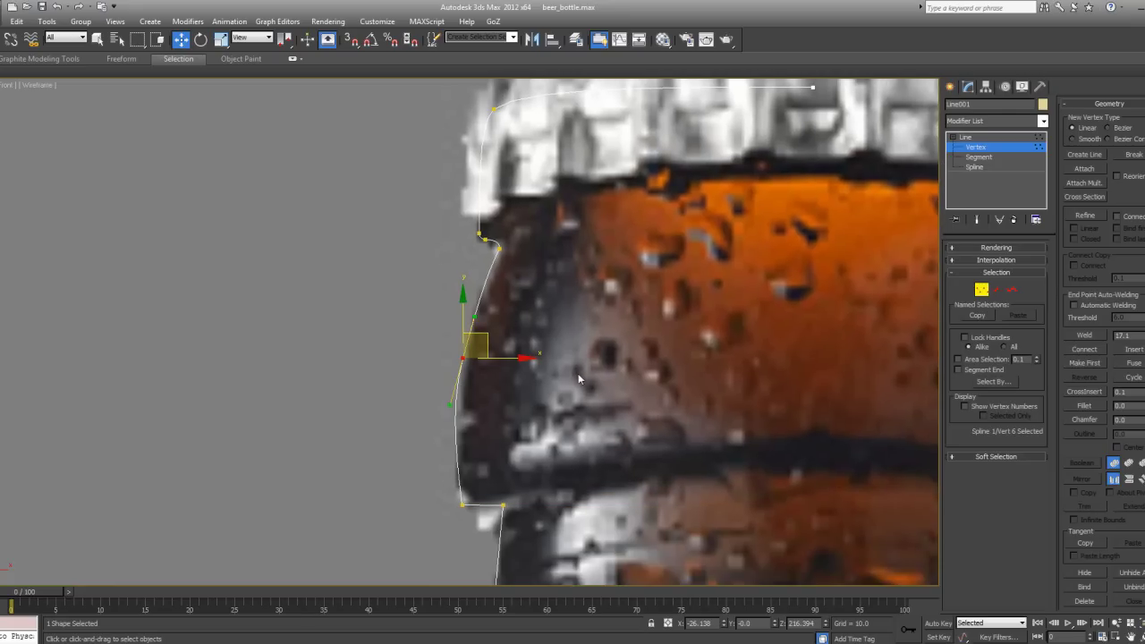
left_click(541, 322)
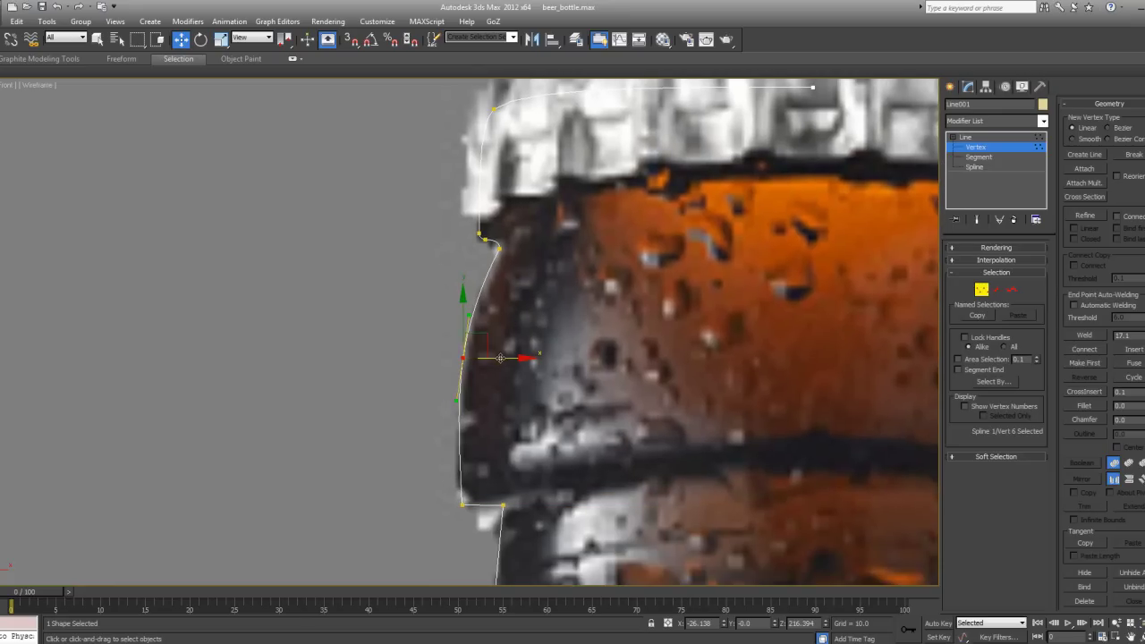
left_click_drag(480, 345, 482, 349)
middle_click_drag(481, 349, 502, 281)
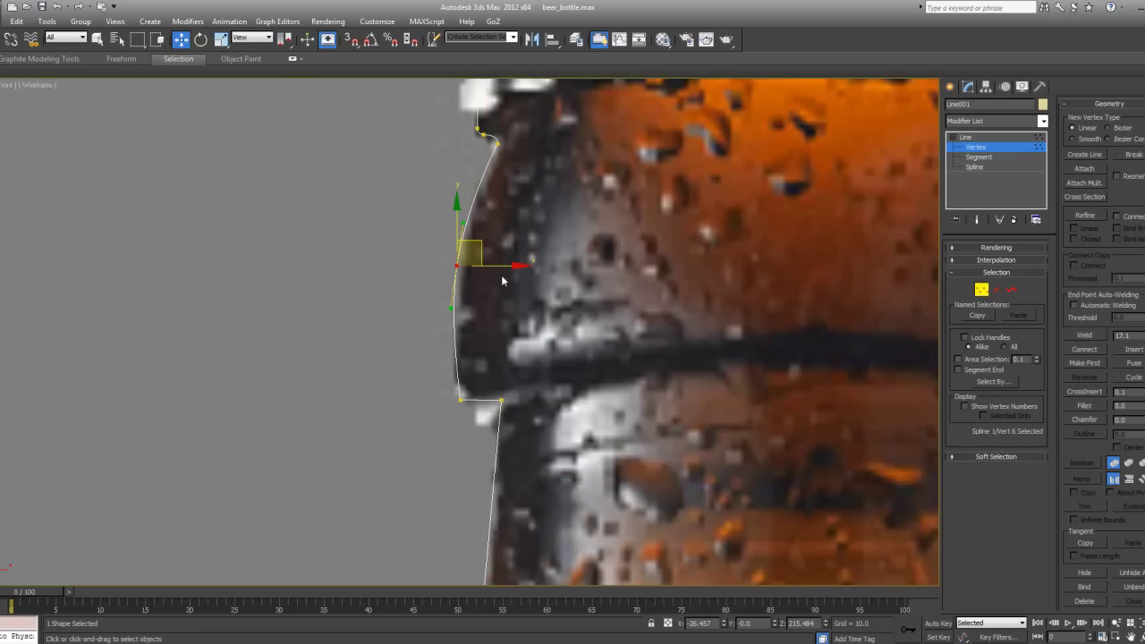
Lower the inner vertex beneath the lip, where the neck begins, to about X -23.3, Z 204.9.
scroll(489, 386, "down", 5)
scroll(488, 313, "up", 4)
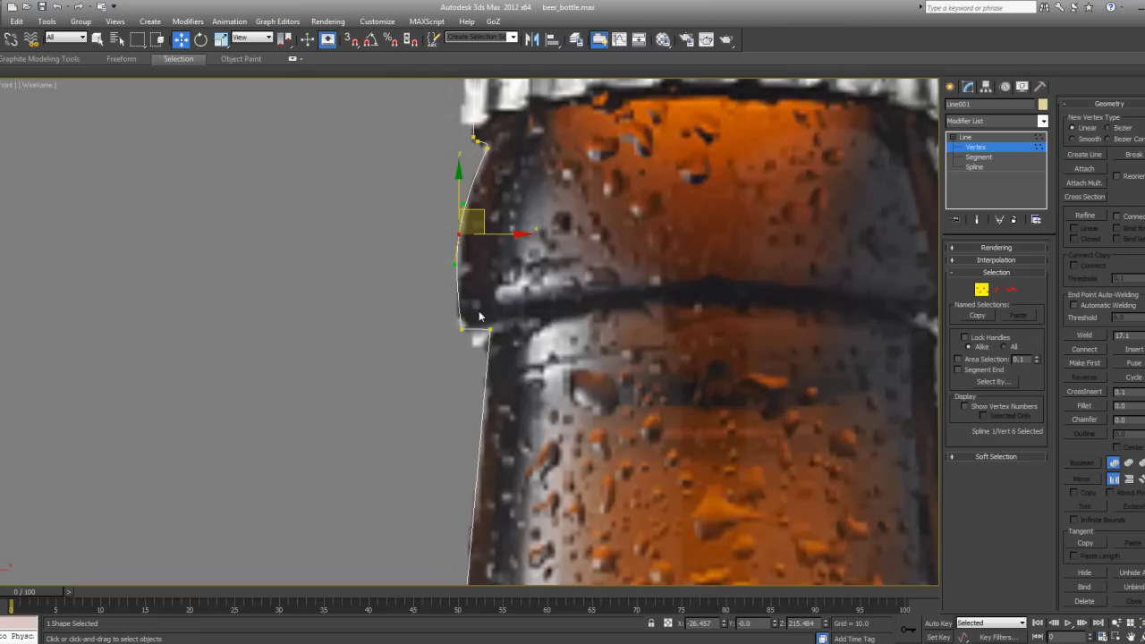
left_click(490, 328)
left_click_drag(502, 304, 502, 344)
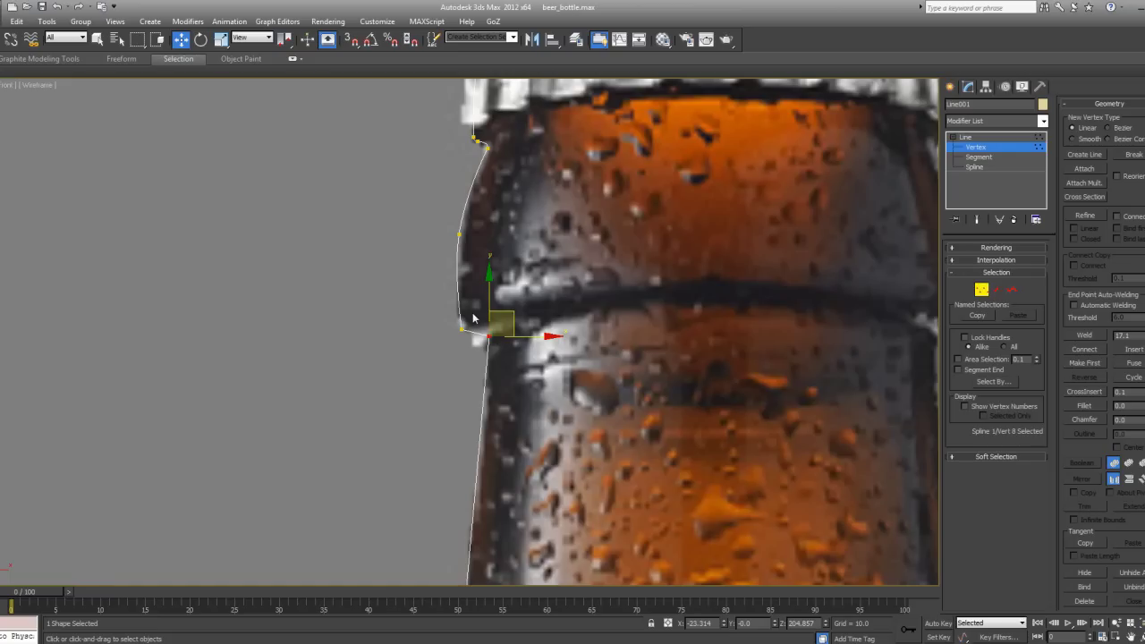
Raise the mid-neck vertex to about X -29.6, Z 139.5 with Bezier handles so the profile follows the neck's outline.
scroll(497, 428, "down", 7)
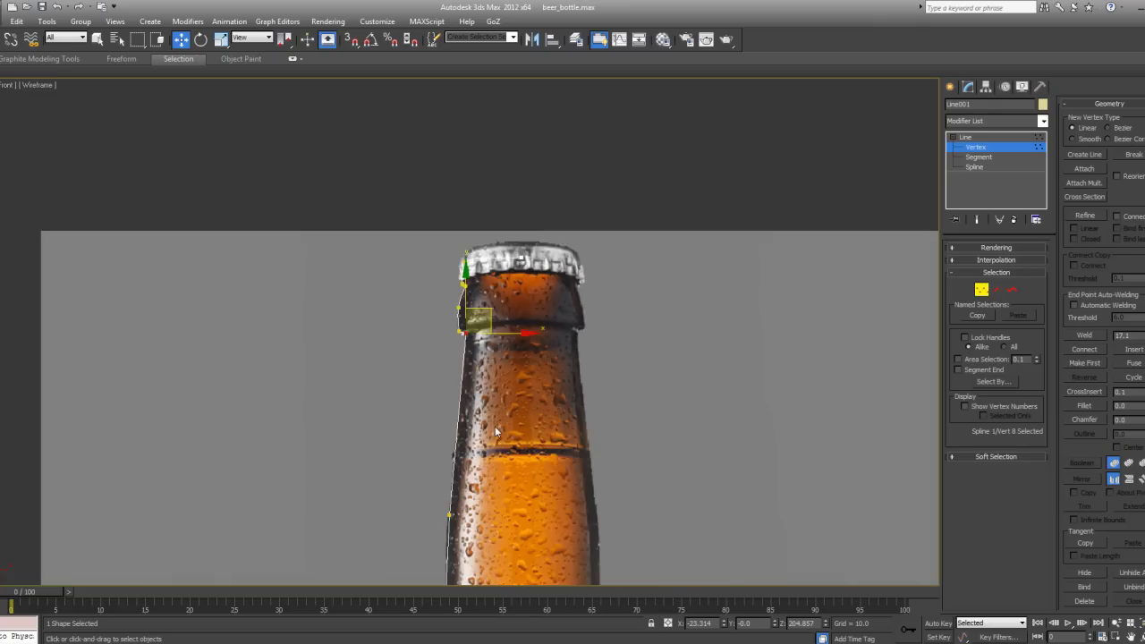
scroll(497, 428, "up", 7)
middle_click_drag(495, 426, 501, 394)
scroll(582, 444, "down", 3)
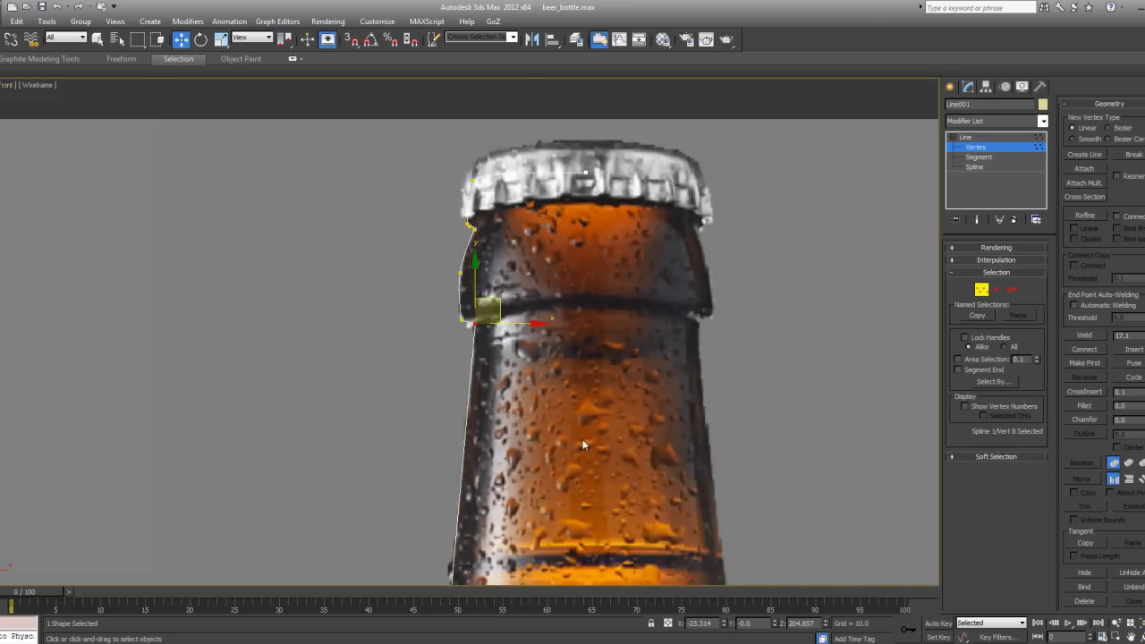
middle_click_drag(582, 445, 582, 324)
scroll(537, 403, "down", 3)
middle_click_drag(500, 408, 499, 314)
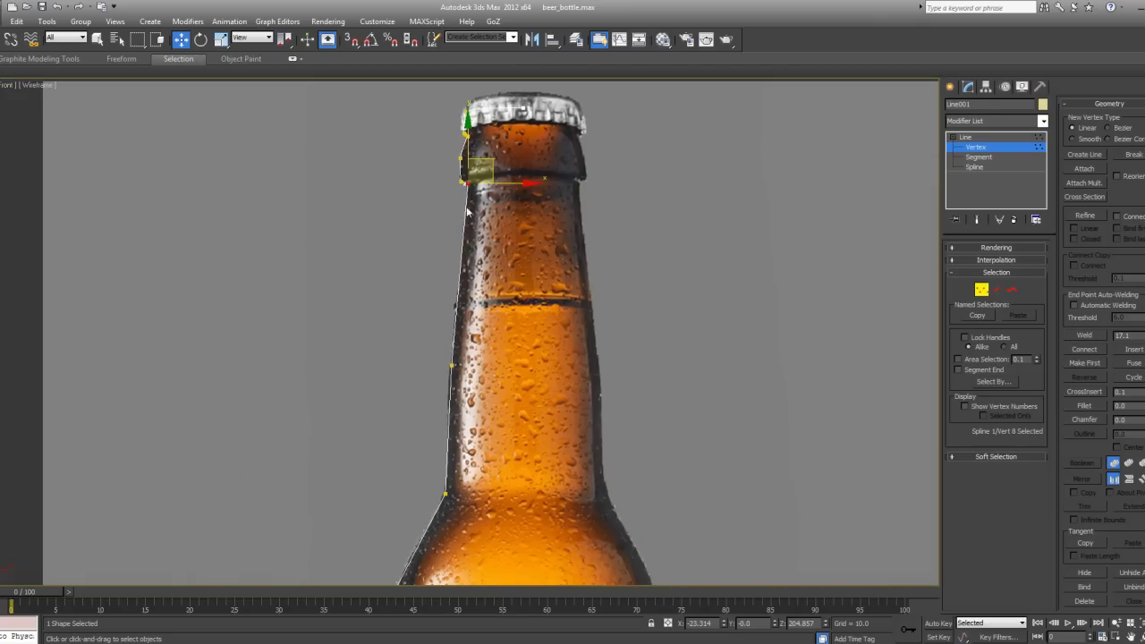
left_click(453, 364)
left_click_drag(466, 343, 467, 316)
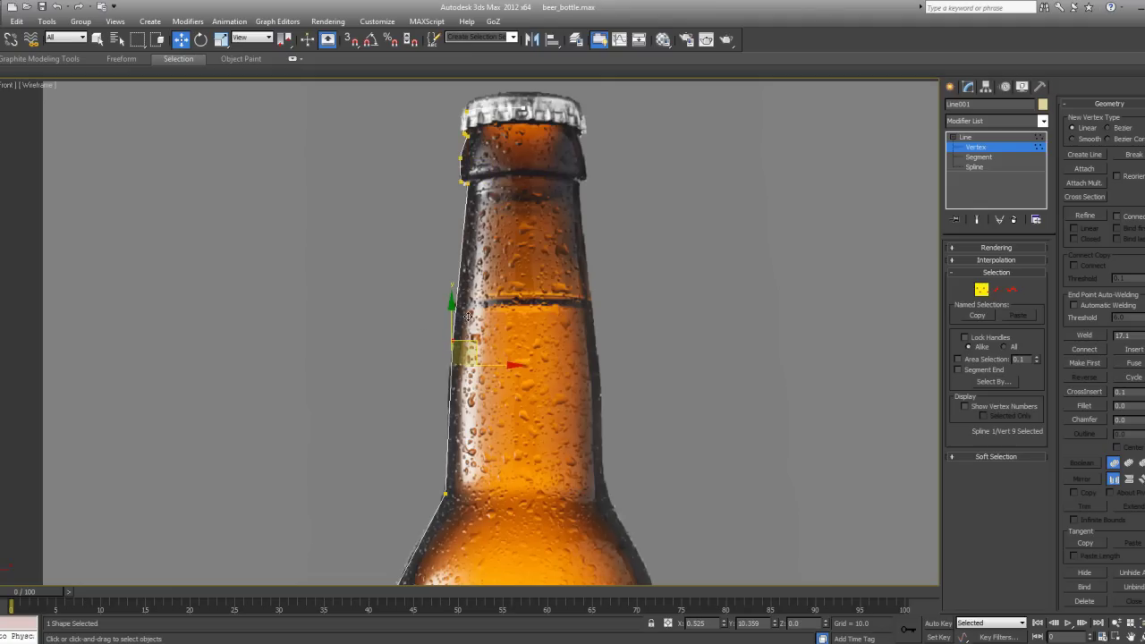
middle_click_drag(511, 301, 507, 332)
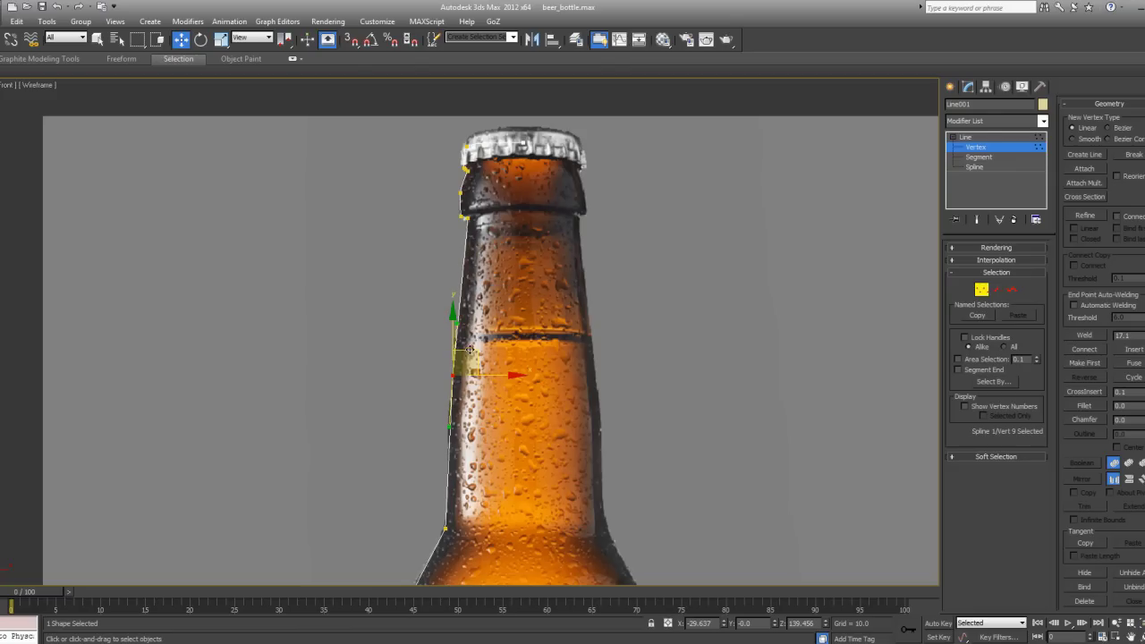
left_click_drag(470, 349, 469, 347)
Fillet both corner vertices at the lip's lower edge and shift the rounded outer corner slightly outward to fit the photo.
scroll(491, 435, "up", 6)
middle_click_drag(472, 290, 497, 299)
left_click_drag(429, 350, 581, 433)
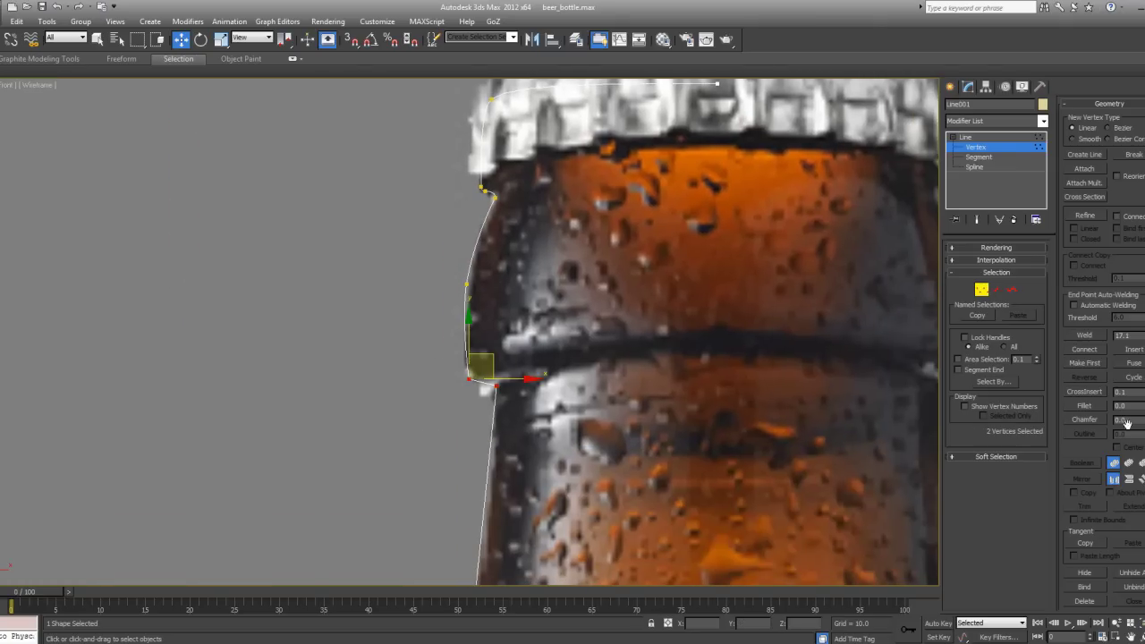
left_click(1092, 406)
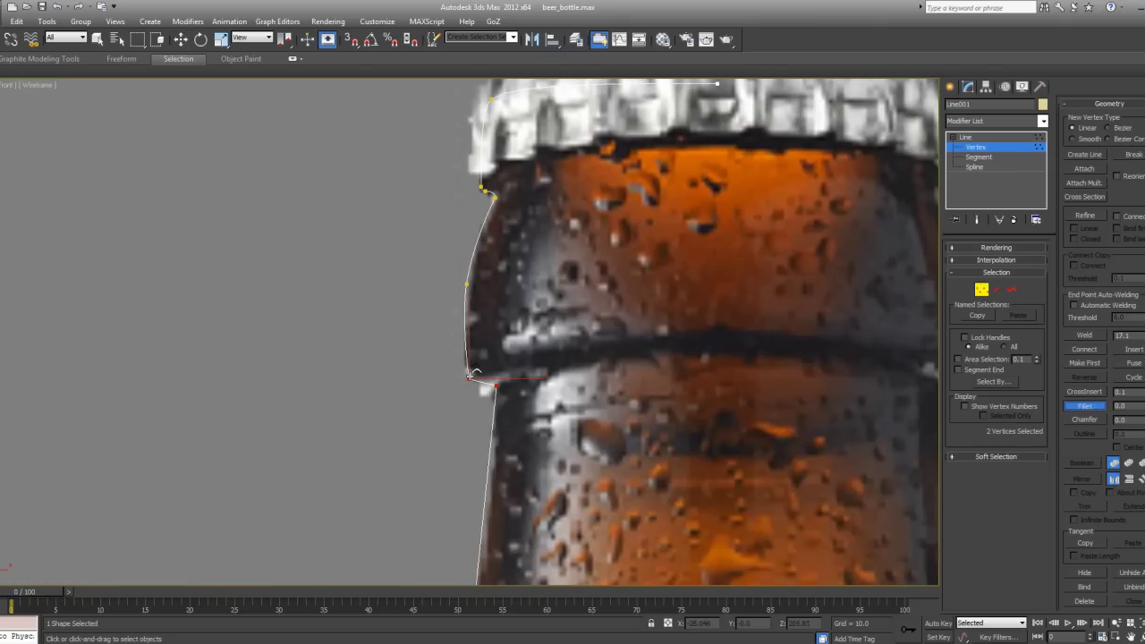
mouse_move(470, 378)
left_mouse_down()
mouse_move(475, 363)
mouse_move(479, 387)
left_mouse_up()
key("w")
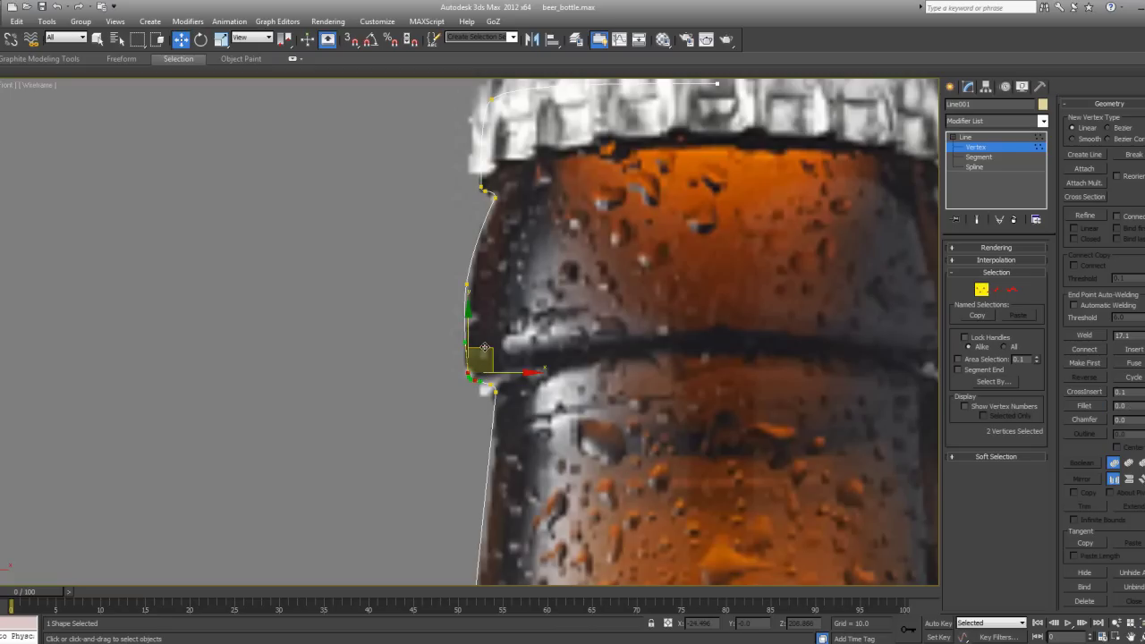
left_click_drag(484, 347, 482, 349)
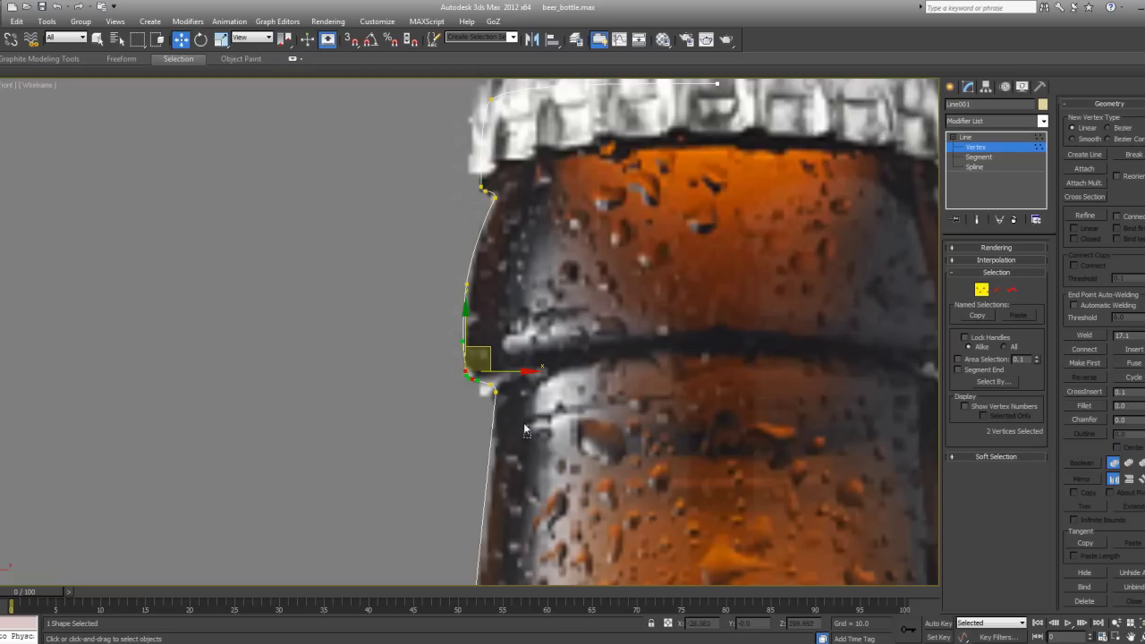
left_click_drag(525, 425, 490, 374)
Give the vertex at the base of the neck, where the shoulder begins, Bezier handles.
scroll(537, 447, "down", 3)
middle_click_drag(555, 493, 556, 161)
scroll(487, 391, "down", 3)
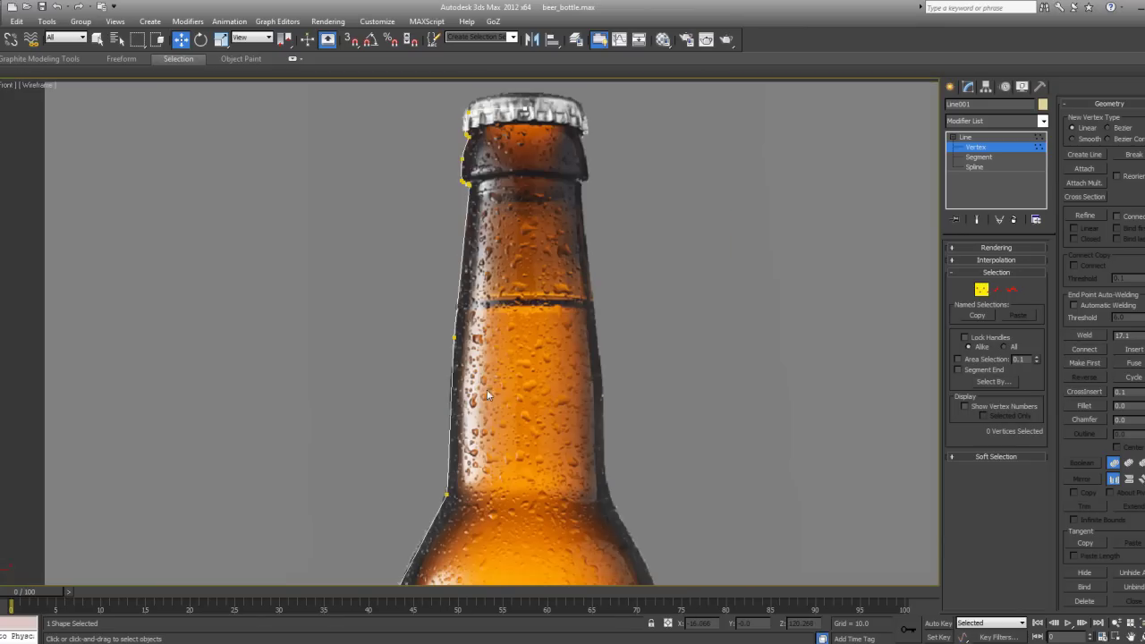
middle_click_drag(485, 503, 522, 338)
scroll(517, 340, "up", 2)
left_click_drag(457, 287, 540, 356)
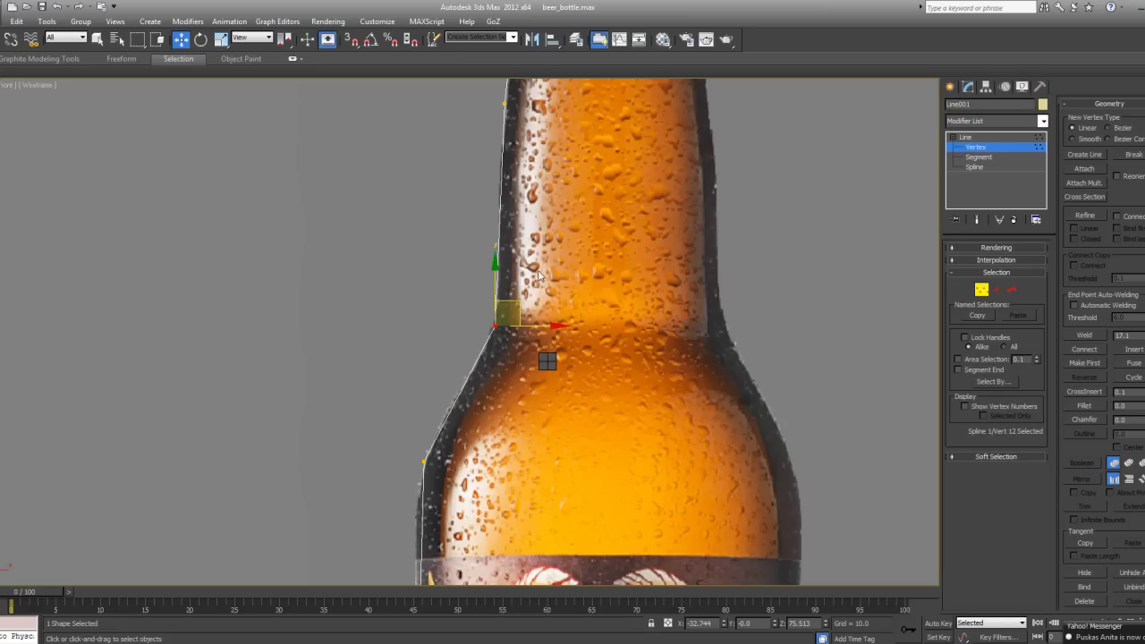
left_click(535, 280)
right_click(598, 396)
left_click(559, 348)
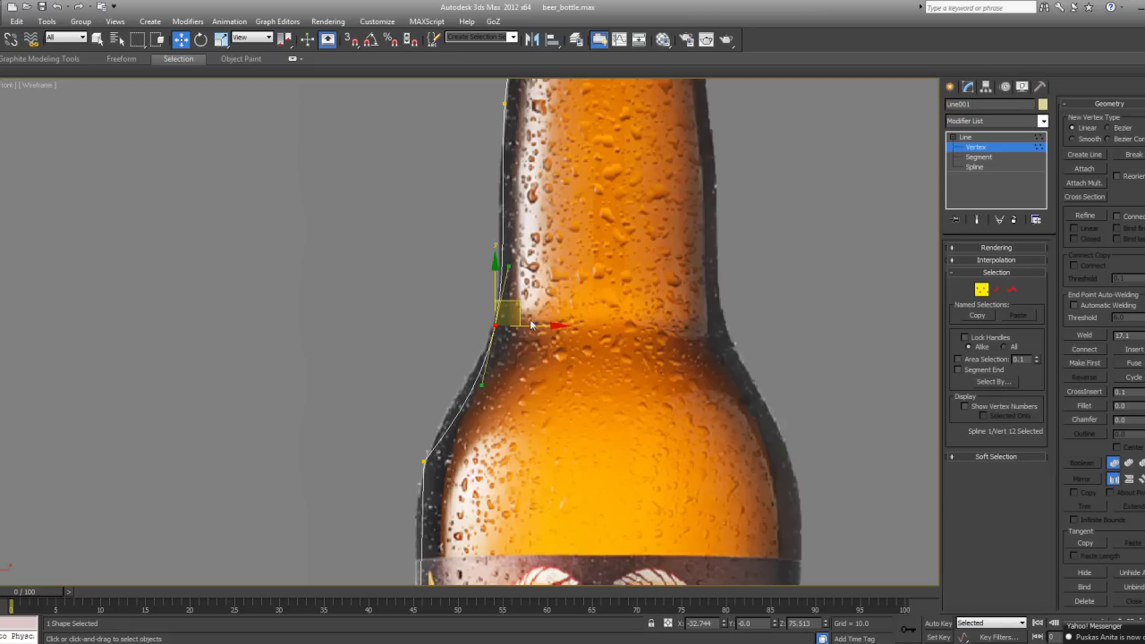
Scale the neck-base vertex's tangent handles down to about half their length to tighten the curve into the shoulder.
scroll(515, 300, "up", 3)
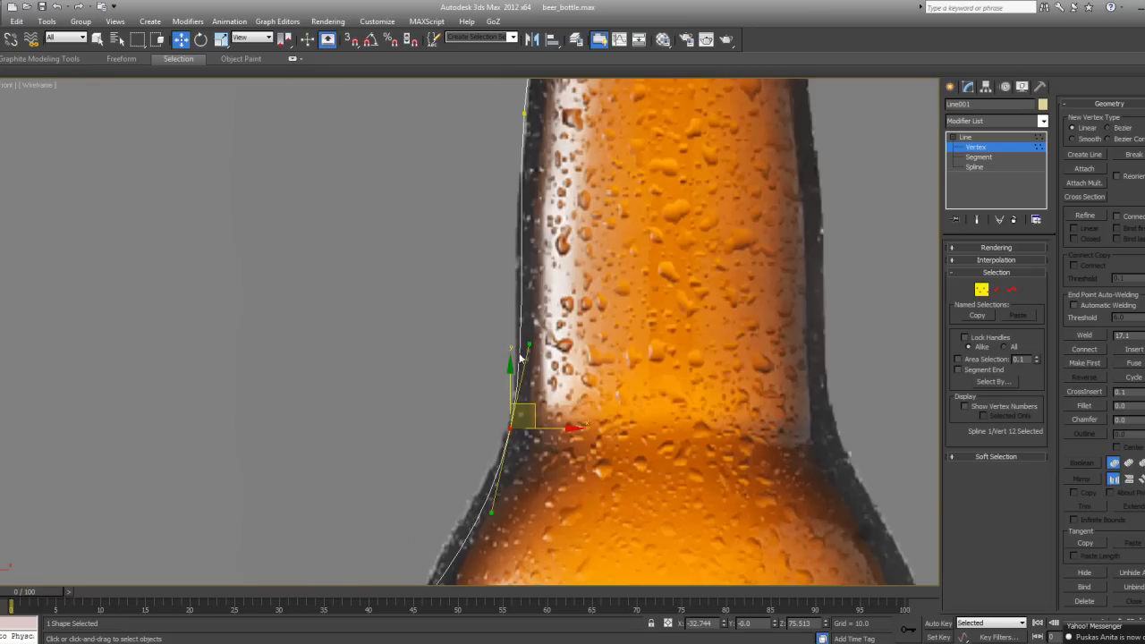
scroll(513, 297, "down", 2)
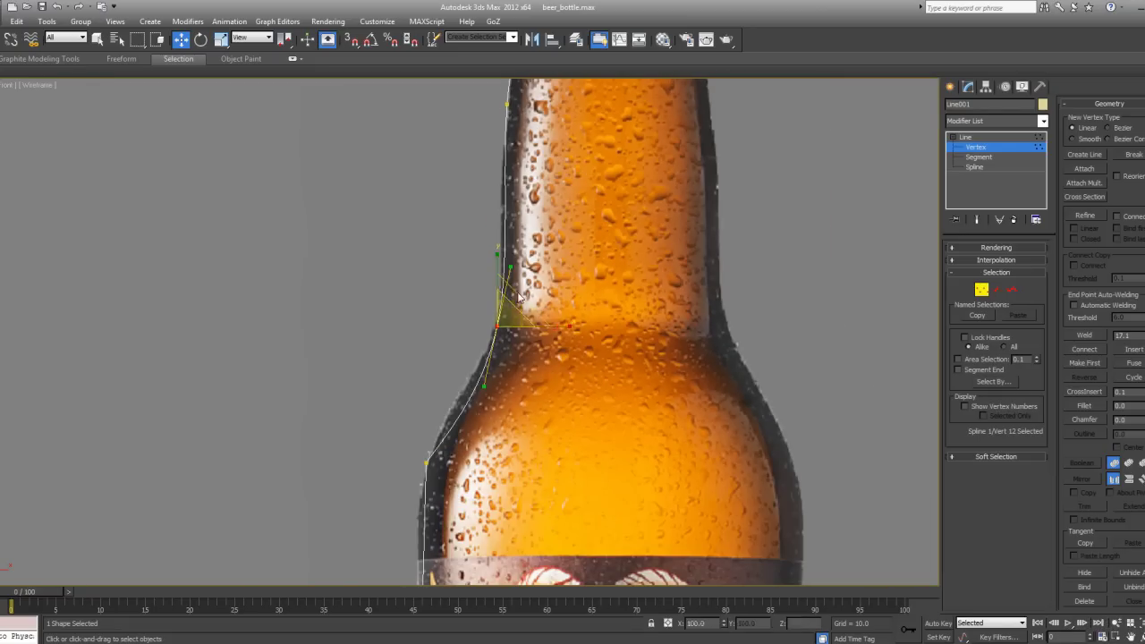
key("r")
left_click_drag(506, 308, 497, 368)
key("w")
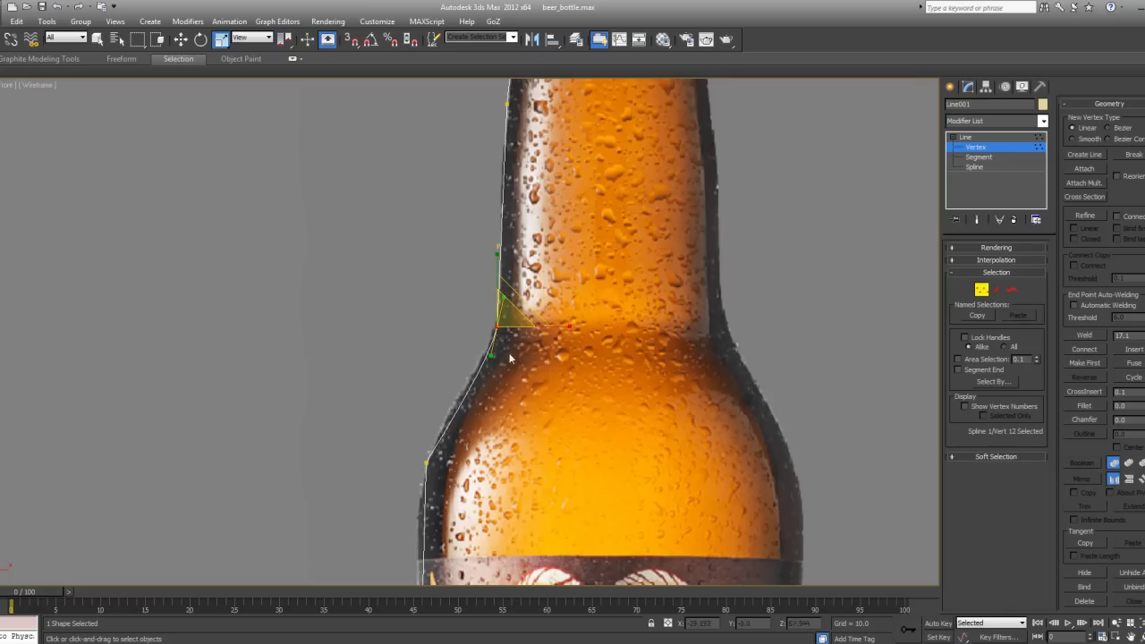
left_click(522, 306)
left_click_drag(477, 323, 603, 398)
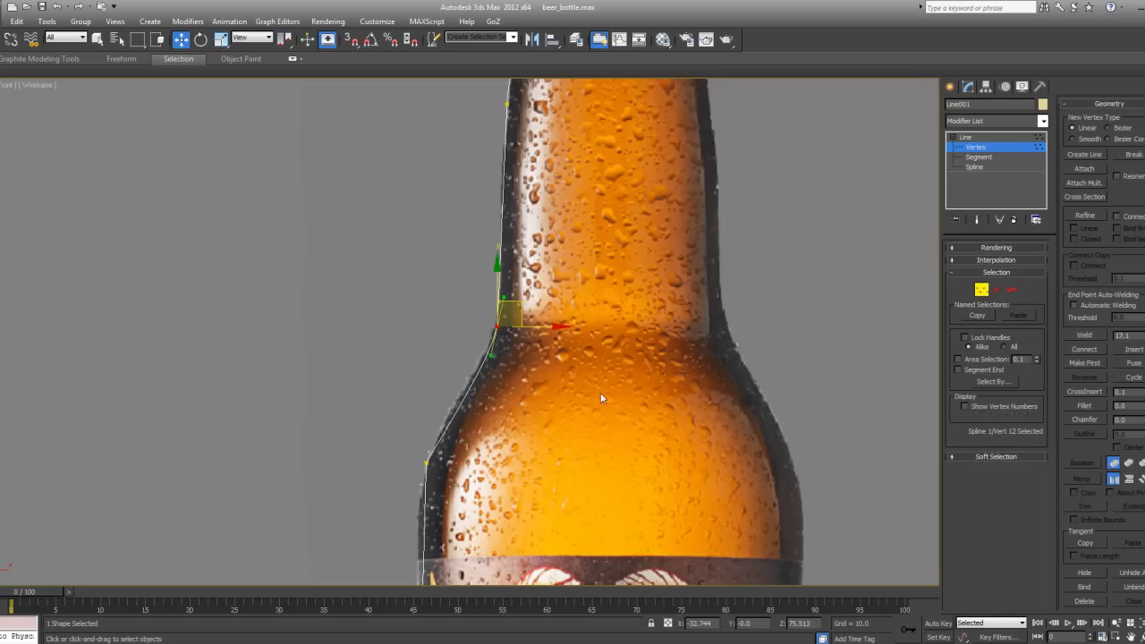
Move the neck-base vertex to about X -33.3, Z 76.2 so it sits on the bottle's outline.
left_click_drag(515, 302, 513, 299)
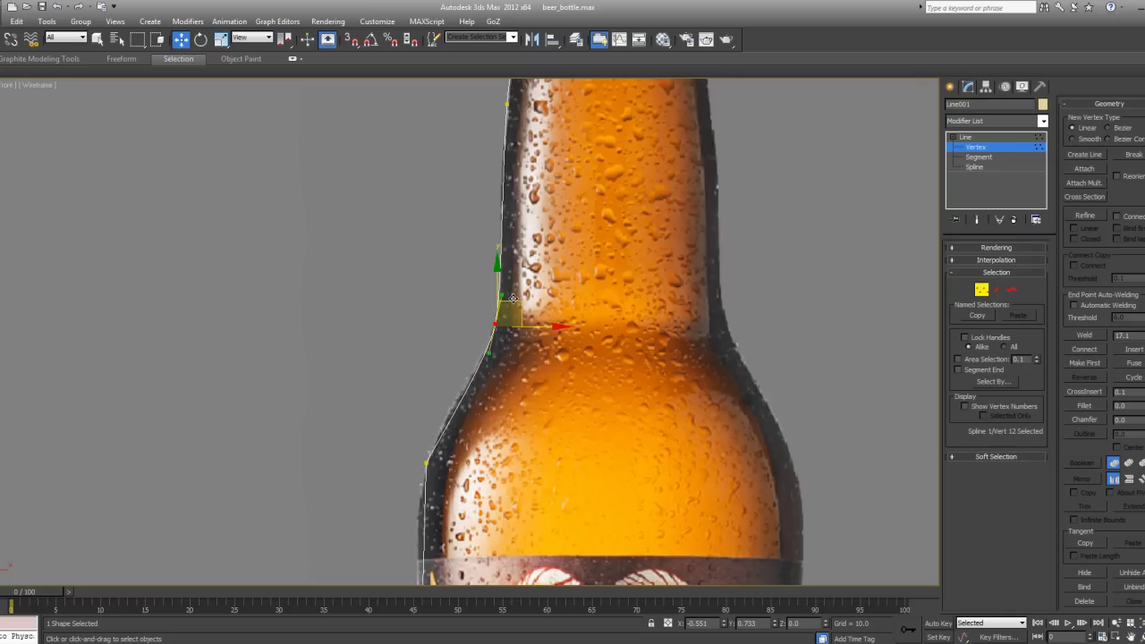
middle_click_drag(519, 200, 518, 229)
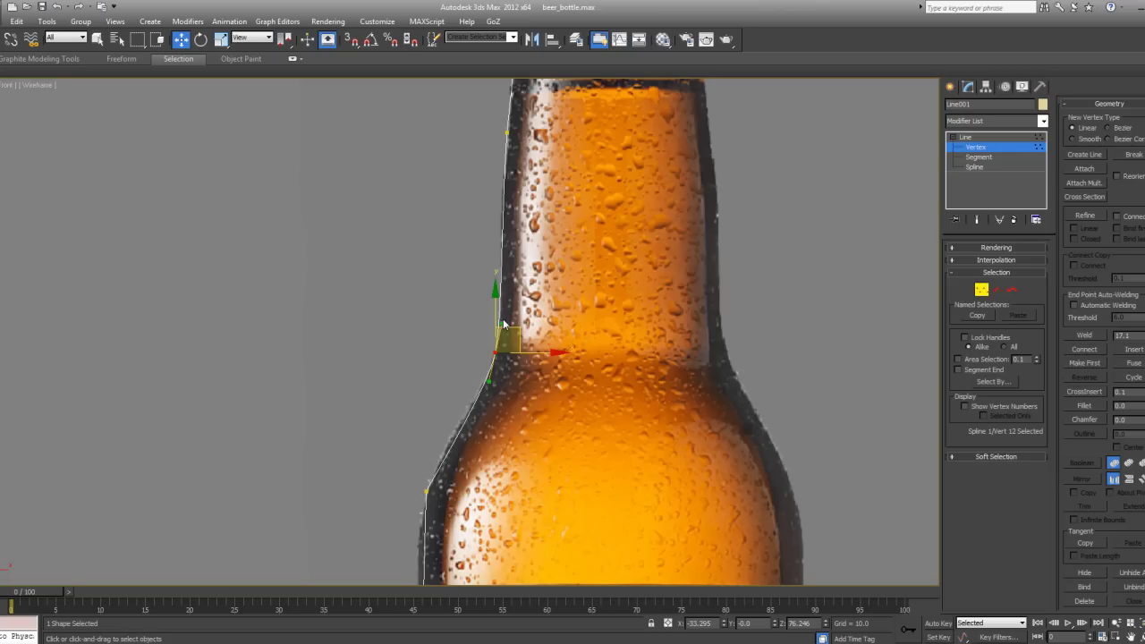
middle_click_drag(461, 412, 461, 387)
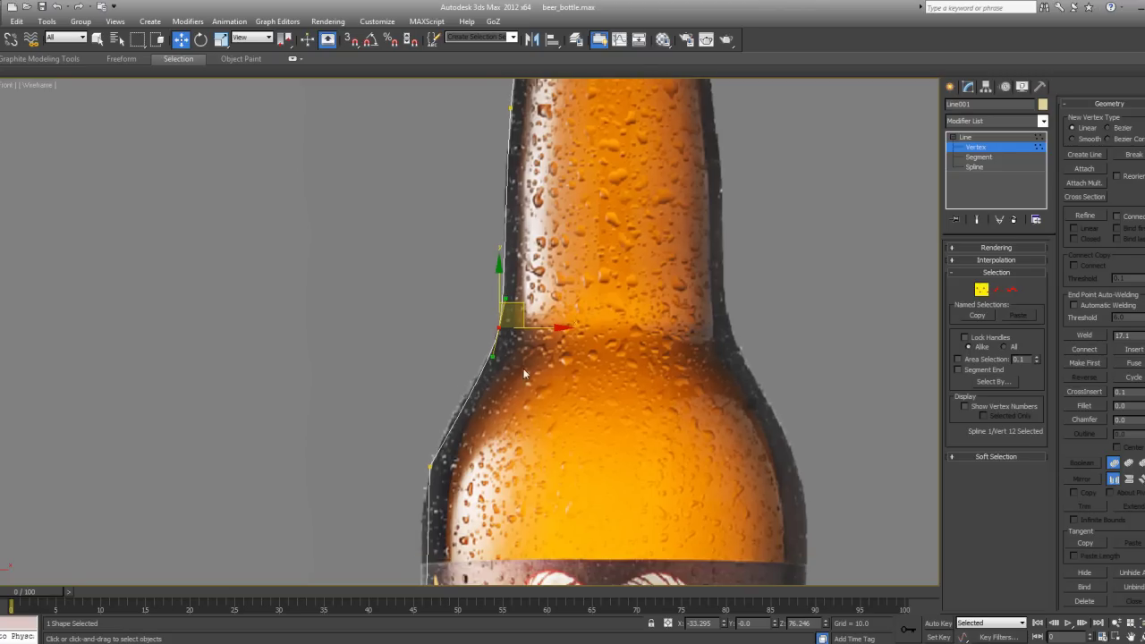
Undo the last neck-base vertex move, reposition it at about X -33.5, Z 75.7, and swing its lower handle slightly outward.
key("ctrl+z")
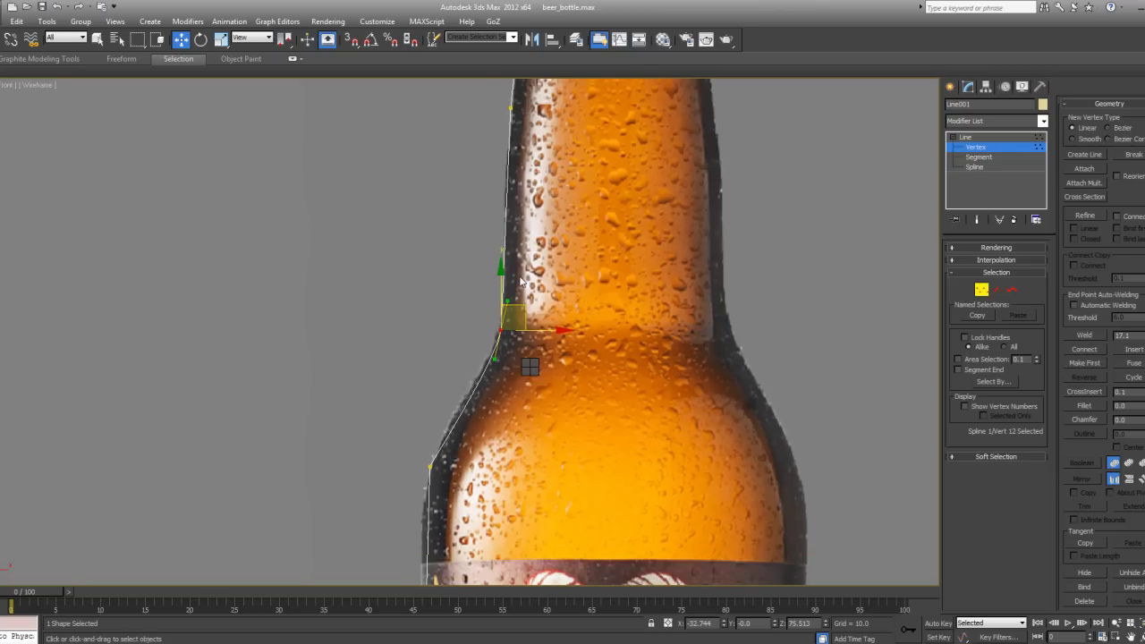
left_click_drag(516, 305, 514, 304)
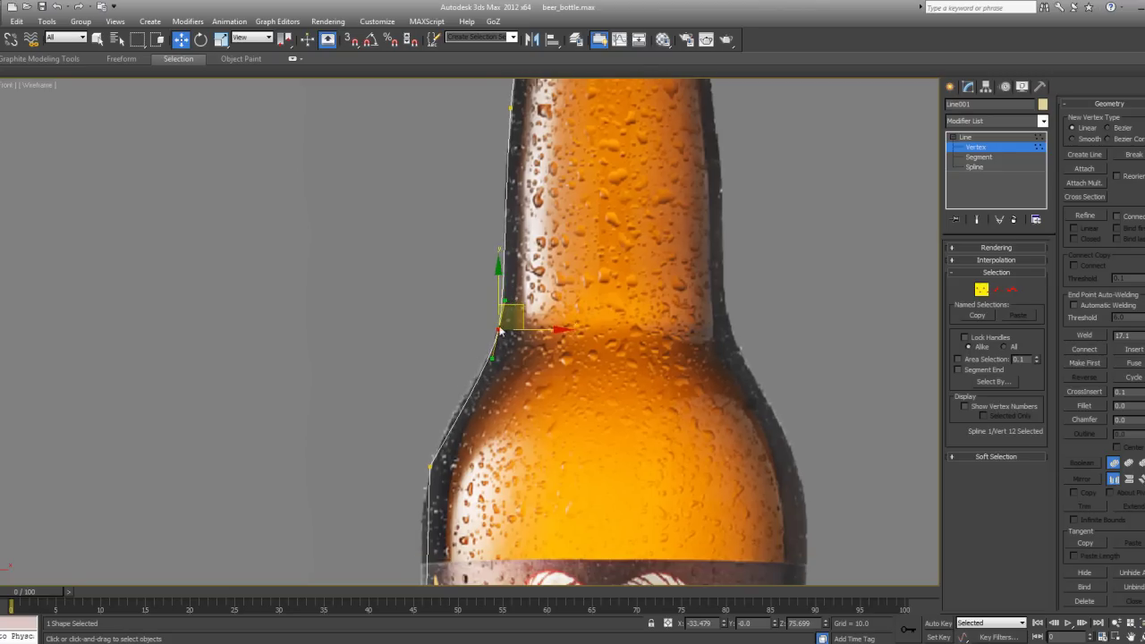
left_click_drag(490, 356, 486, 356)
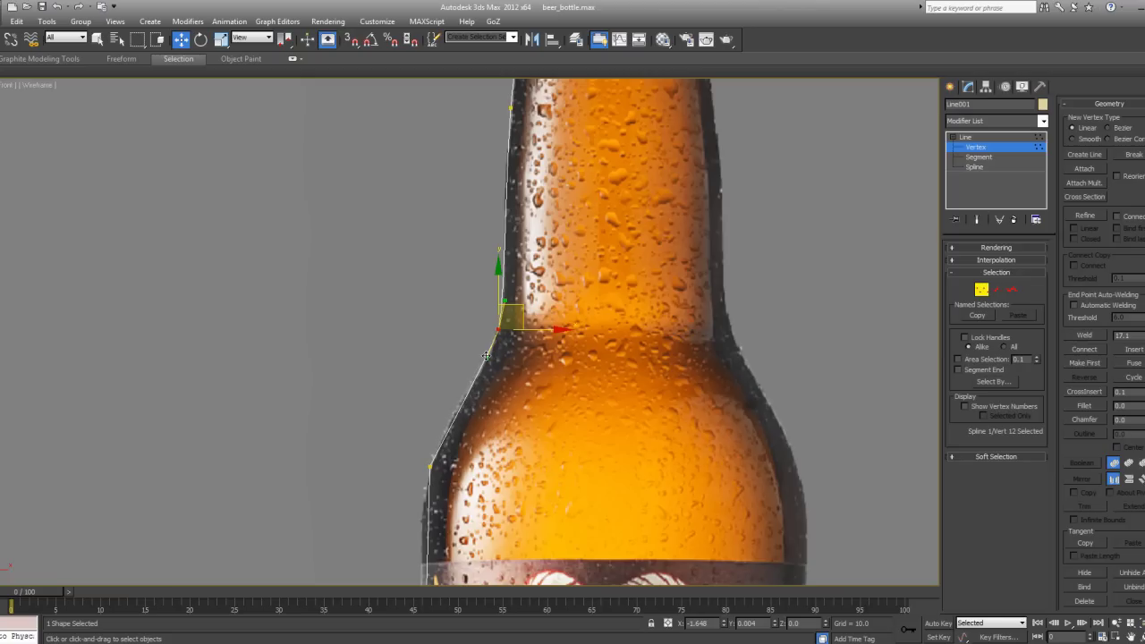
Give the shoulder vertex Bezier handles, lower it to about Z 28, and adjust the neck-base vertex's lower handle to match.
left_click_drag(389, 421, 468, 504)
middle_click_drag(478, 483, 501, 439)
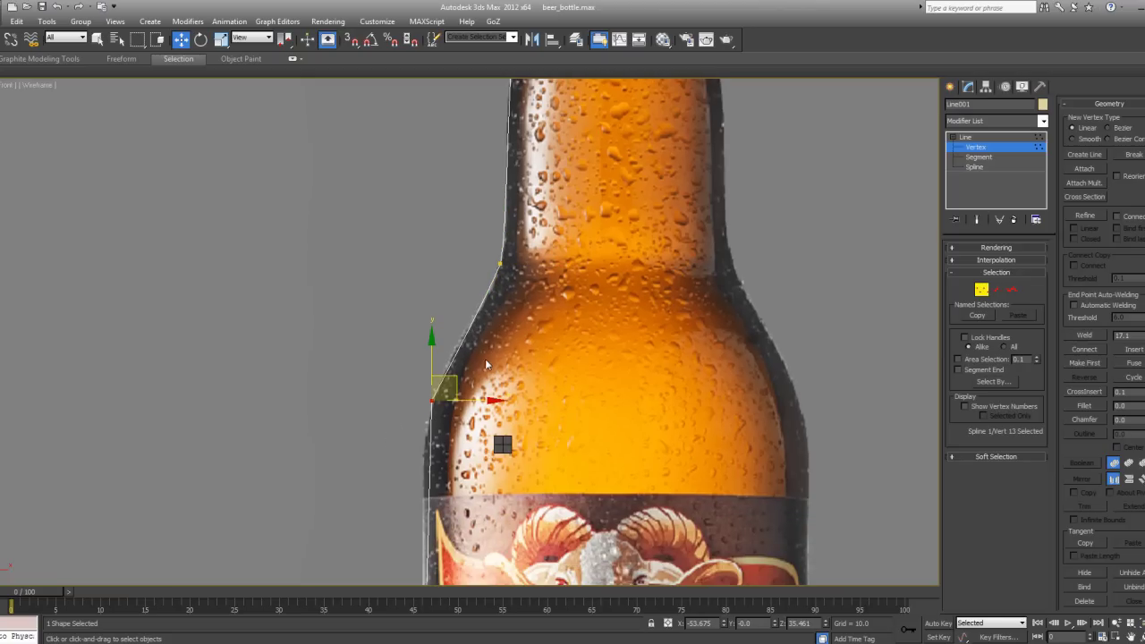
left_click(507, 341)
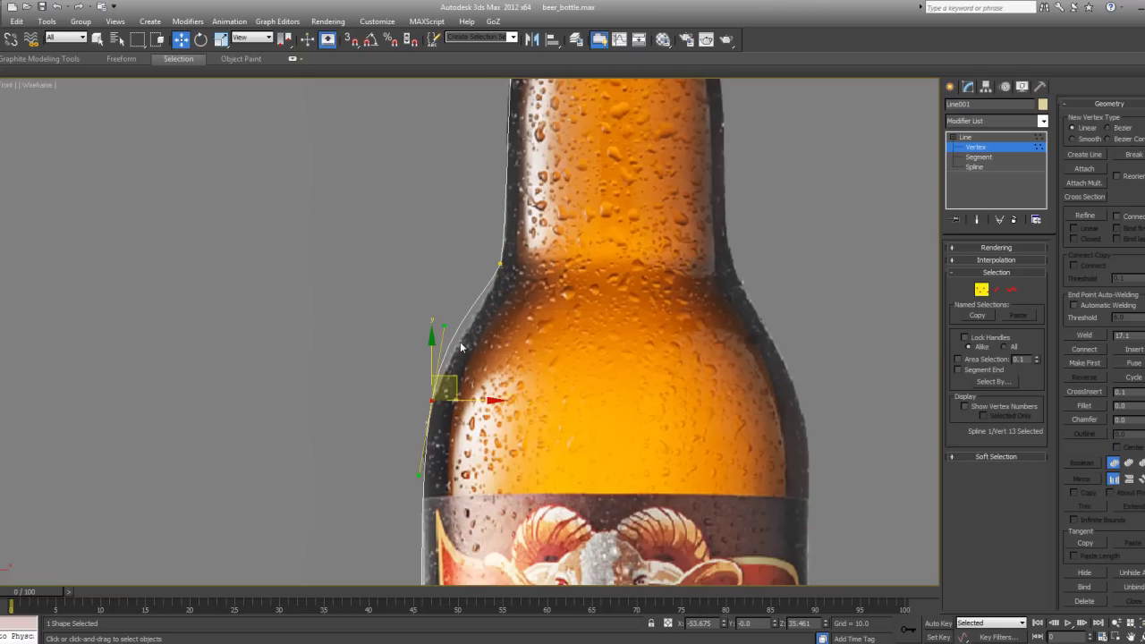
left_click_drag(447, 373, 447, 400)
left_click(499, 264)
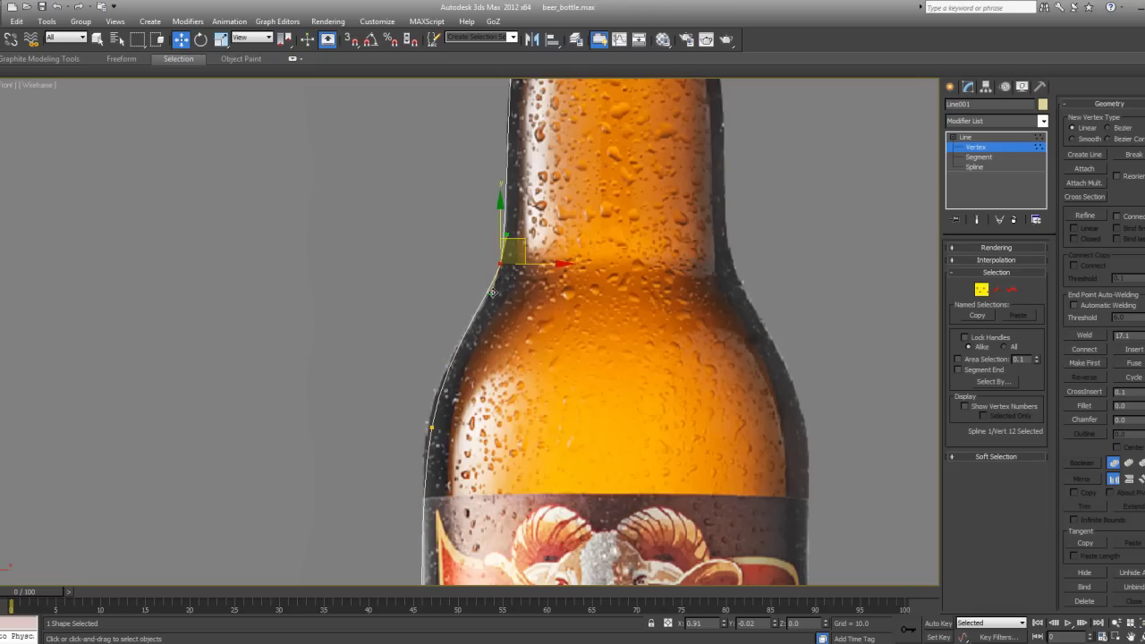
Nudge the shoulder vertex to about X -55.1, Z 27.9 and pull its lower handle inward to follow the bottle's straight side.
left_click(431, 427)
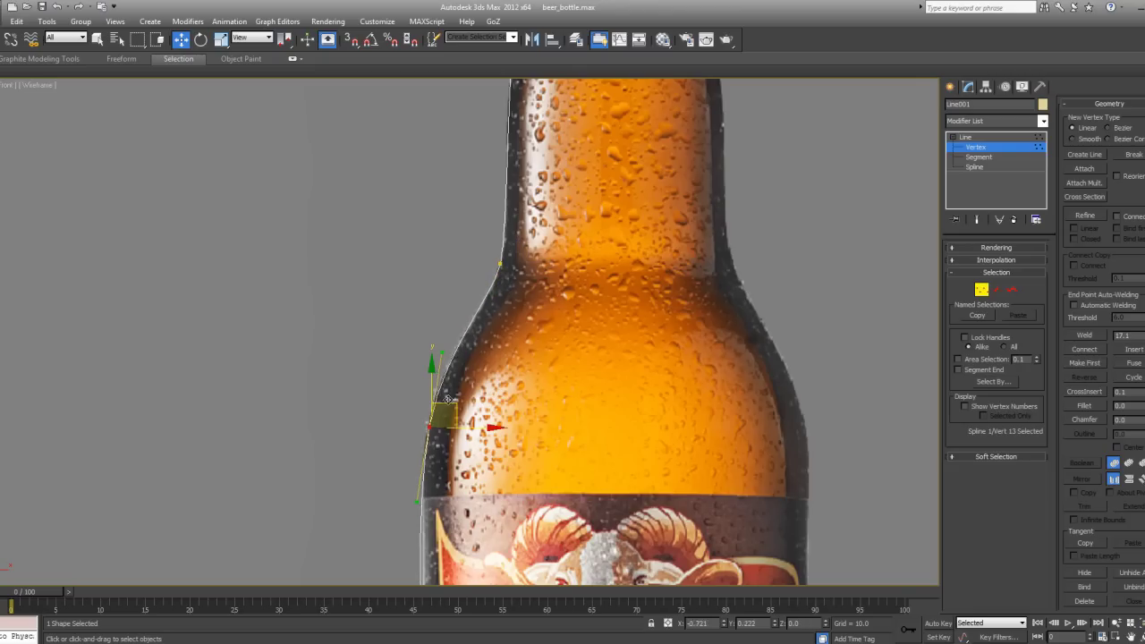
middle_click_drag(446, 398, 383, 332)
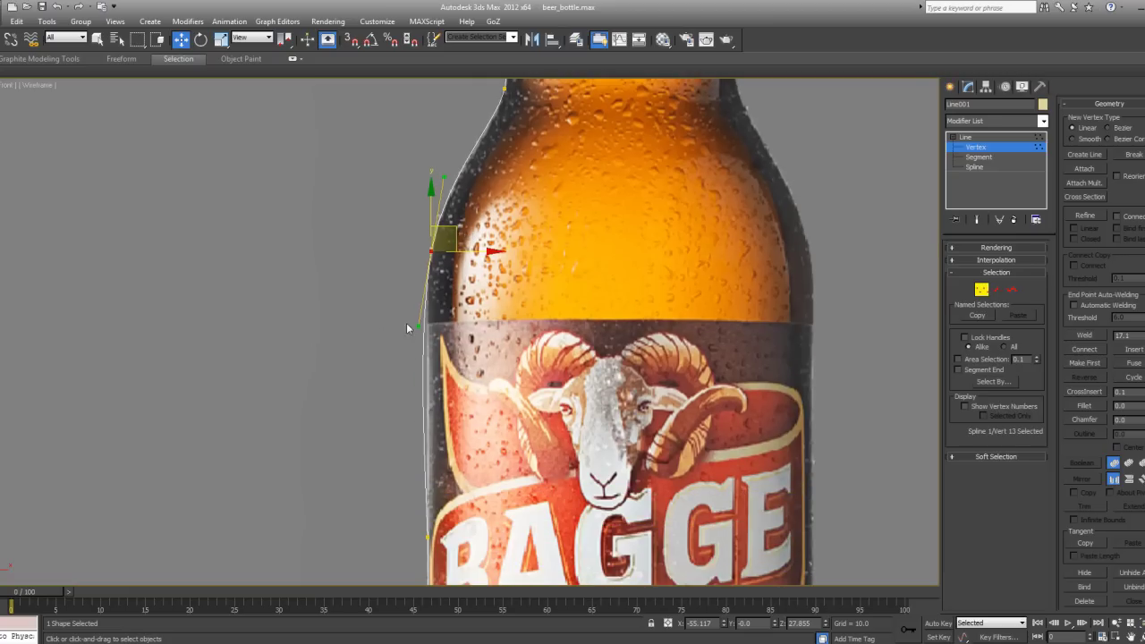
left_click_drag(417, 325, 423, 325)
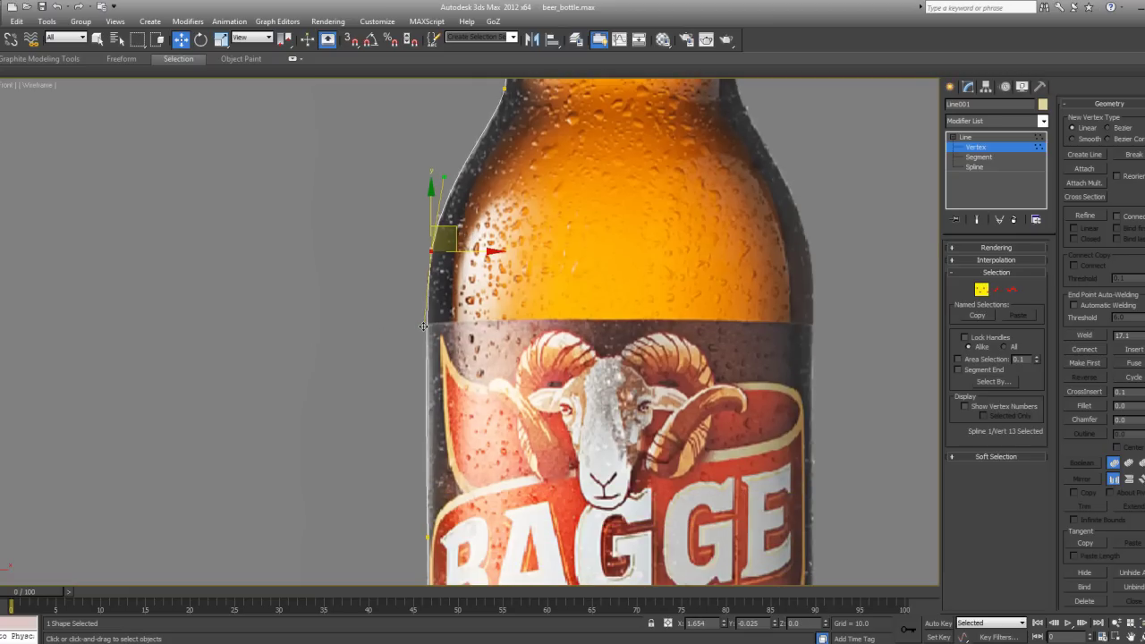
Move the bottle's base corner vertex down and inward to about X -49.9, Z -204.1 so it sits on the photo's outline.
scroll(423, 326, "down", 4)
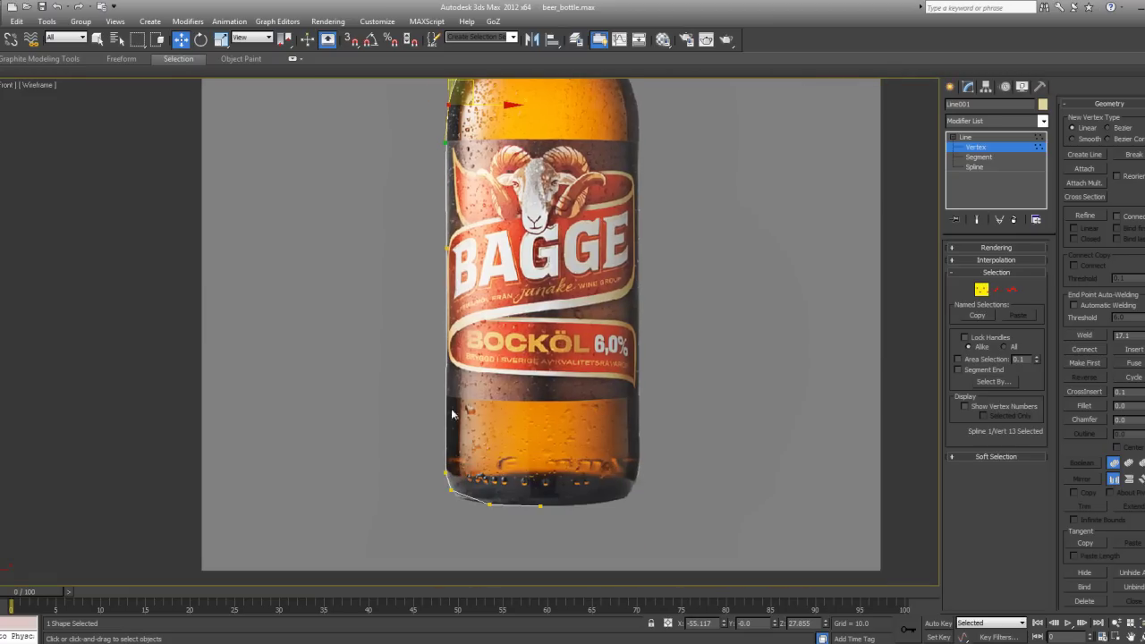
scroll(448, 230, "up", 5)
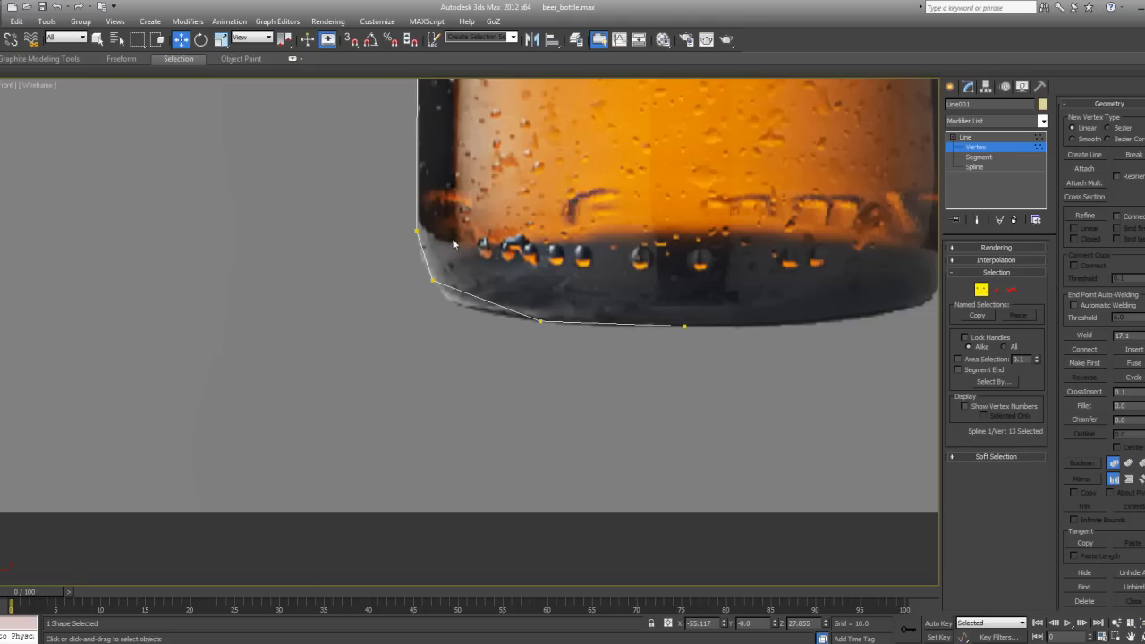
left_click(433, 280)
left_click_drag(450, 255, 463, 276)
scroll(466, 278, "down", 1)
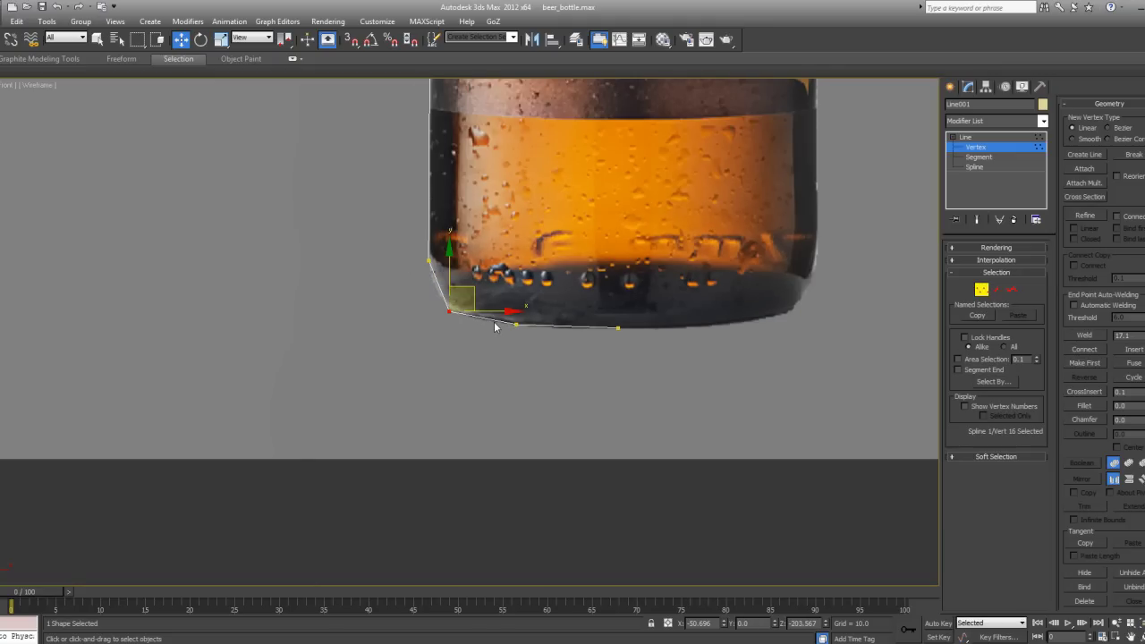
scroll(492, 324, "up", 1)
left_click_drag(469, 288, 470, 286)
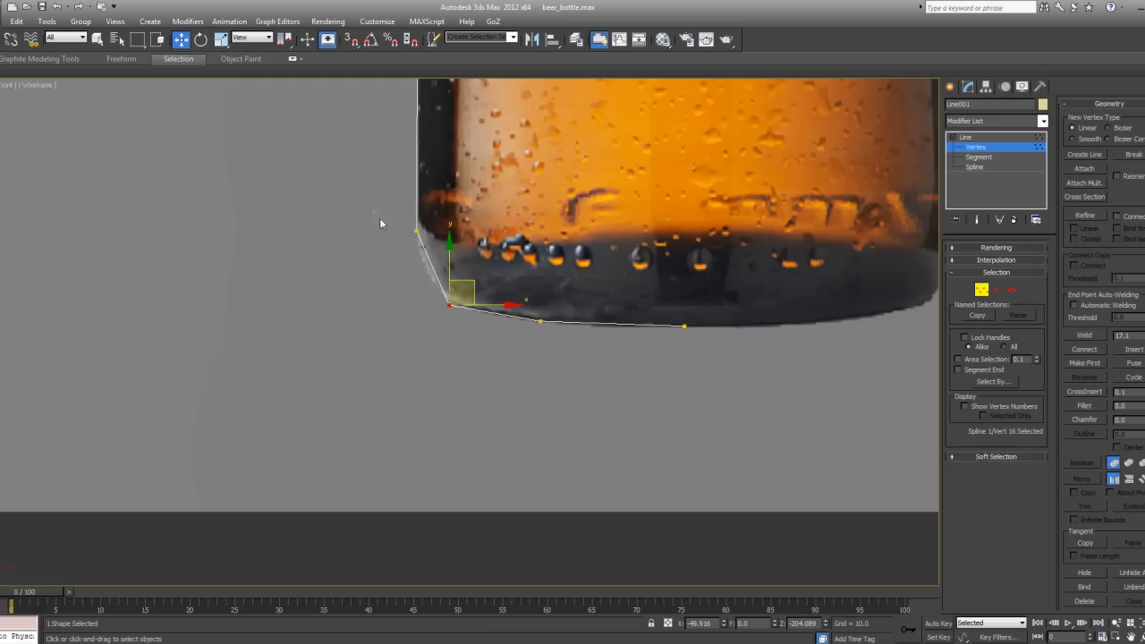
Give the base corner vertex Bezier handles and nudge it up slightly so the curve follows the rounded base.
left_click_drag(380, 219, 555, 283)
right_click(479, 353)
left_click(339, 399)
left_click_drag(385, 358, 480, 288)
left_click_drag(344, 222, 476, 292)
right_click(458, 332)
right_click(445, 269)
left_click(444, 265)
left_click(472, 339)
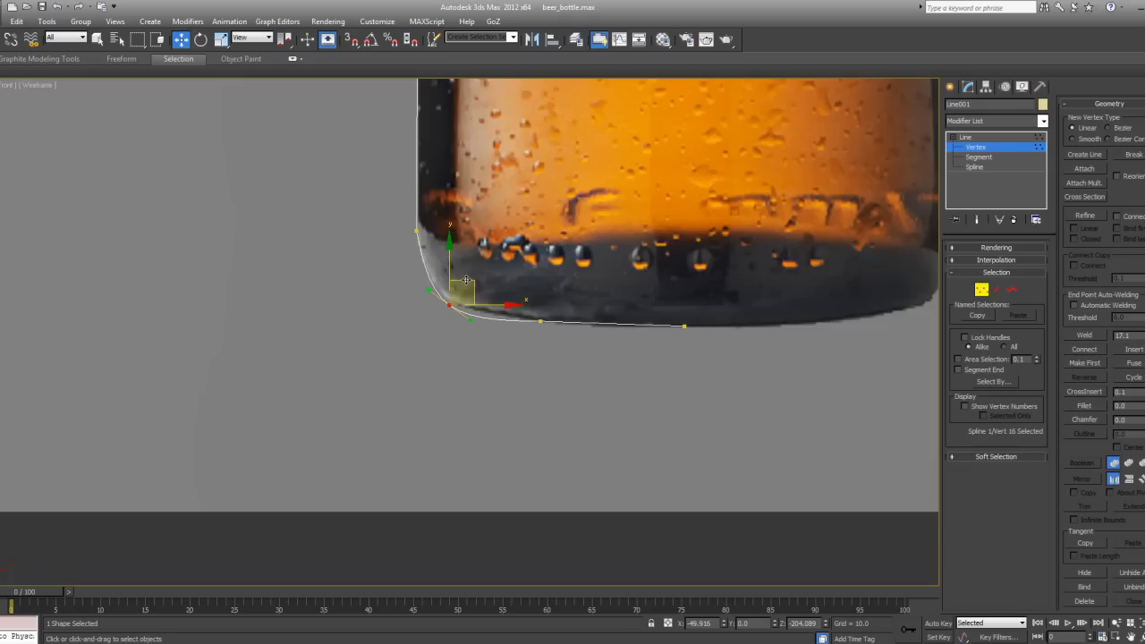
left_click_drag(466, 280, 468, 275)
Shorten the upper handle of the vertex just above the base corner and fillet that vertex by about 5.6.
left_click(417, 231)
middle_click_drag(419, 235, 434, 288)
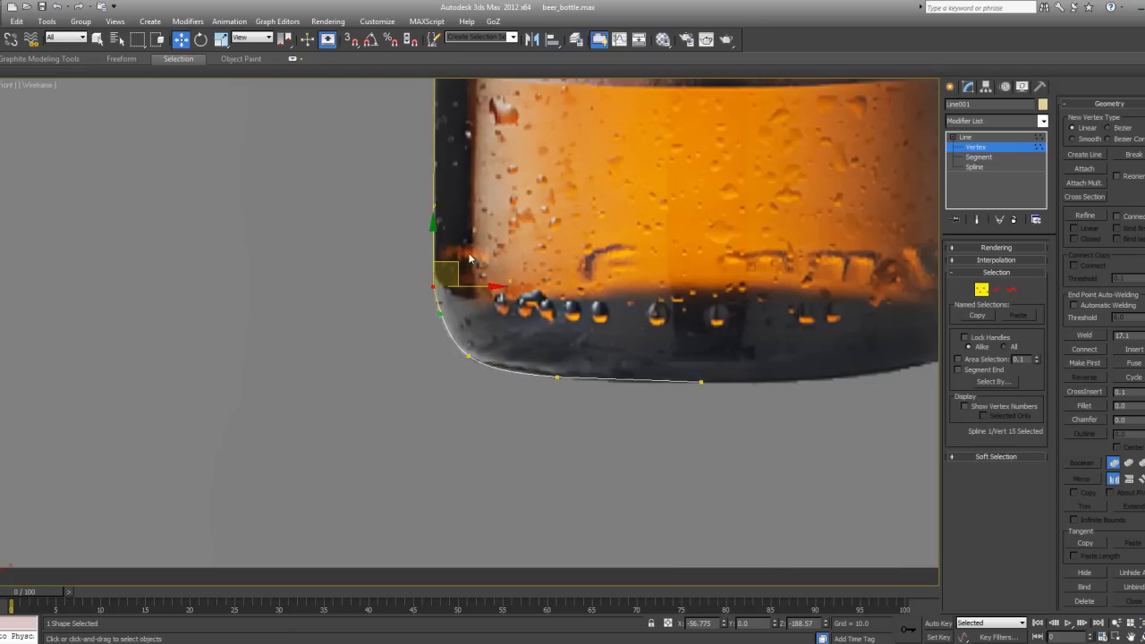
middle_click_drag(445, 313, 444, 398)
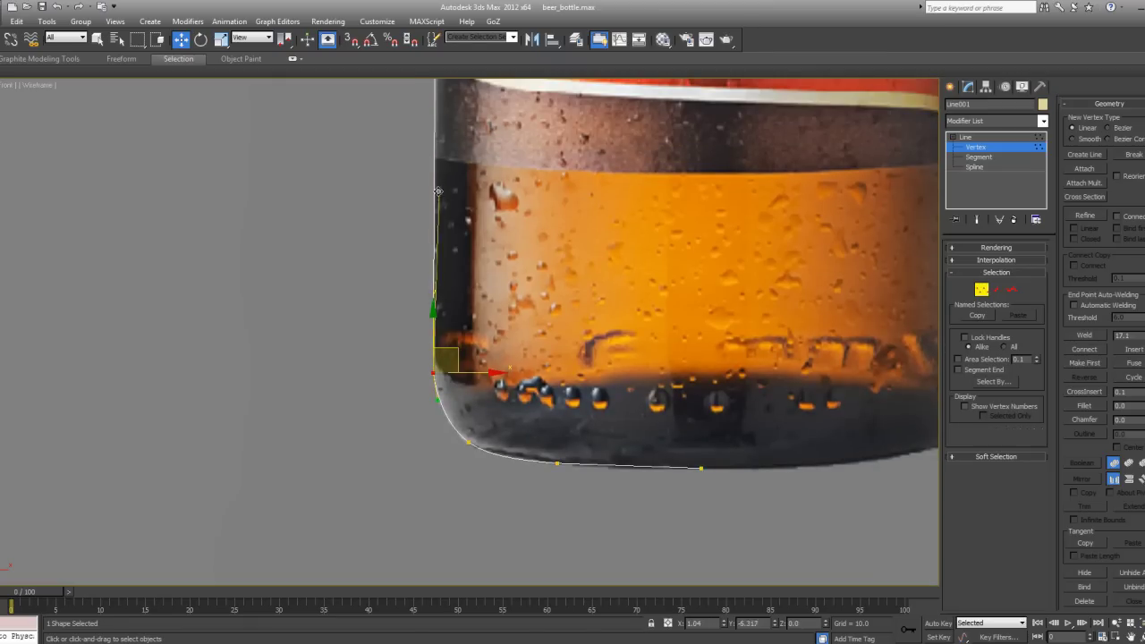
left_click_drag(432, 160, 429, 227)
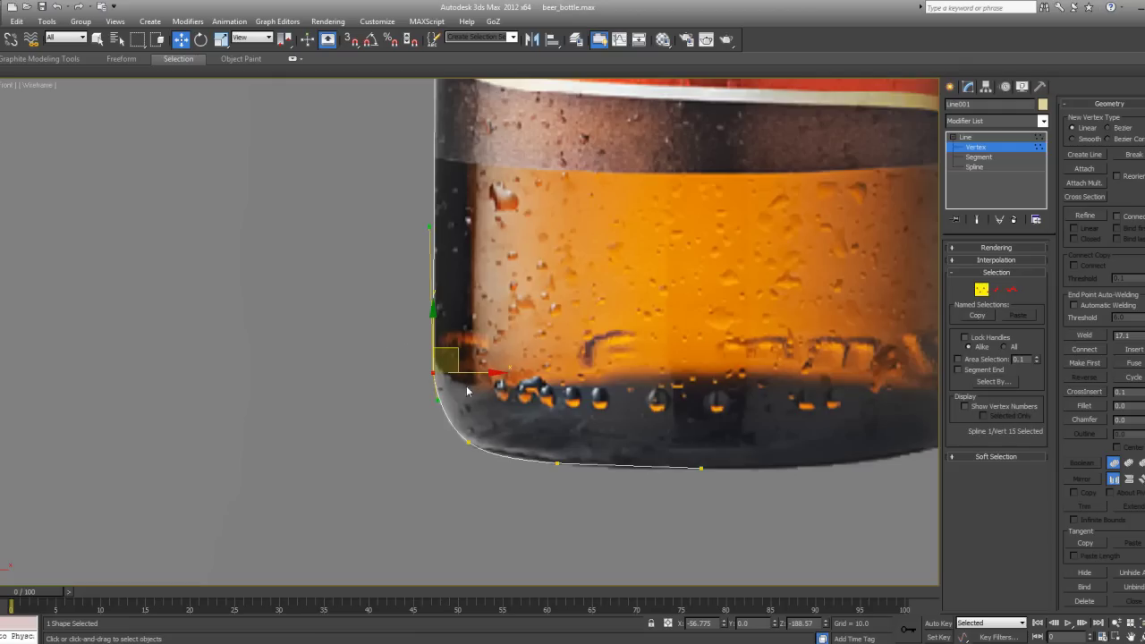
left_click(1085, 406)
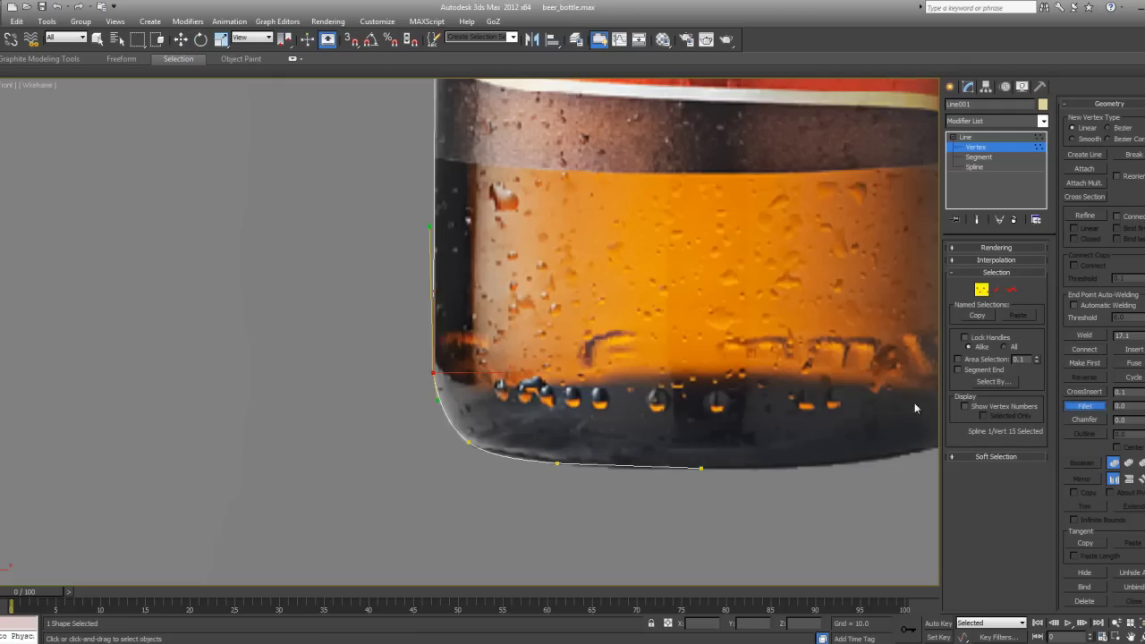
left_click_drag(430, 376, 441, 346)
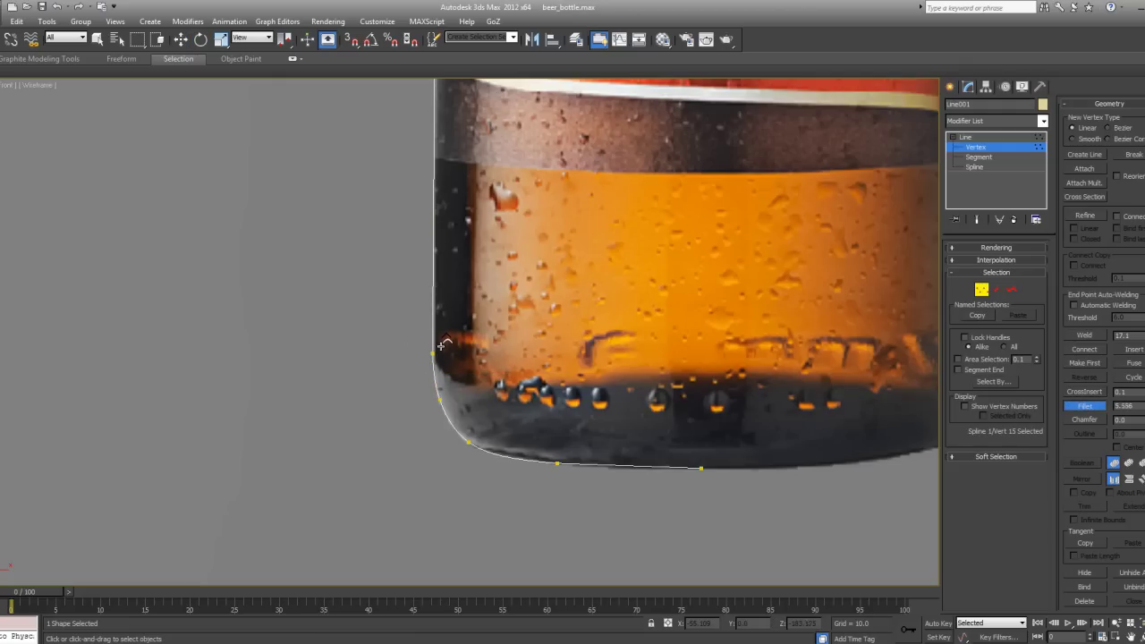
right_click(443, 348)
Move the vertex on the bottle's underside, beside the end vertex, to about X -25.5, Z -208.3.
middle_click_drag(583, 475, 477, 397)
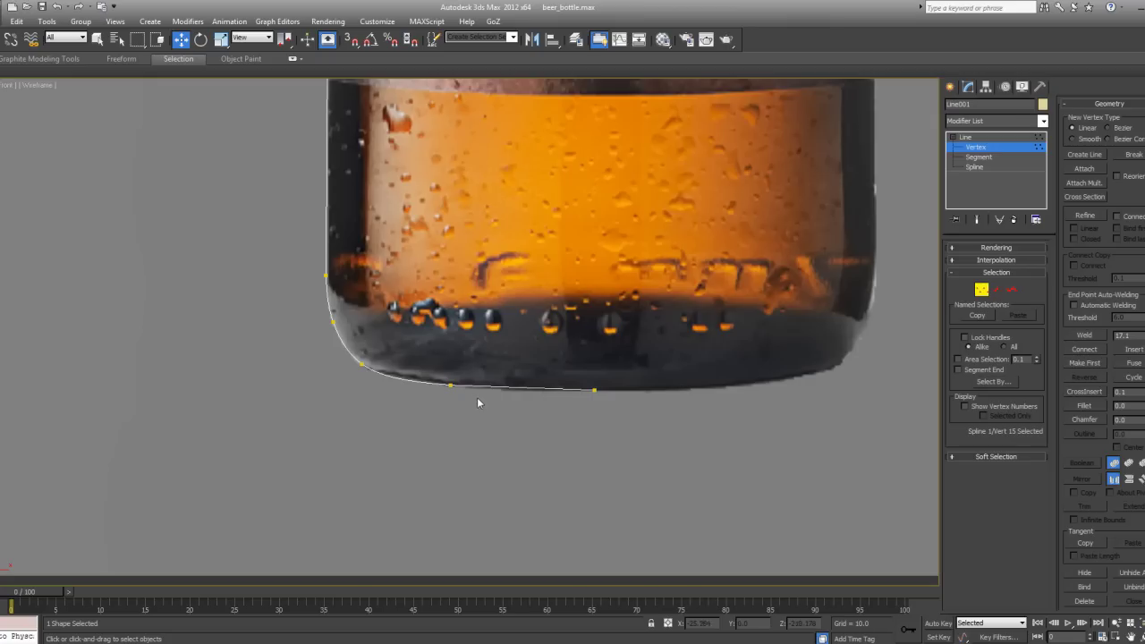
left_click_drag(422, 367, 493, 420)
left_click_drag(472, 362, 497, 368)
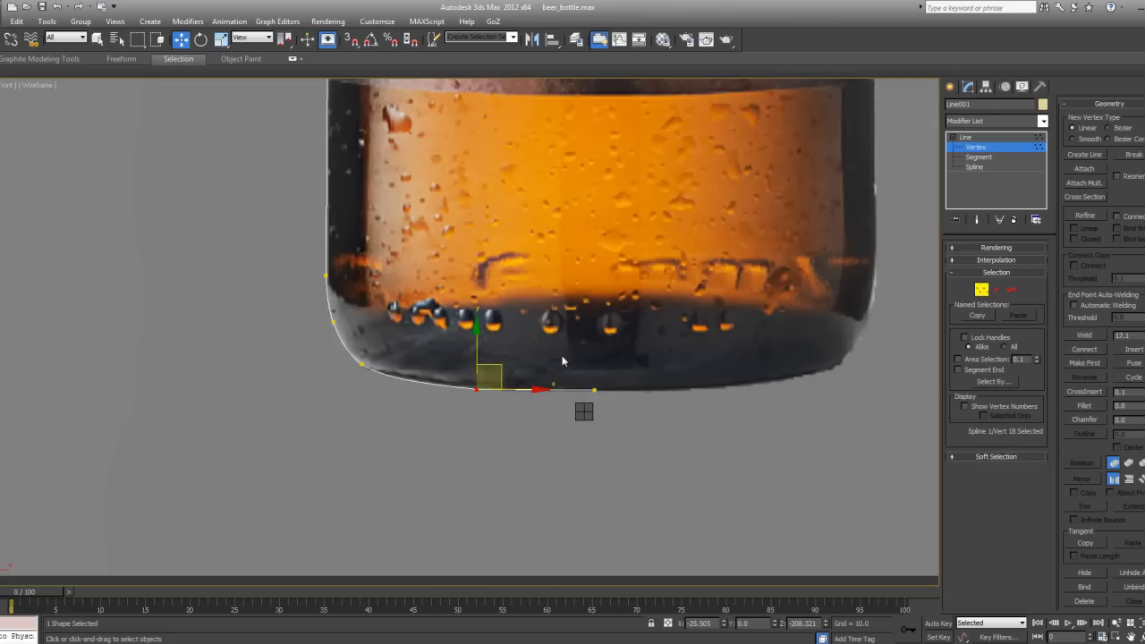
Convert the moved underside vertex to Bezier and rotate its tangent handles slightly to follow the base curve.
left_click(568, 331)
right_click(564, 415)
key("e")
left_click_drag(511, 346, 508, 343)
key("w")
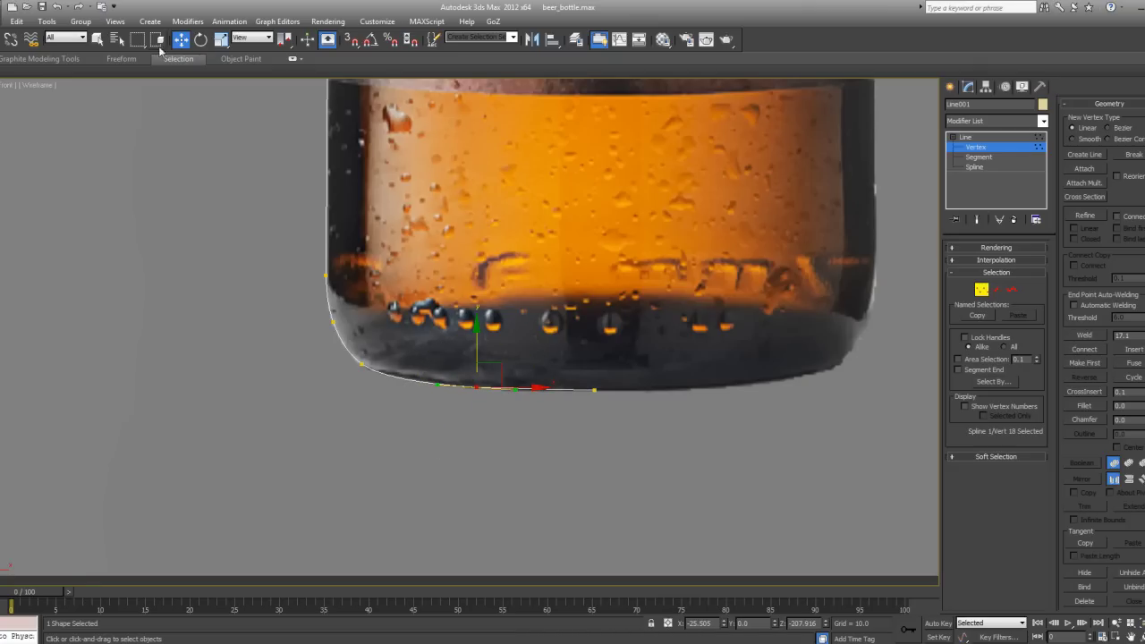
Lower the profile's bottom end vertex to about Z -208.7 and its neighbouring underside vertex to about Z -208.0.
left_click(595, 390)
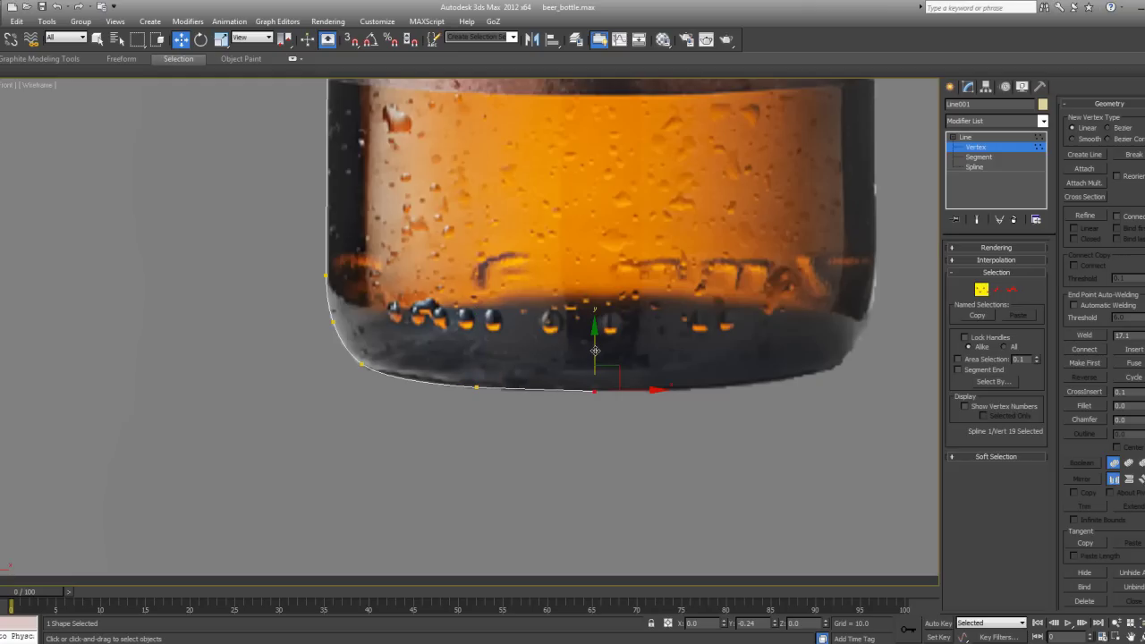
left_click(480, 387)
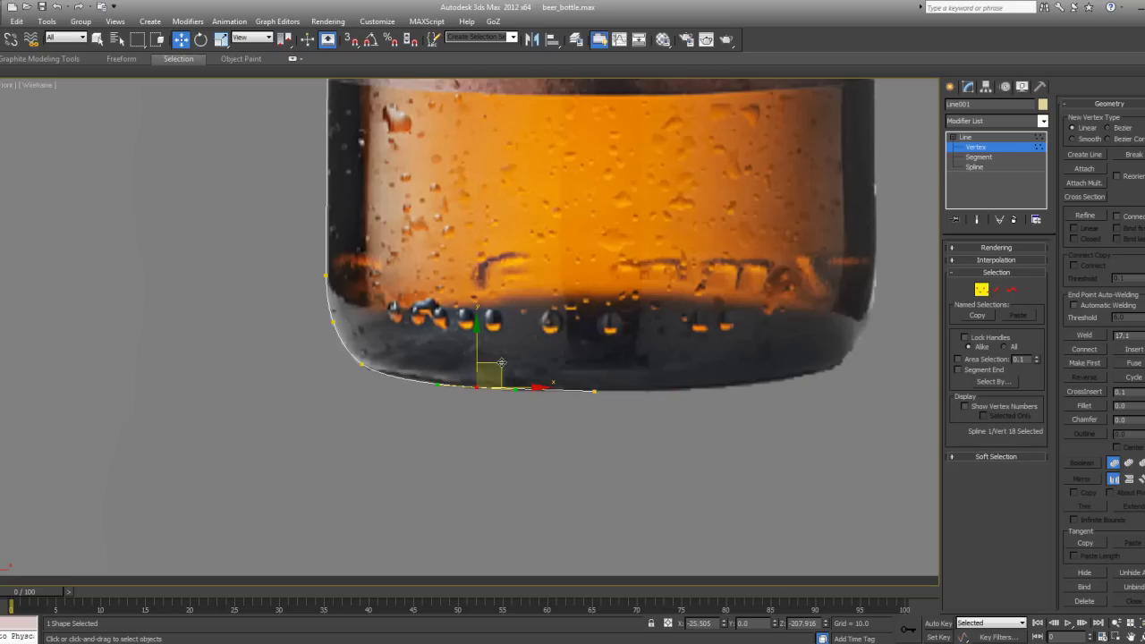
left_click_drag(501, 362, 501, 364)
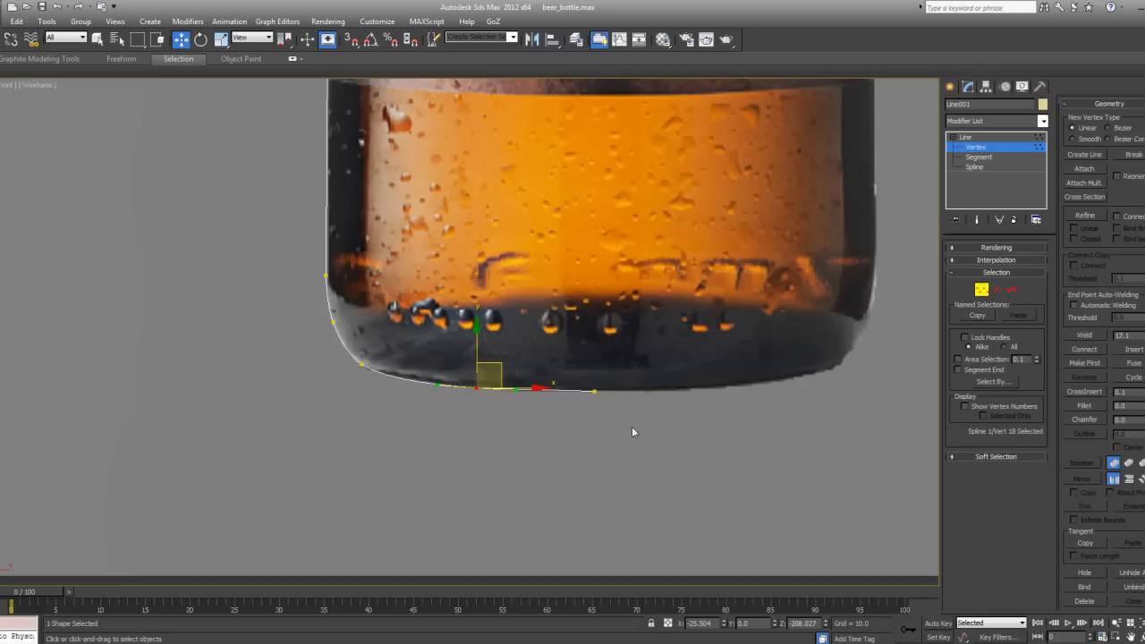
left_click(595, 391)
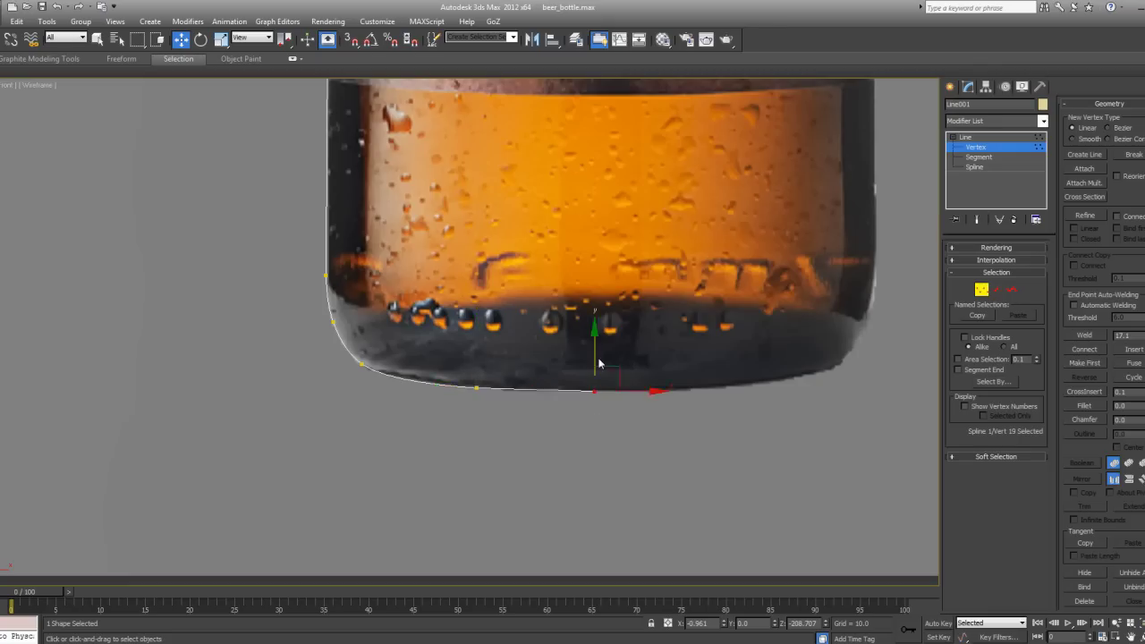
Examine the whole spline profile against the reference photo, from the base up to the cap and back.
scroll(602, 359, "down", 5)
middle_click_drag(603, 354, 590, 417)
middle_click_drag(556, 218, 550, 427)
middle_click_drag(539, 294, 544, 480)
middle_click_drag(536, 197, 527, 456)
scroll(507, 474, "up", 4)
middle_click_drag(514, 380, 515, 391)
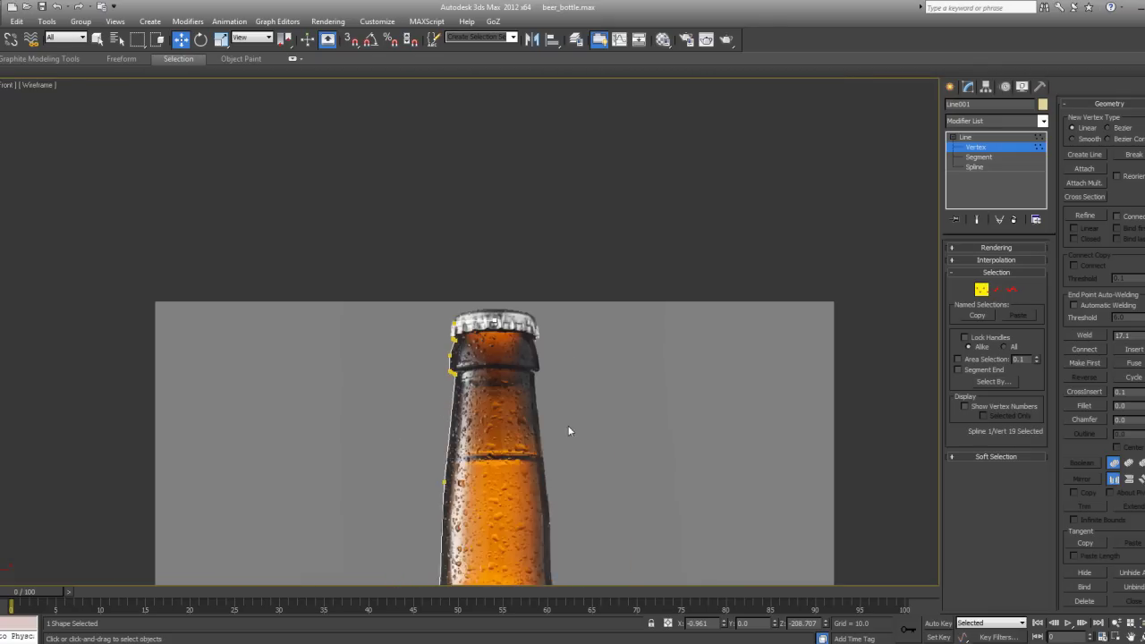
middle_click_drag(570, 431, 566, 267)
scroll(566, 267, "down", 1)
scroll(565, 268, "down", 1)
middle_click_drag(537, 356, 547, 244)
scroll(550, 256, "up", 1)
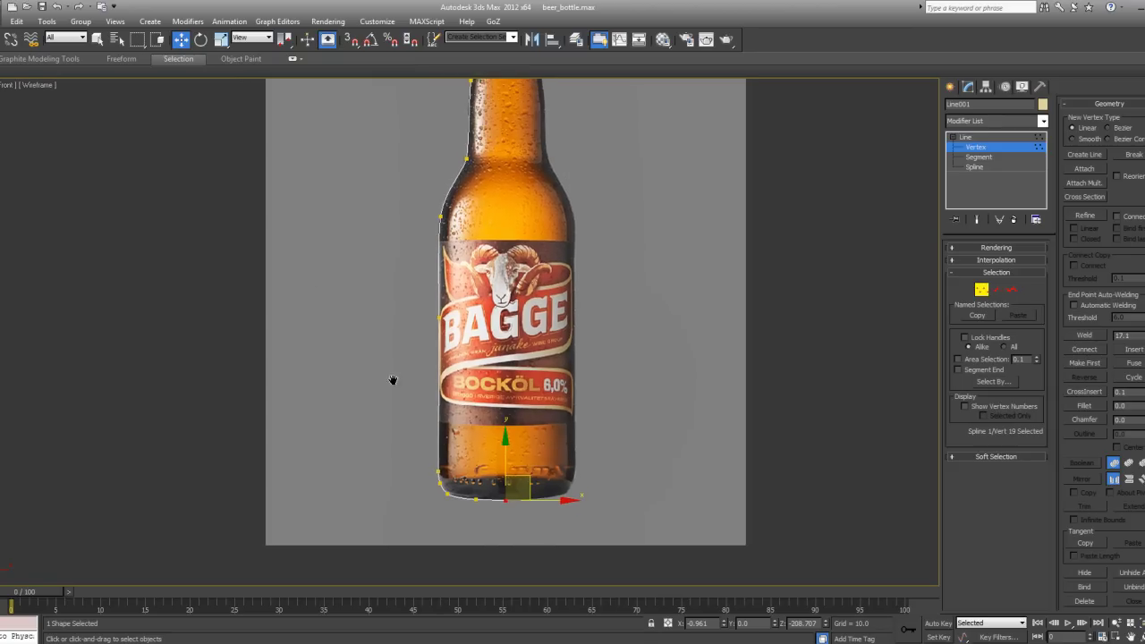
scroll(512, 253, "down", 3)
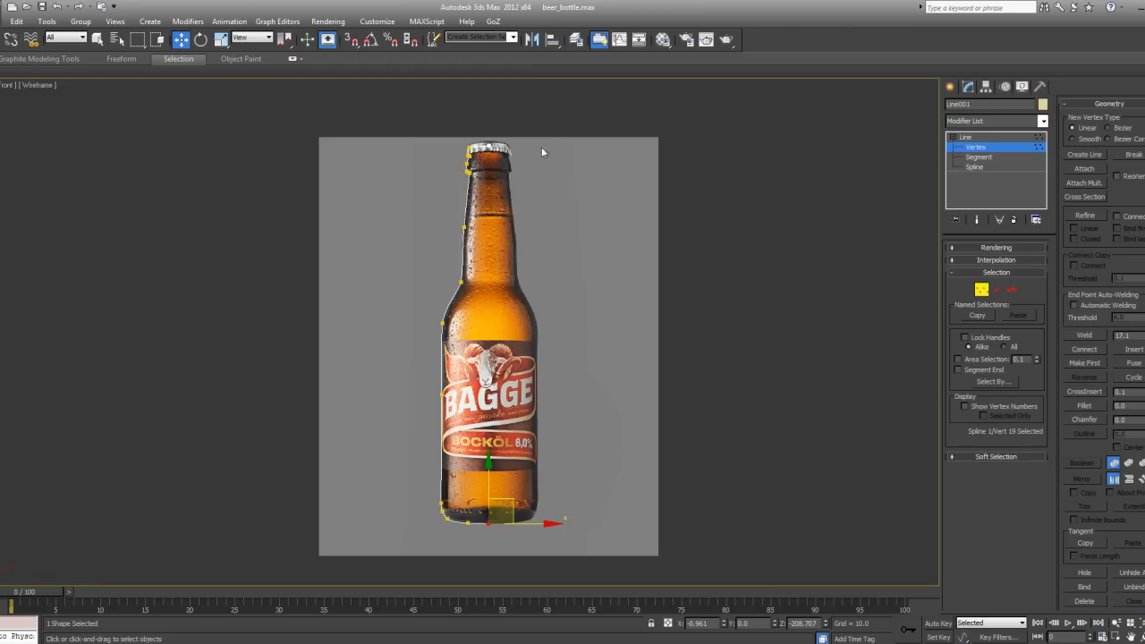
Check the positions of the profile's top and bottom end vertices relative to the bottle's centre axis.
left_click_drag(516, 132, 482, 522)
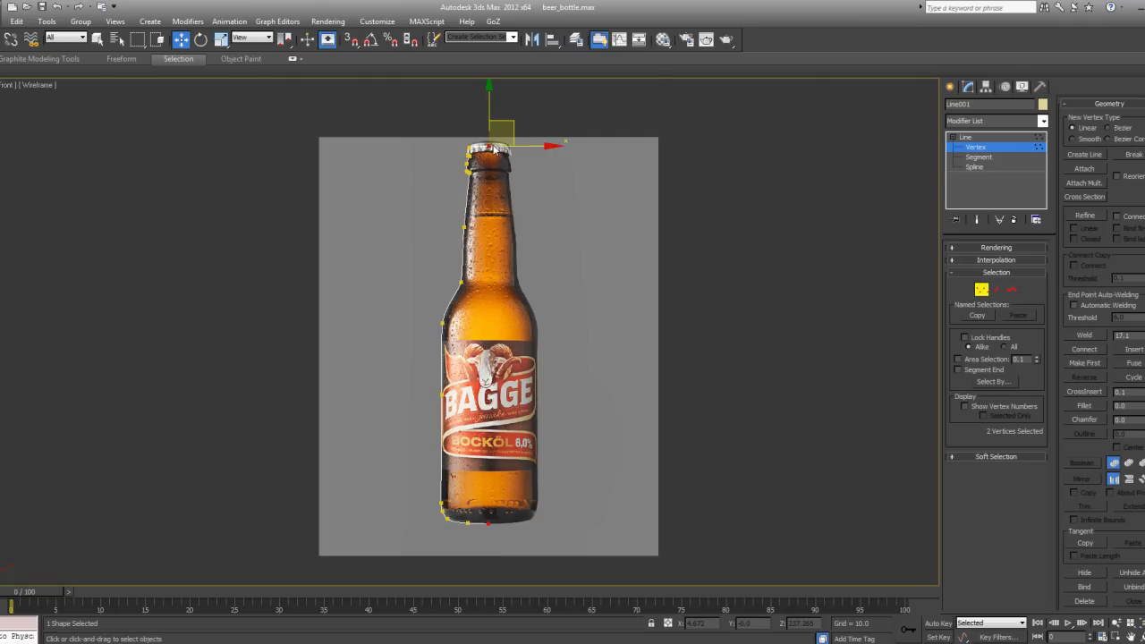
middle_click_drag(493, 416, 494, 219)
scroll(524, 224, "up", 4)
middle_click_drag(633, 217, 504, 225)
scroll(488, 235, "up", 1)
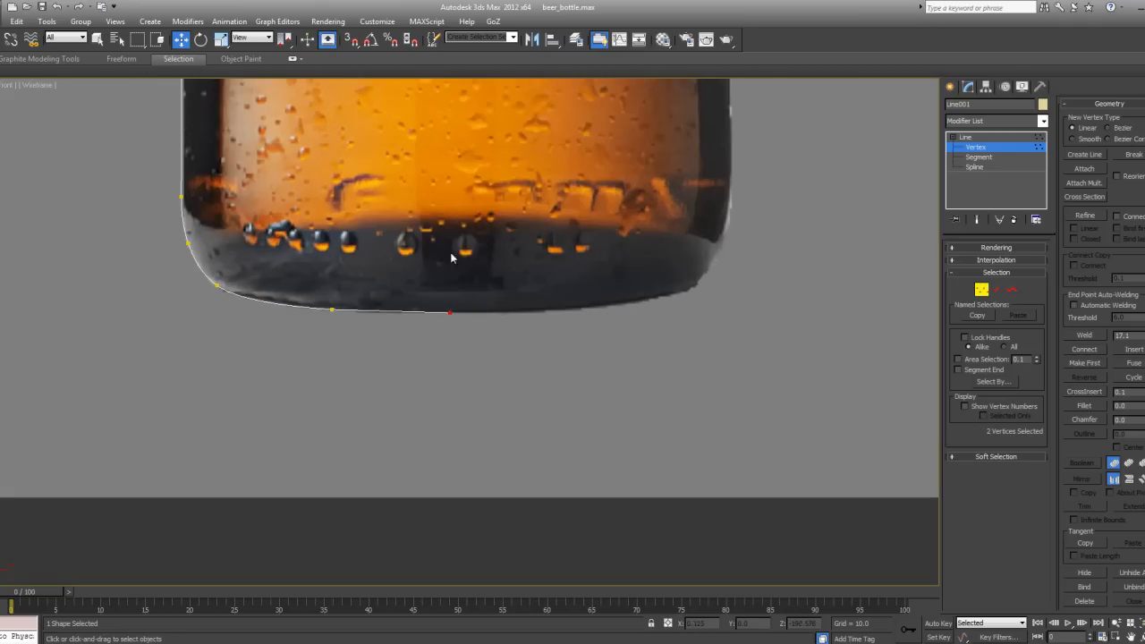
left_click(449, 313)
scroll(487, 269, "down", 8)
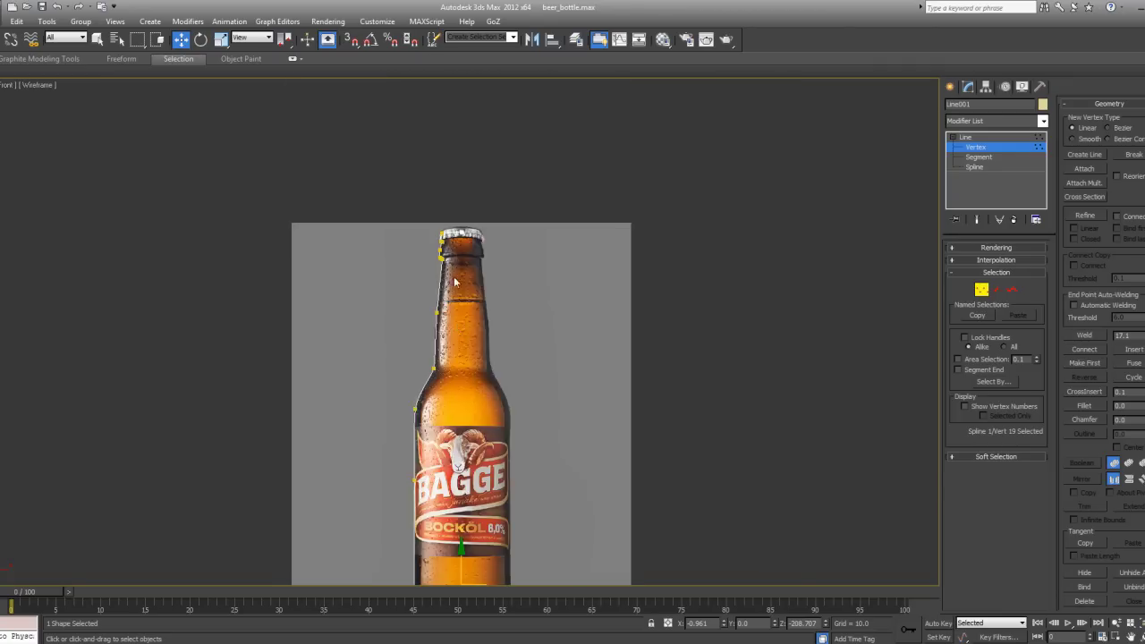
scroll(455, 282, "up", 10)
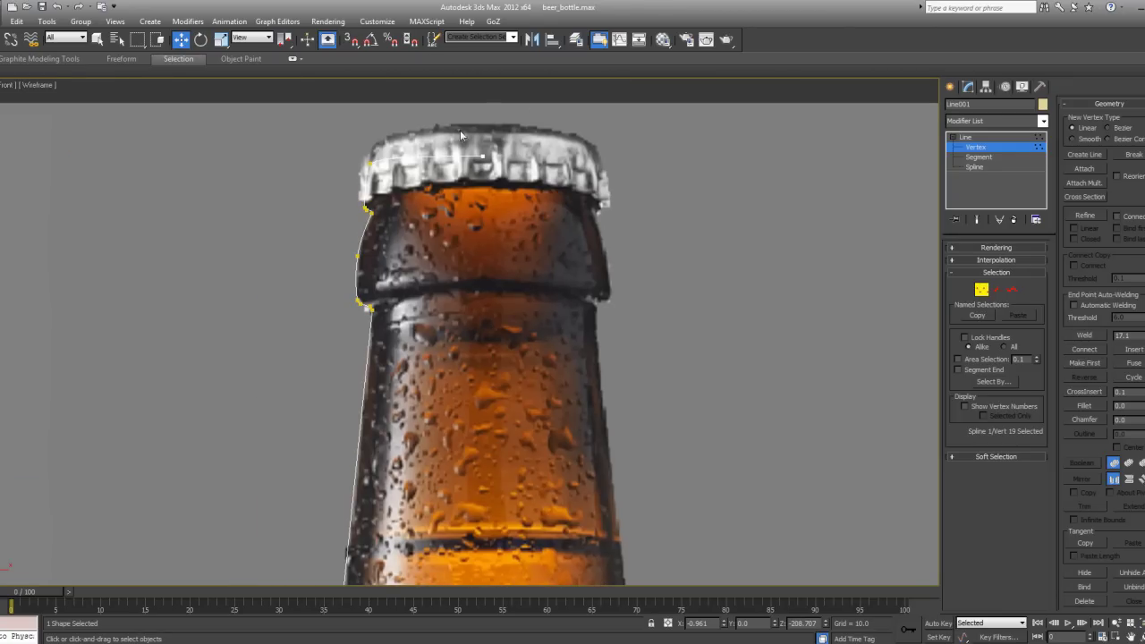
Nudge the profile's top end vertex horizontally at the cap's centre to about X -0.108.
left_click(483, 156)
left_click_drag(481, 116, 488, 238)
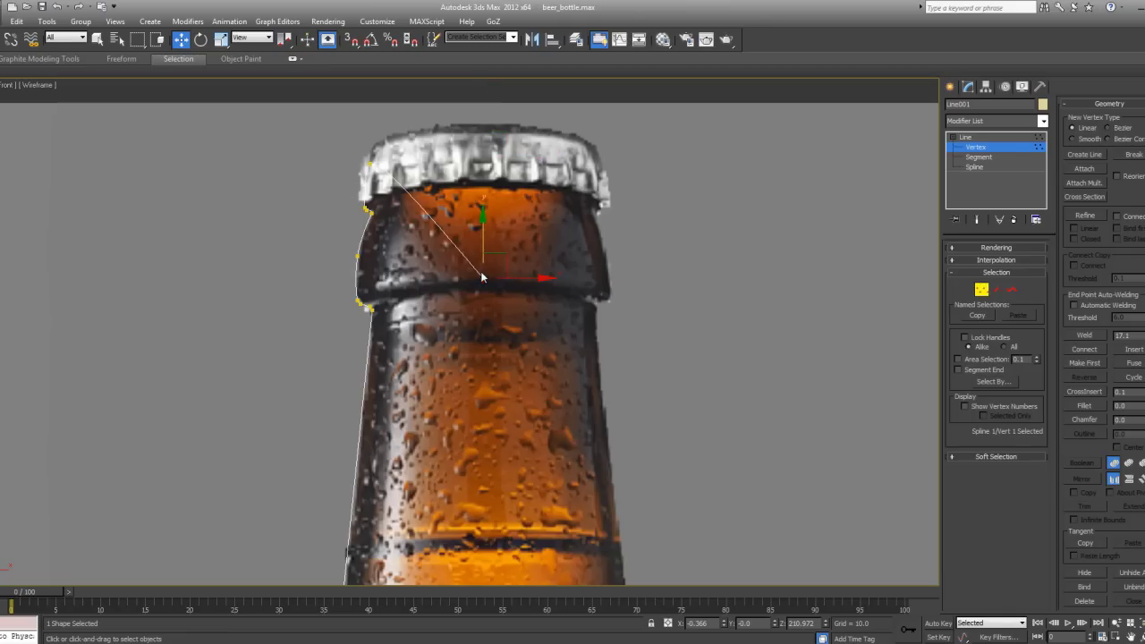
key("ctrl+z")
left_click_drag(526, 156, 527, 152)
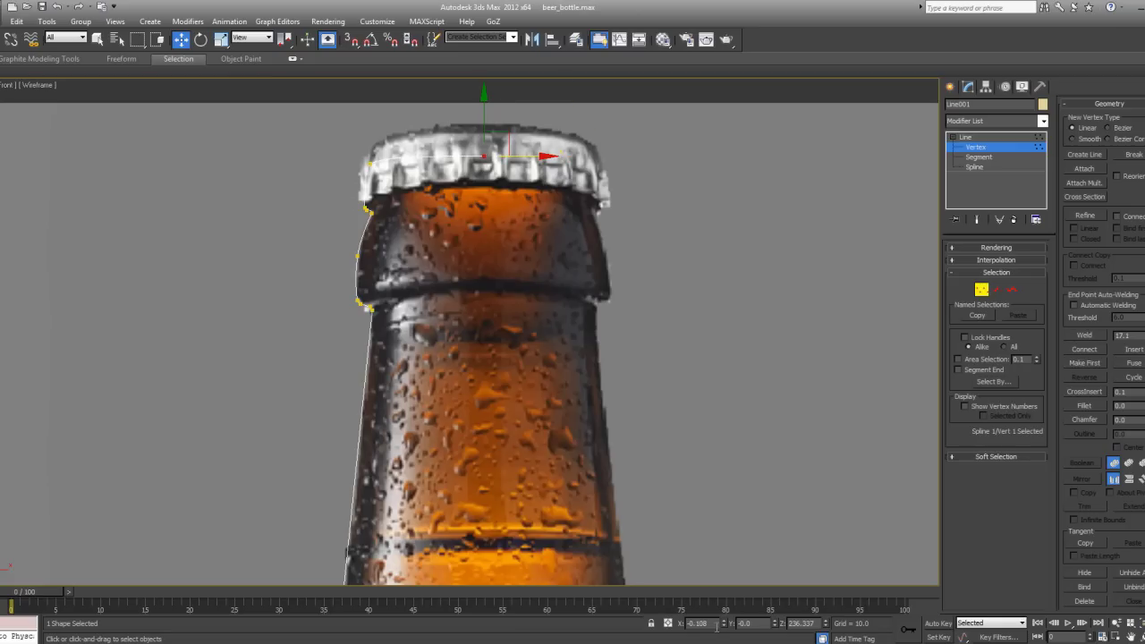
Set the X position of the profile's bottom end vertex to -0.108, matching the top end vertex.
left_click_drag(700, 622, 669, 622)
scroll(682, 515, "down", 5)
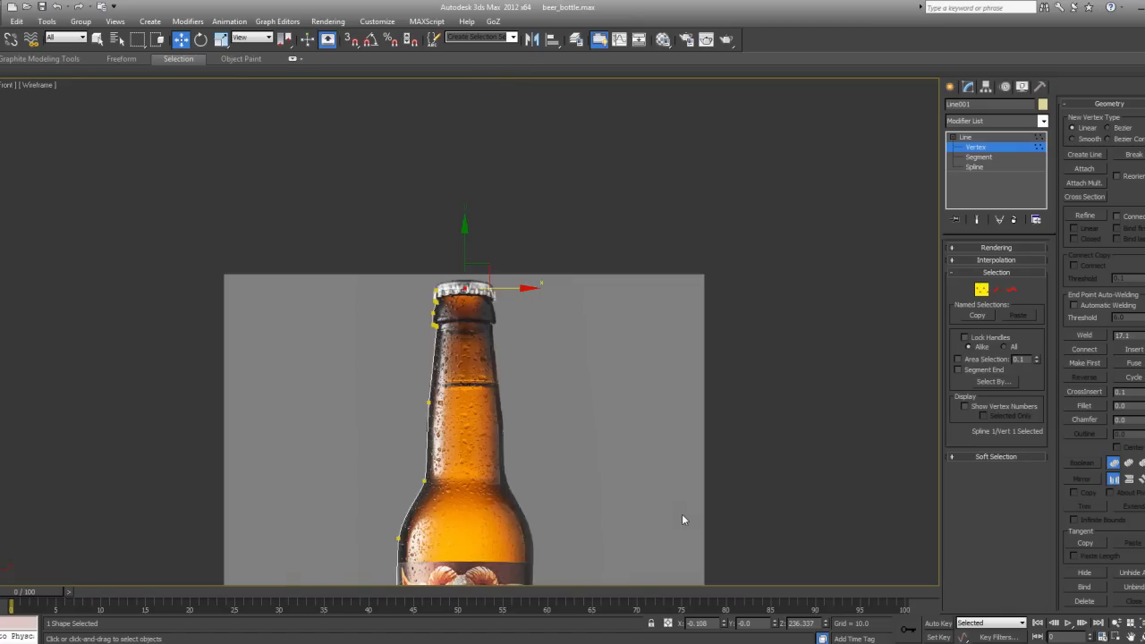
middle_click_drag(682, 514, 682, 211)
scroll(641, 331, "up", 3)
middle_click_drag(532, 436, 565, 298)
scroll(565, 269, "up", 4)
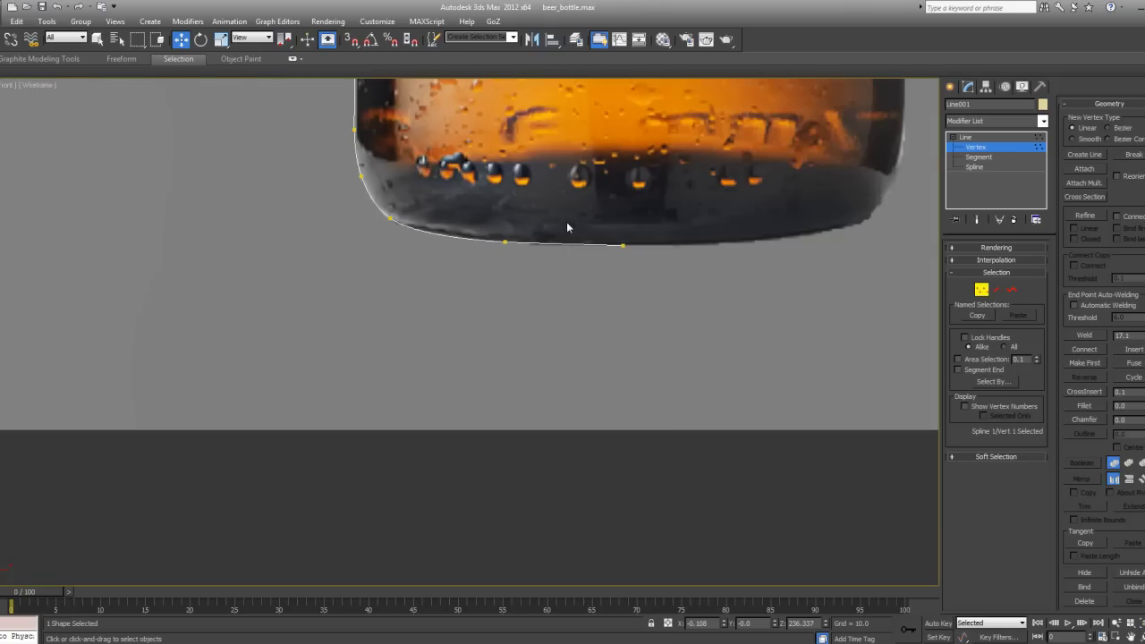
left_click_drag(571, 211, 675, 294)
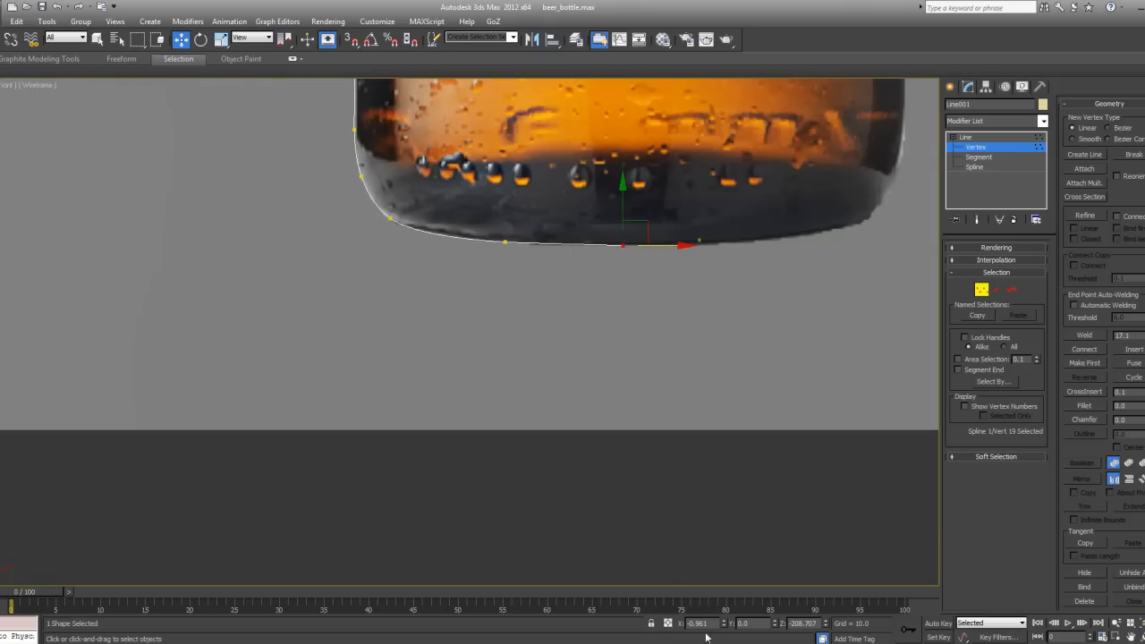
left_click_drag(708, 624, 584, 629)
type("0")
key("Return")
Select the two end vertices together and check their alignment on the centre axis, finishing with the top one.
scroll(678, 362, "down", 5)
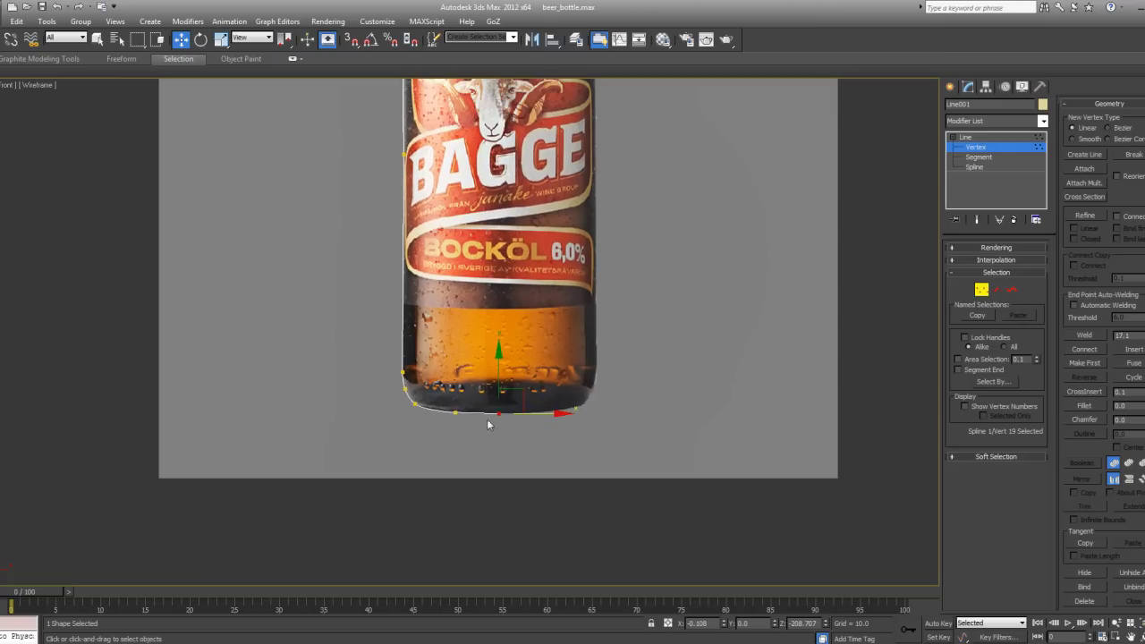
scroll(505, 109, "down", 5)
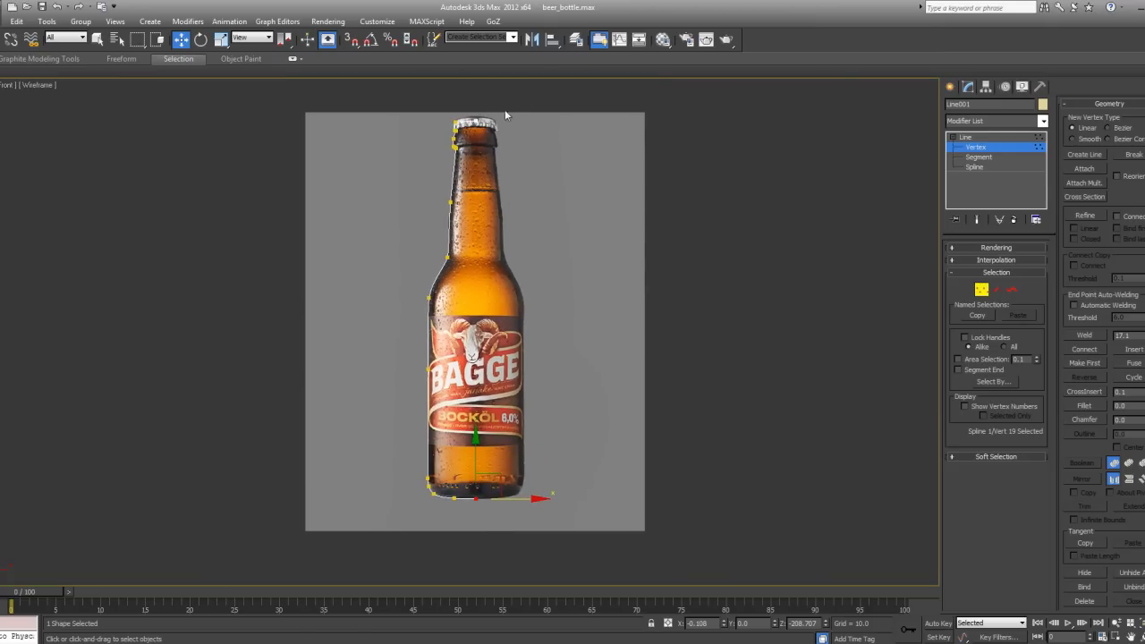
left_click_drag(505, 109, 478, 542)
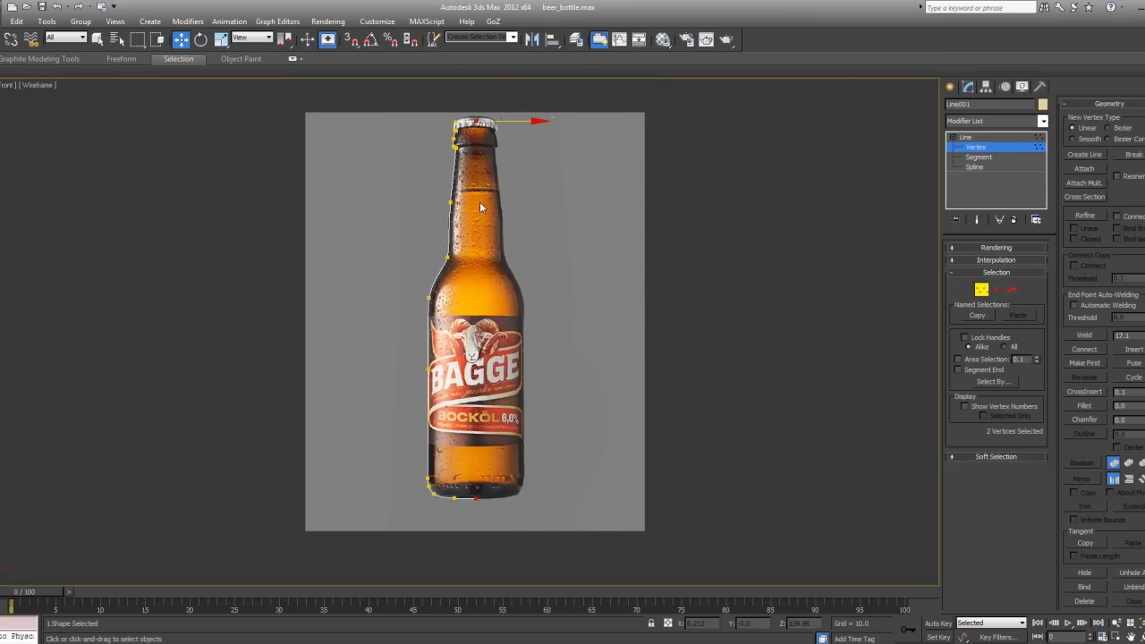
scroll(483, 190, "up", 10)
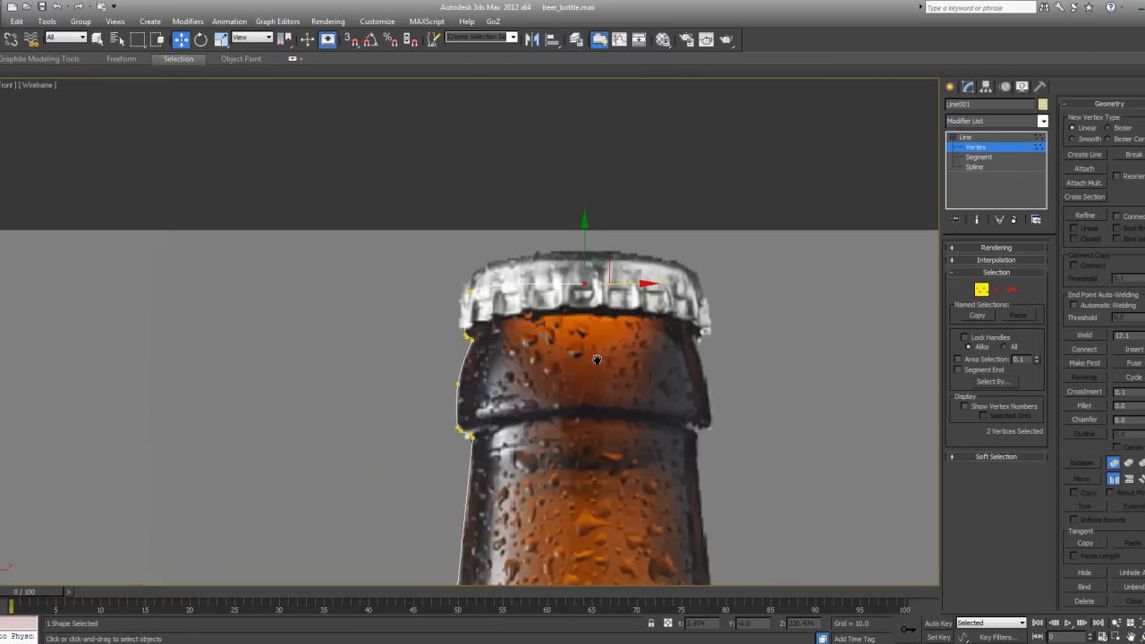
scroll(598, 360, "down", 2)
left_click(586, 283)
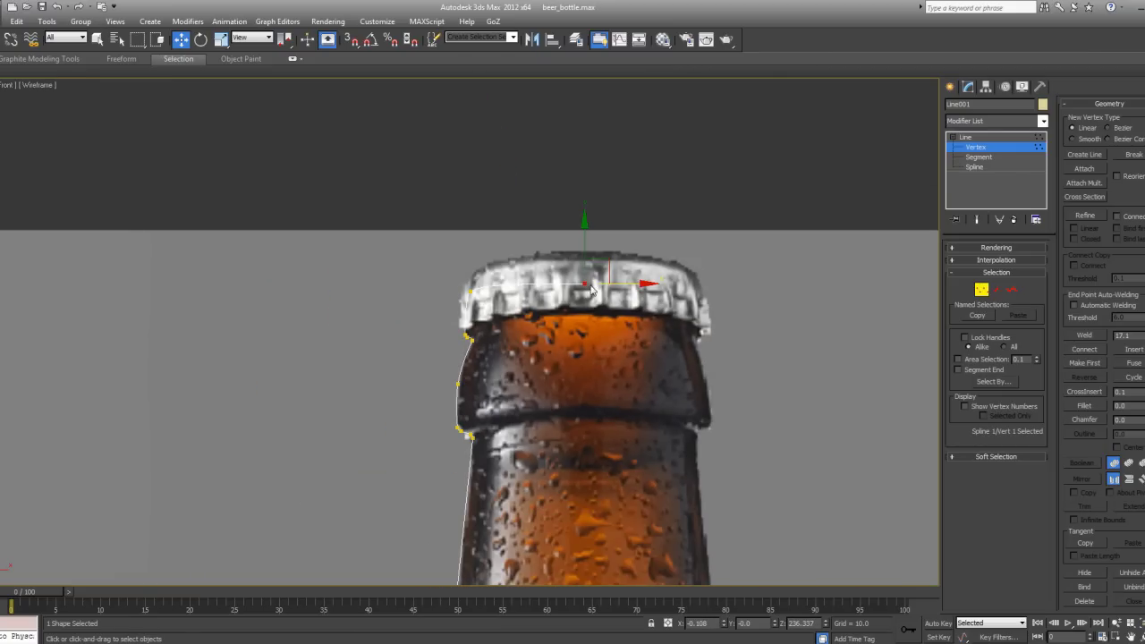
Delete the horizontal segment that runs across the cap from the profile's edge to the centre axis.
scroll(560, 295, "down", 2)
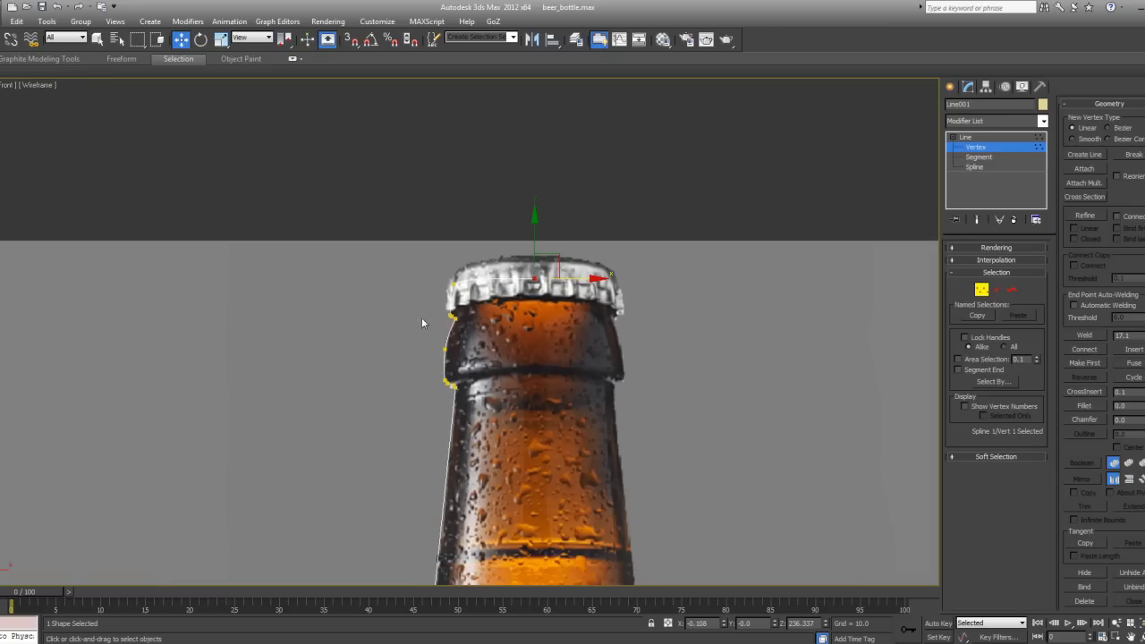
scroll(484, 380, "down", 4)
scroll(484, 379, "up", 3)
middle_click_drag(498, 254, 494, 428)
scroll(501, 285, "up", 2)
scroll(501, 286, "down", 2)
middle_click_drag(501, 362, 502, 311)
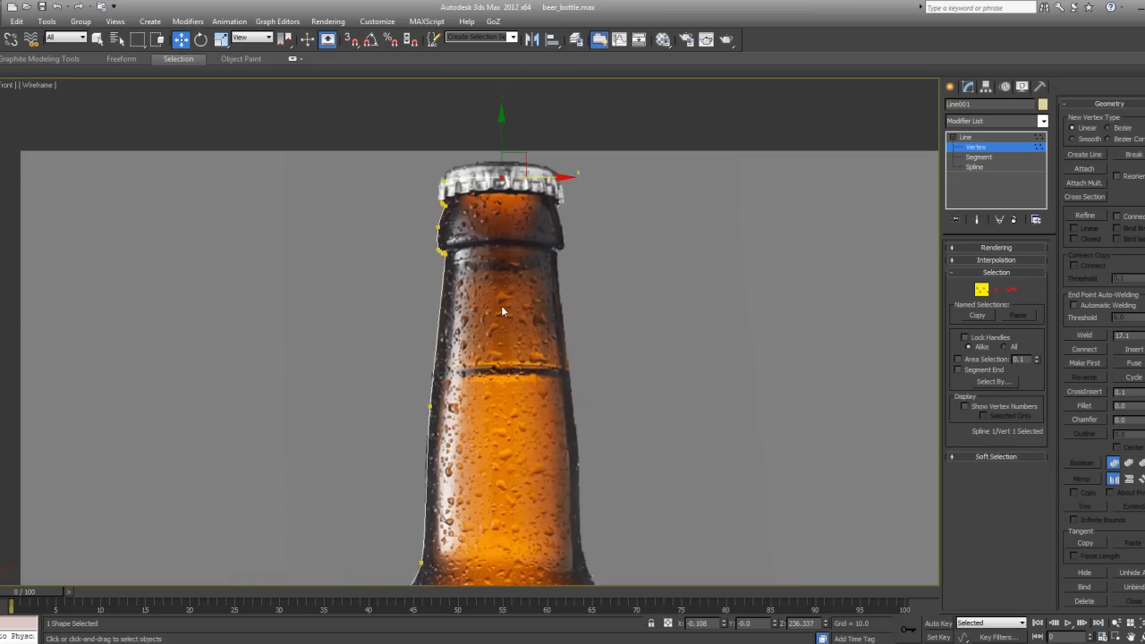
scroll(472, 333, "up", 3)
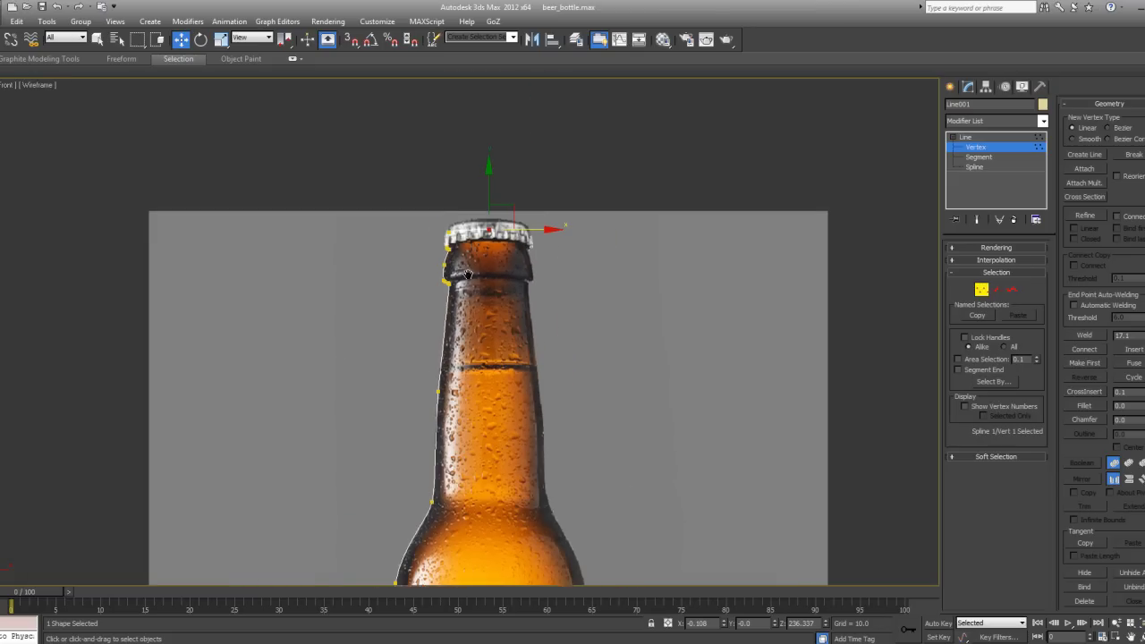
middle_click_drag(537, 254, 541, 283)
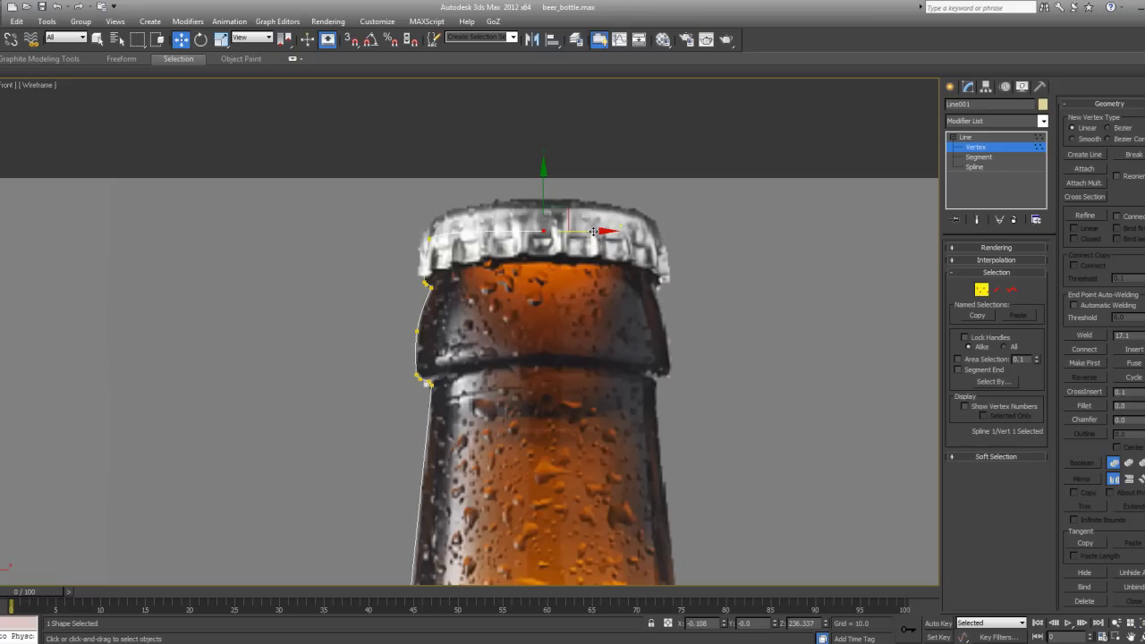
left_click(1000, 290)
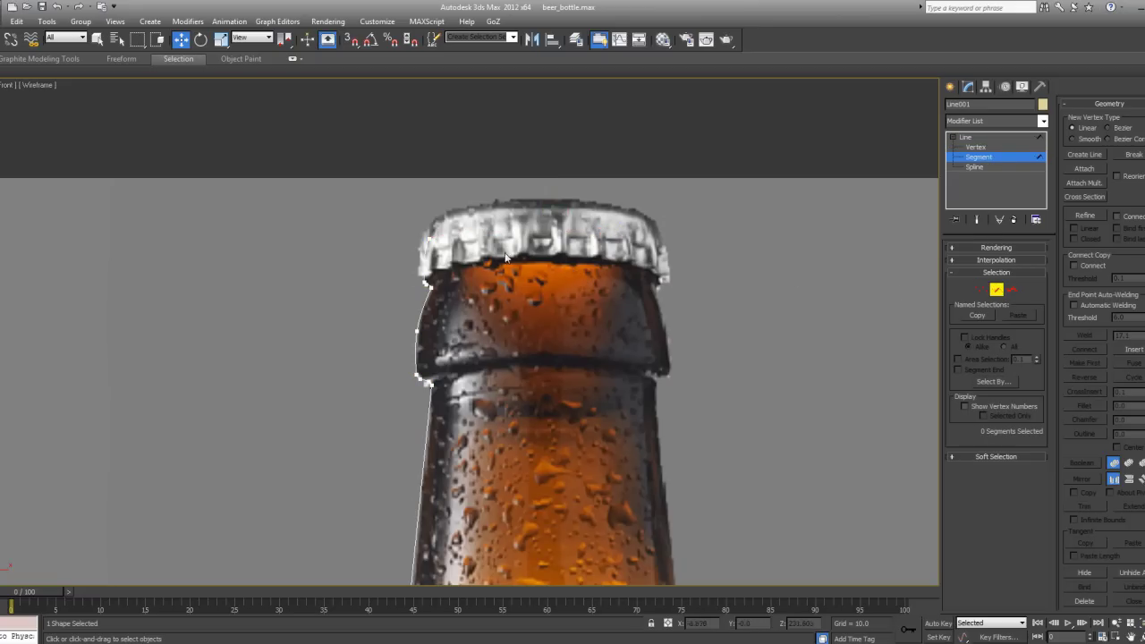
Select the whole profile spline and outline it slightly inward to create the thickness of the glass wall.
left_click(983, 167)
left_click_drag(344, 267, 509, 332)
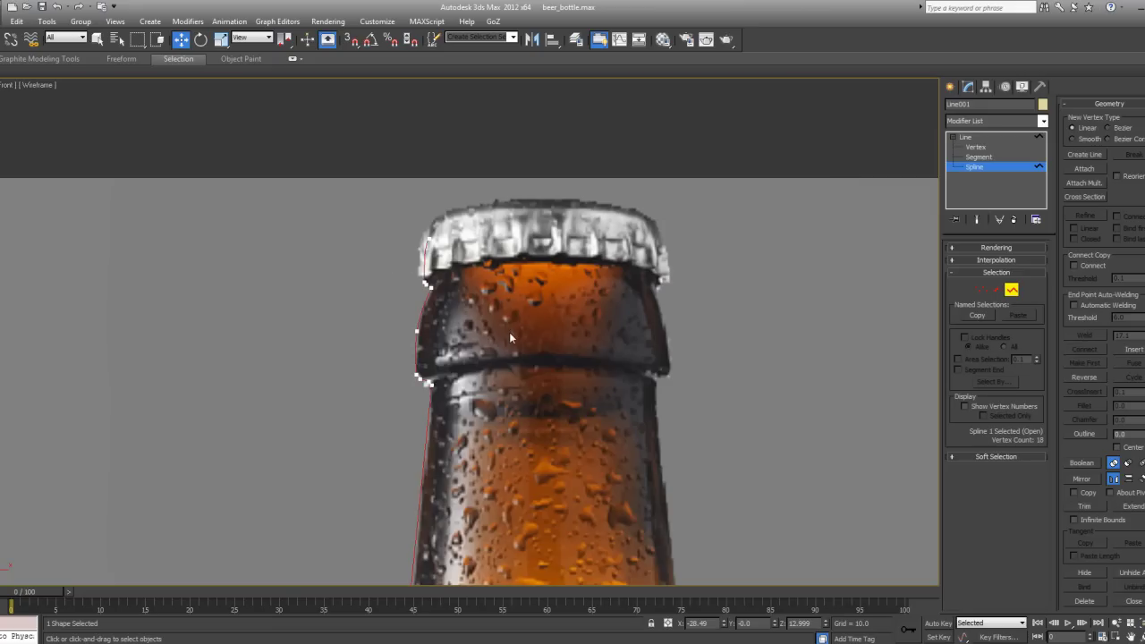
scroll(511, 334, "down", 3)
middle_click_drag(541, 319, 541, 165)
middle_click_drag(540, 319, 550, 140)
middle_click_drag(546, 312, 578, 140)
scroll(598, 269, "down", 2)
middle_click_drag(602, 278, 609, 125)
scroll(500, 445, "up", 2)
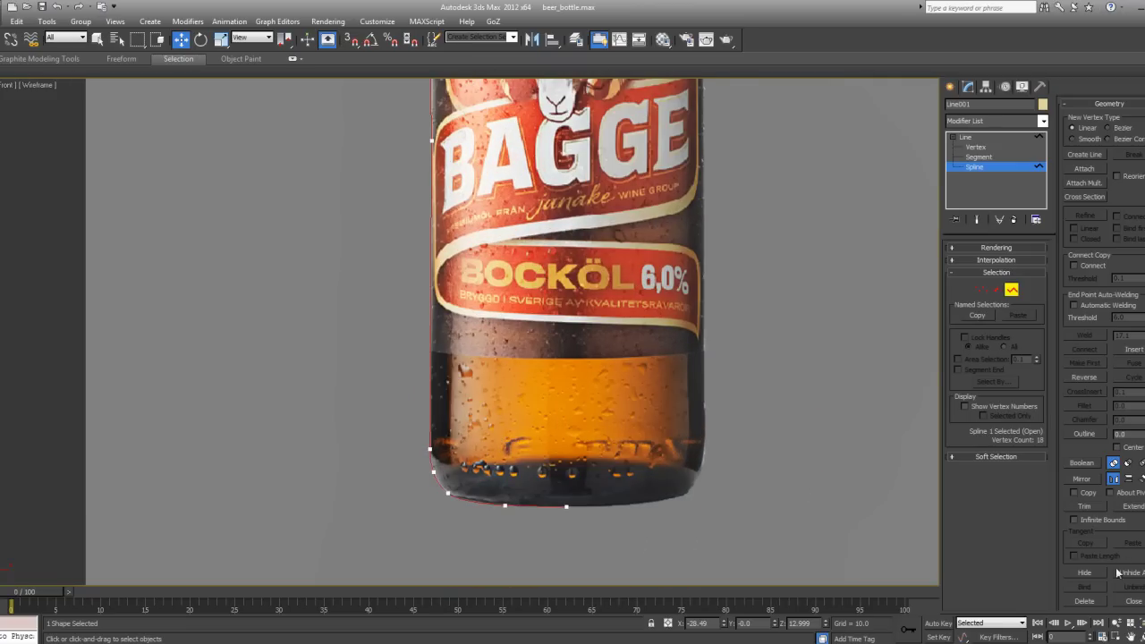
left_click(1084, 434)
scroll(508, 510, "up", 2)
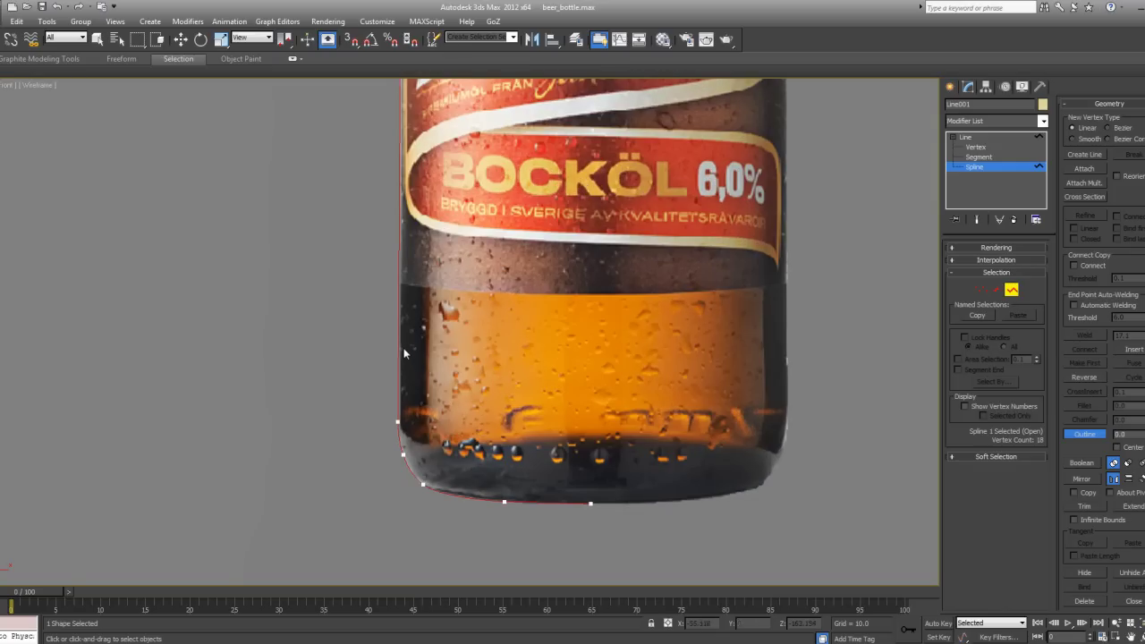
left_click_drag(402, 347, 411, 339)
Examine the outlined double contour from the label up to the cap, then leave the Outline tool and deselect the spline.
middle_click_drag(412, 337, 419, 562)
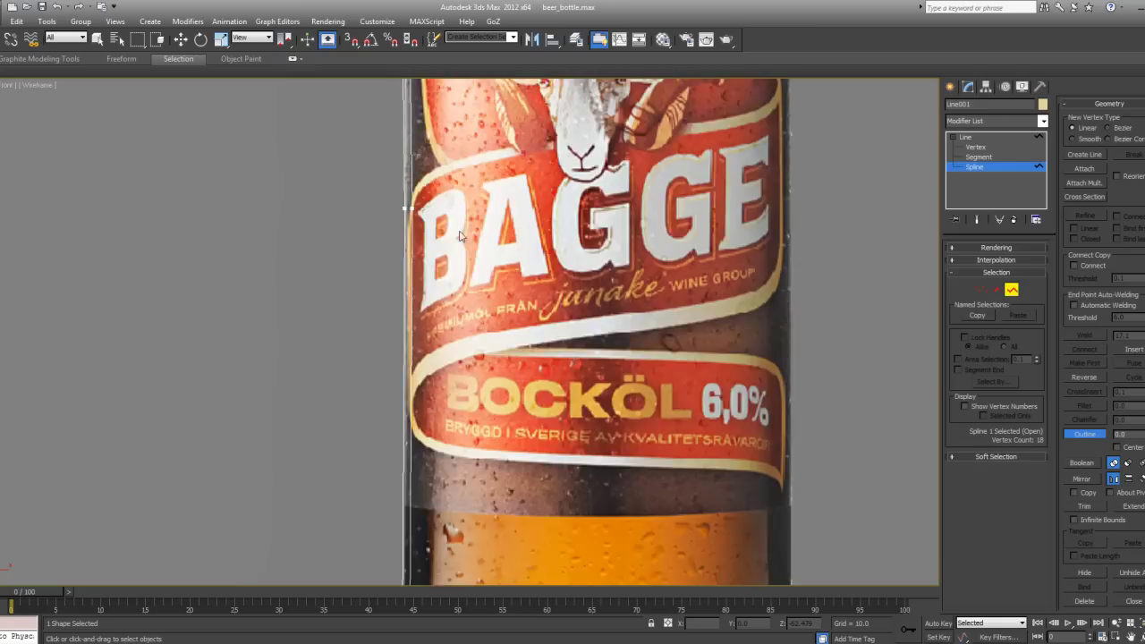
middle_click_drag(457, 98, 383, 587)
middle_click_drag(413, 148, 415, 573)
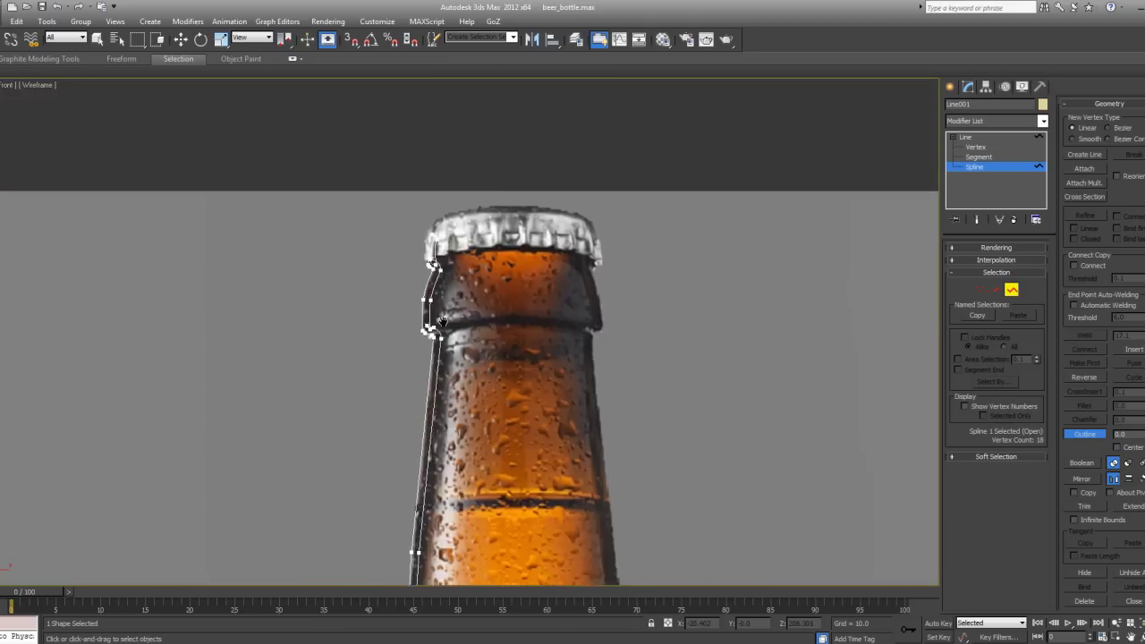
scroll(451, 314, "up", 3)
middle_click_drag(456, 275, 458, 269)
scroll(457, 268, "up", 2)
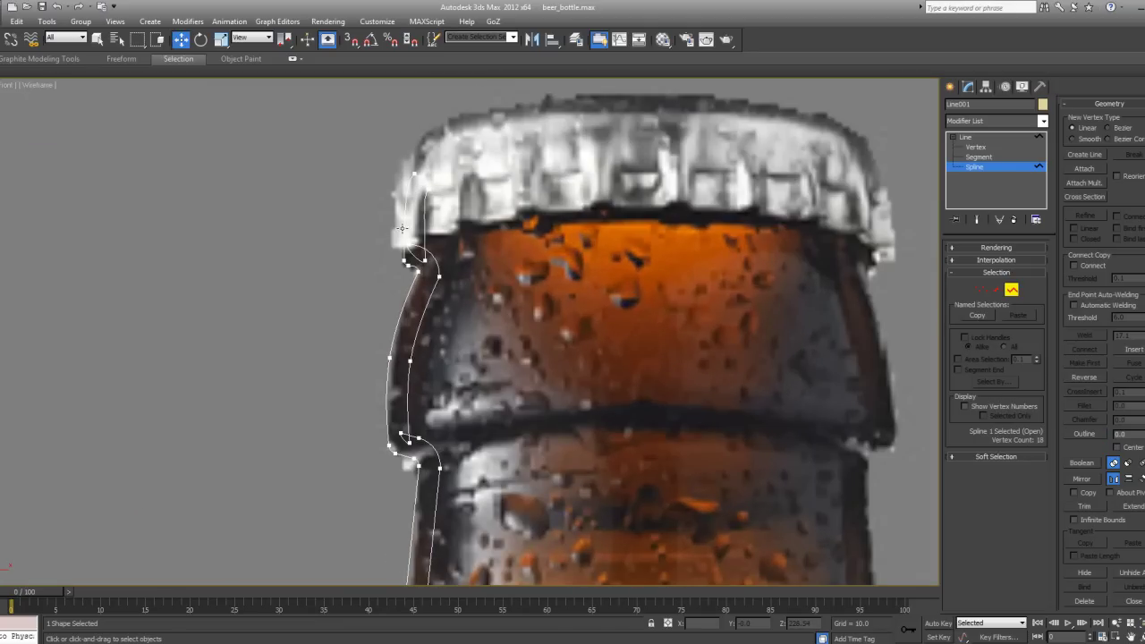
key("w")
left_click(410, 246)
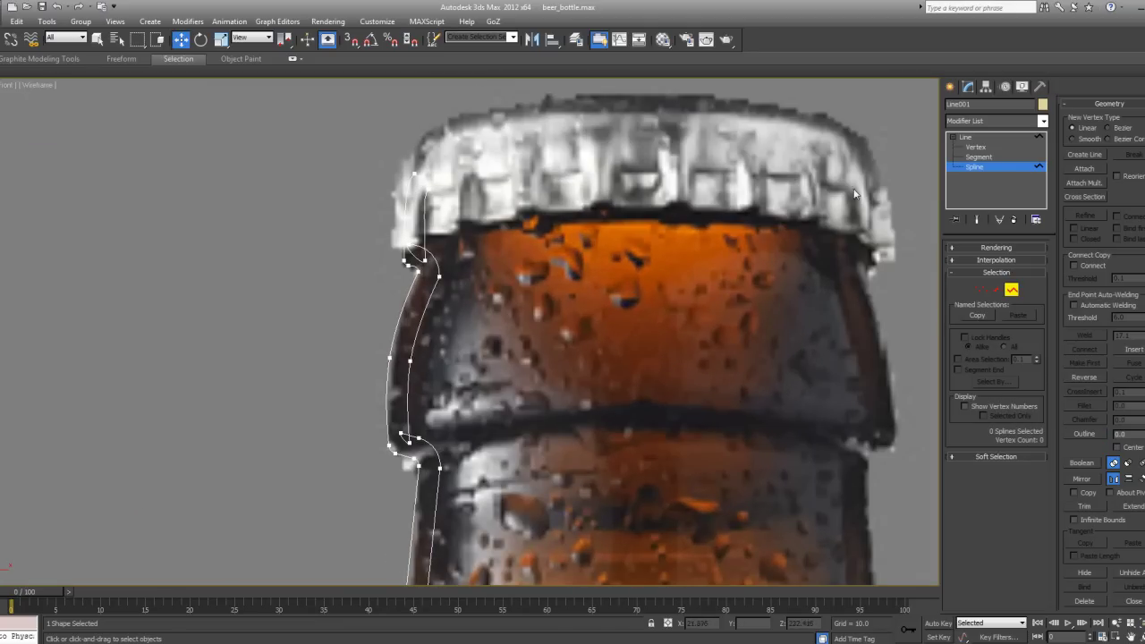
Move the inner contour's top vertex under the cap to about X -21.755, Z 234.41.
left_click(976, 146)
middle_click_drag(538, 255, 569, 309)
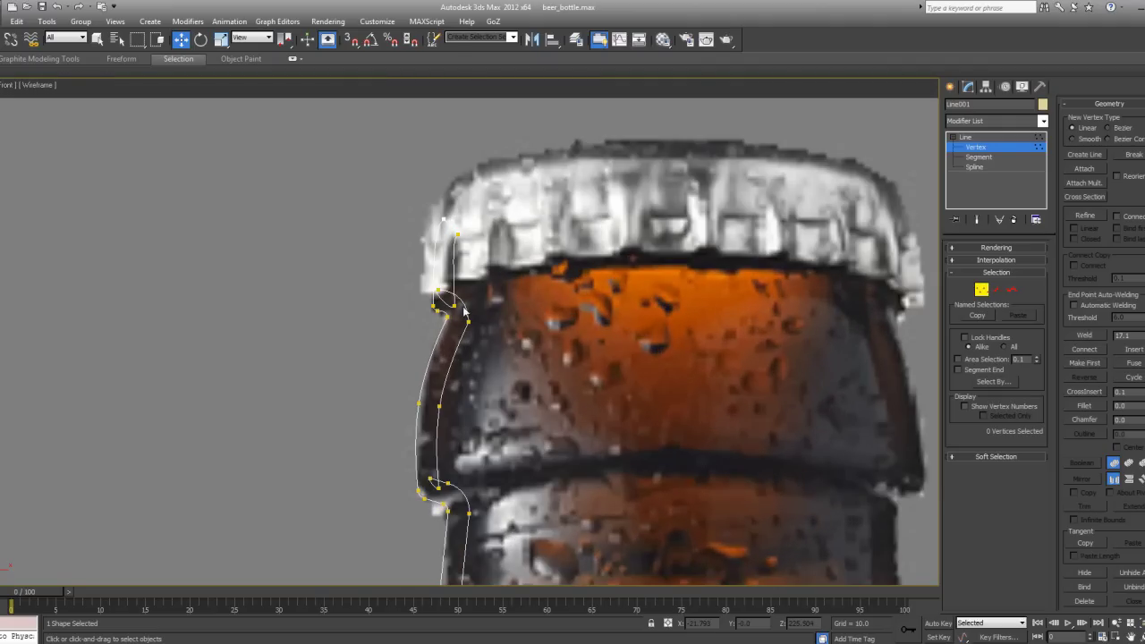
scroll(453, 242, "up", 2)
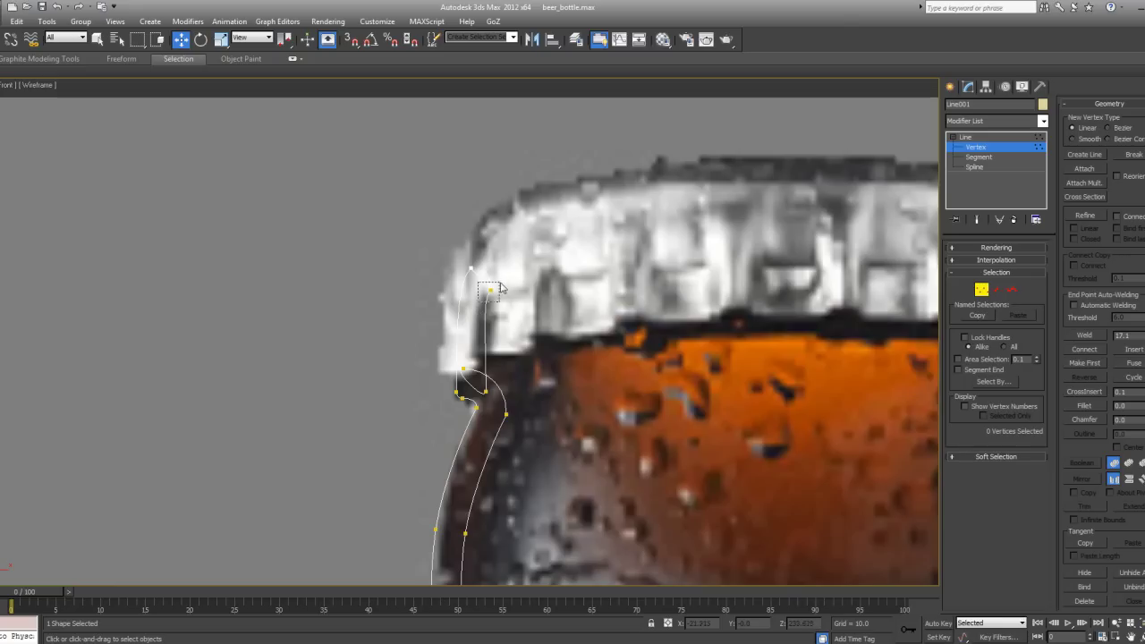
left_click(493, 279)
left_click_drag(512, 252, 517, 246)
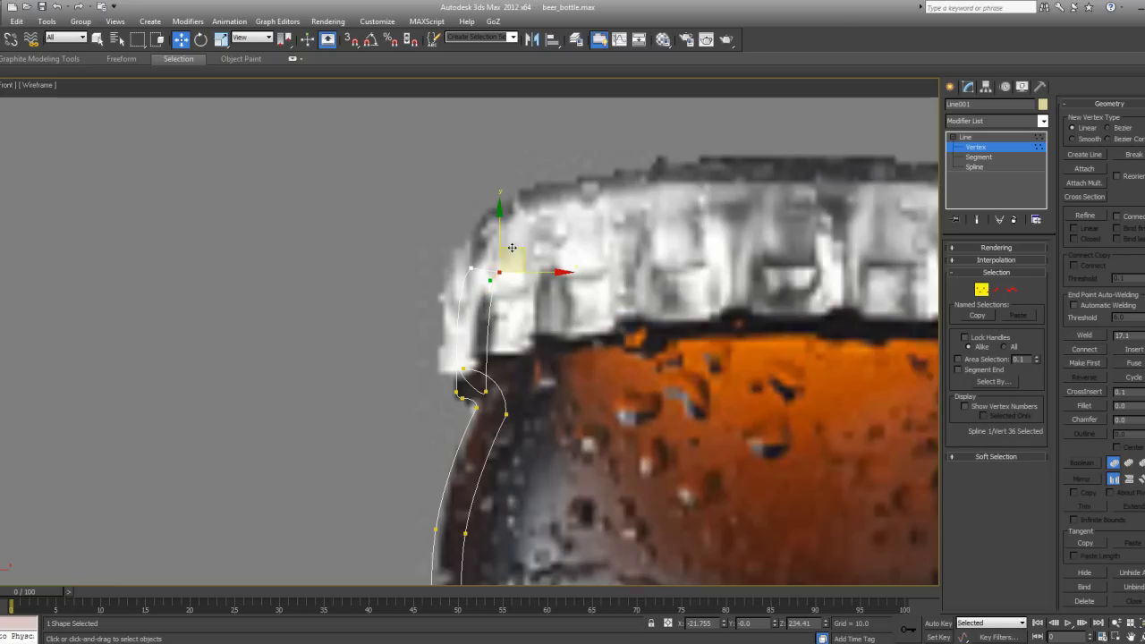
Untangle the overlapping inner vertices just below the cap, placing the lower one at about X -21.338, Z 224.301.
left_click(486, 391)
left_click_drag(496, 377, 523, 387)
scroll(549, 399, "down", 3)
middle_click_drag(549, 399, 551, 291)
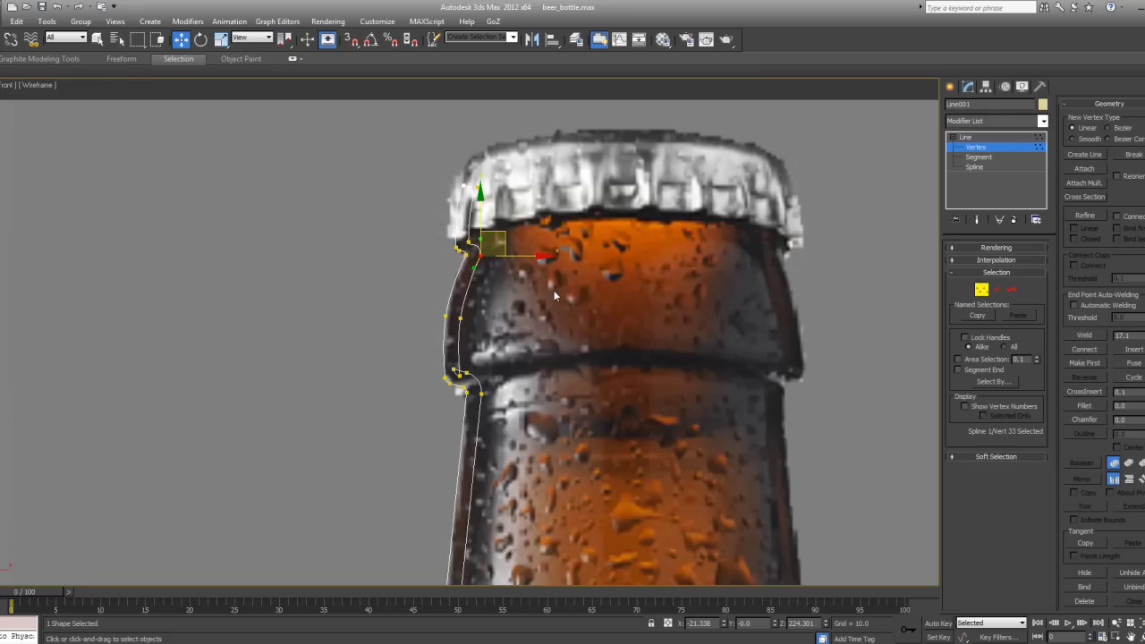
Compare the inner contour with the glass thickness visible in the photo around the cap and neck ring on both sides.
scroll(554, 290, "down", 3)
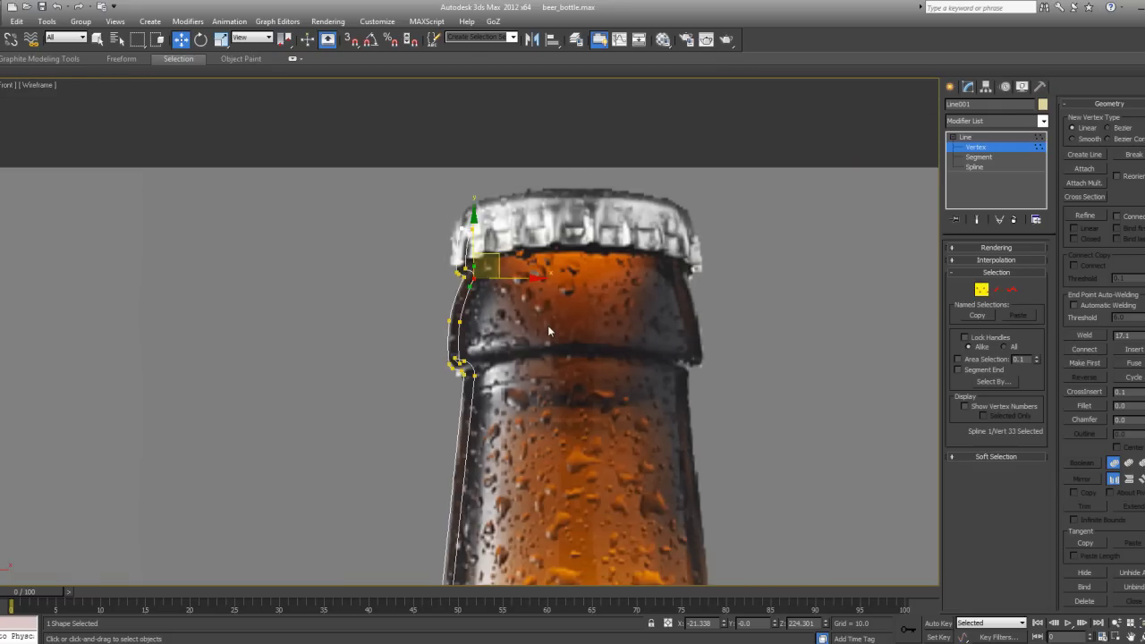
middle_click_drag(548, 325, 489, 300)
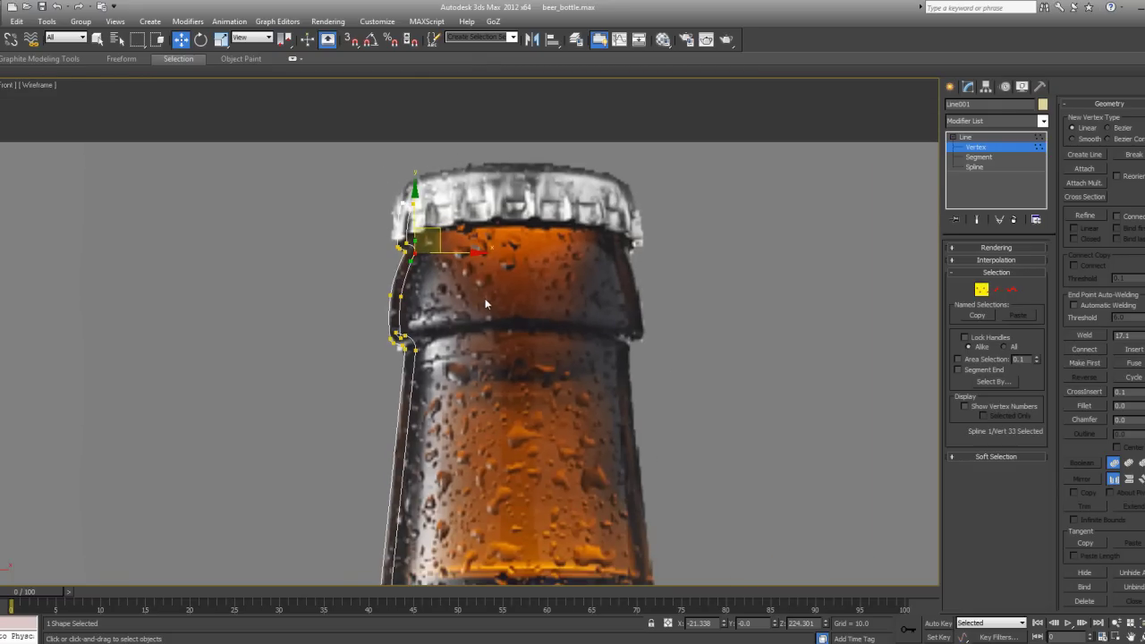
left_click(572, 290)
middle_click_drag(572, 290, 438, 301)
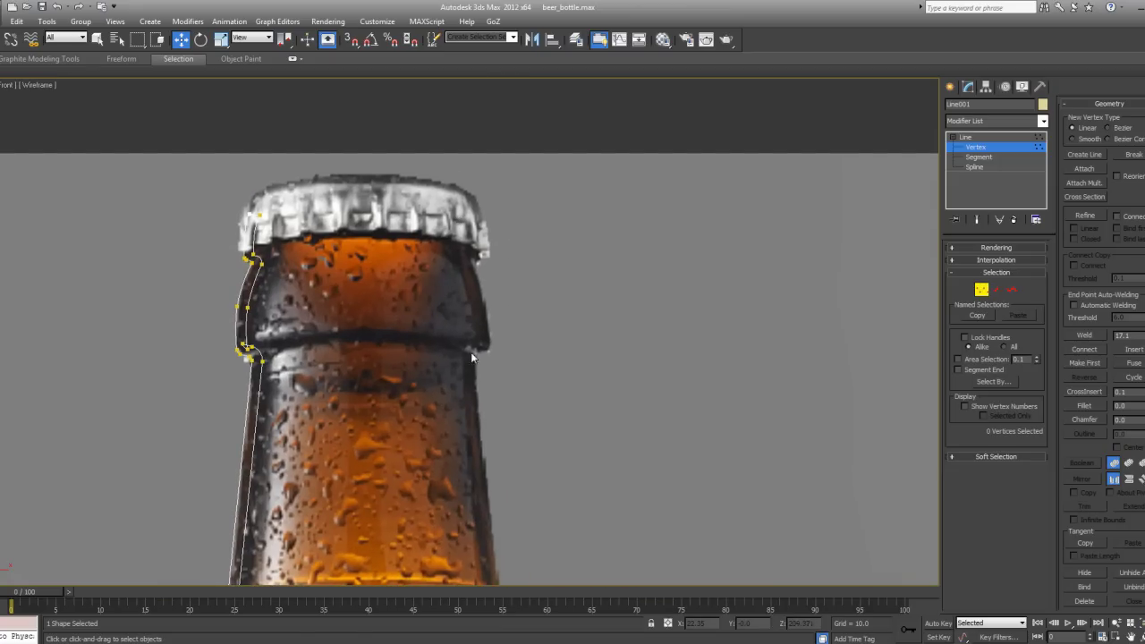
scroll(458, 302, "up", 1)
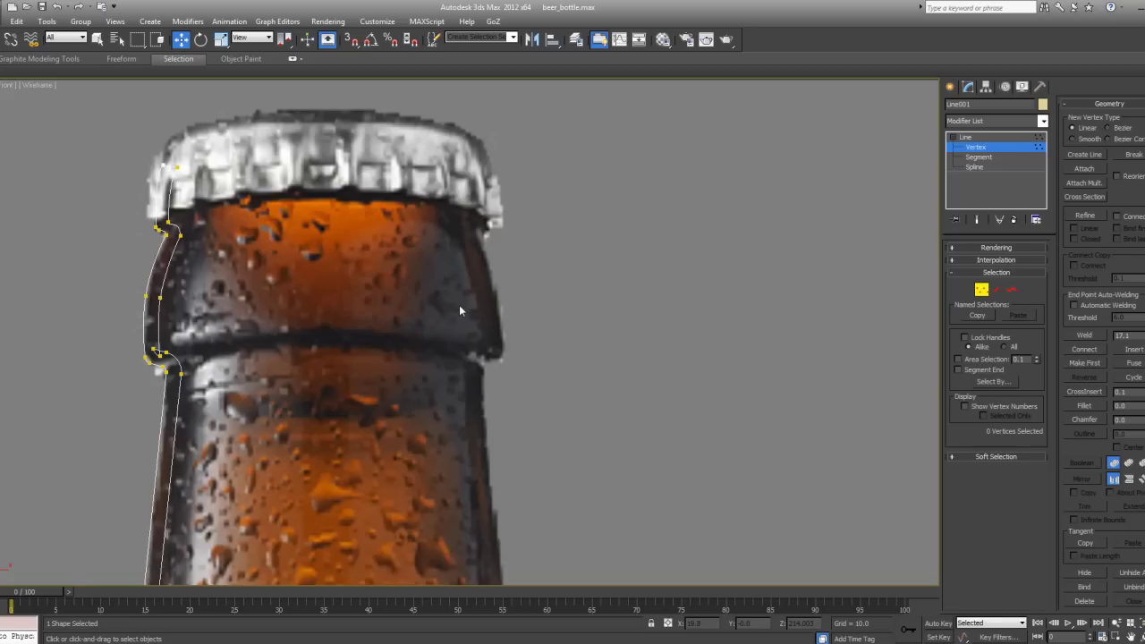
scroll(461, 304, "down", 1)
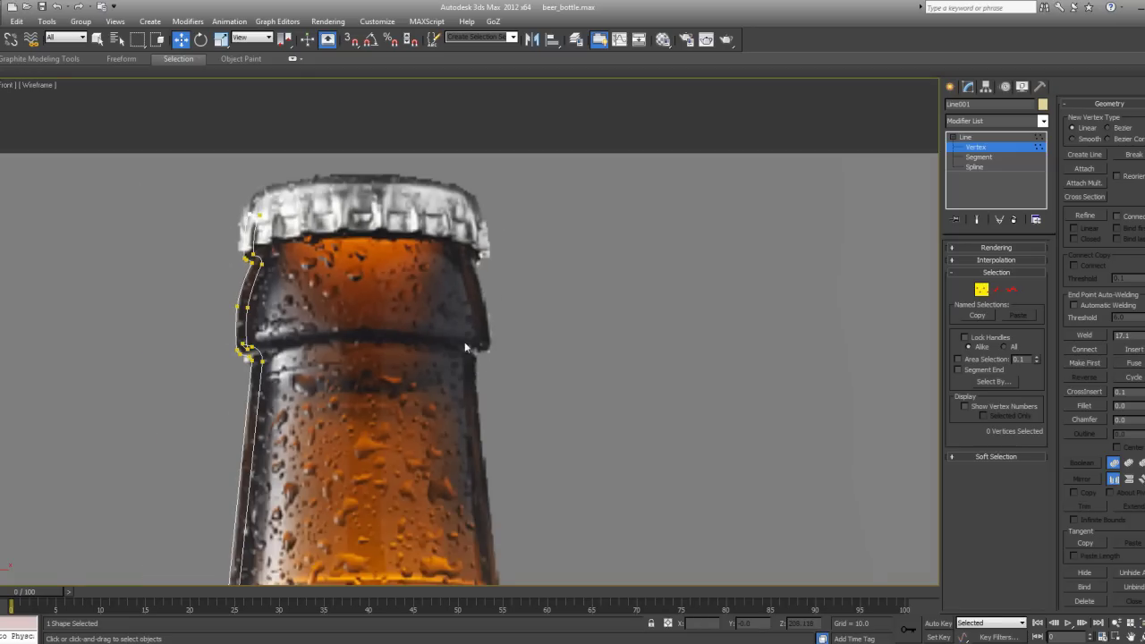
scroll(383, 284, "up", 2)
middle_click_drag(384, 284, 565, 368)
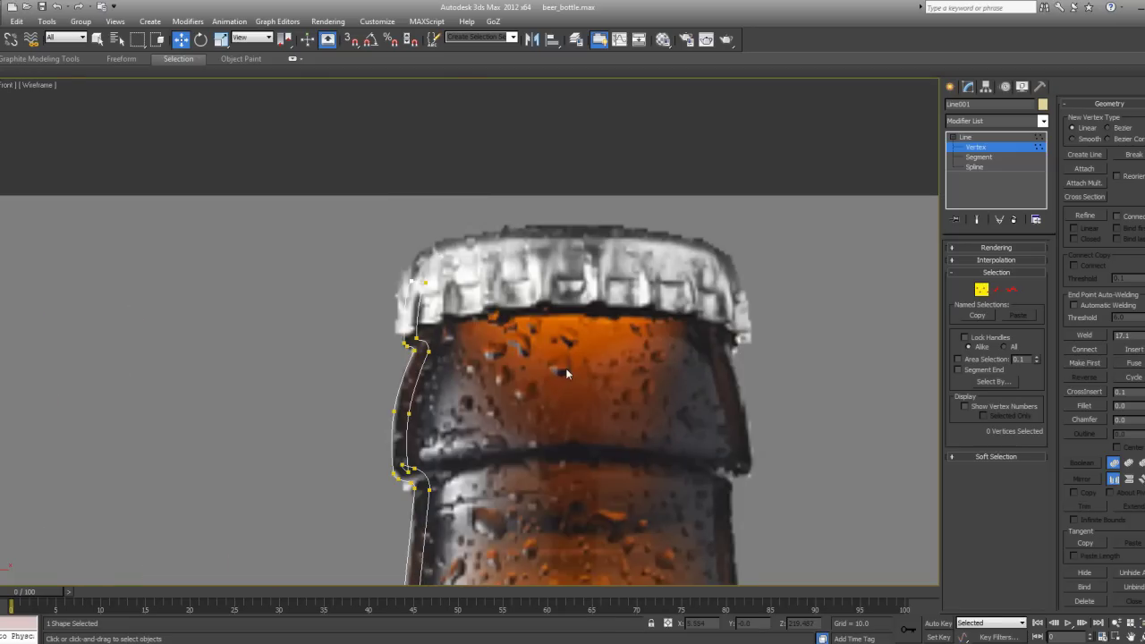
middle_click_drag(482, 339, 487, 240)
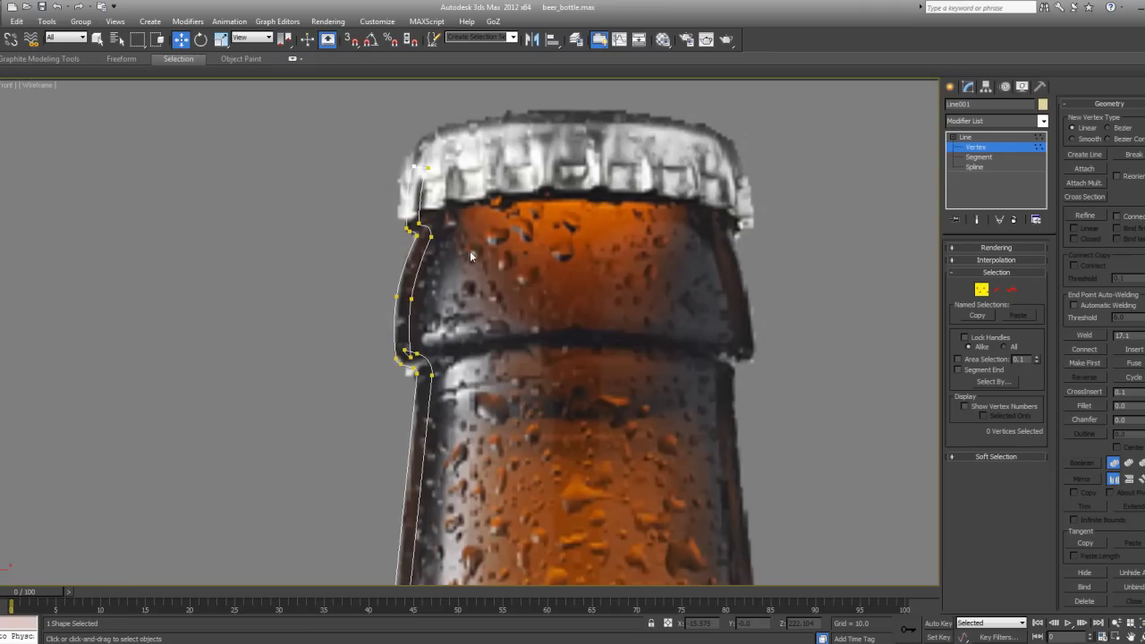
scroll(470, 255, "down", 2)
scroll(470, 255, "up", 2)
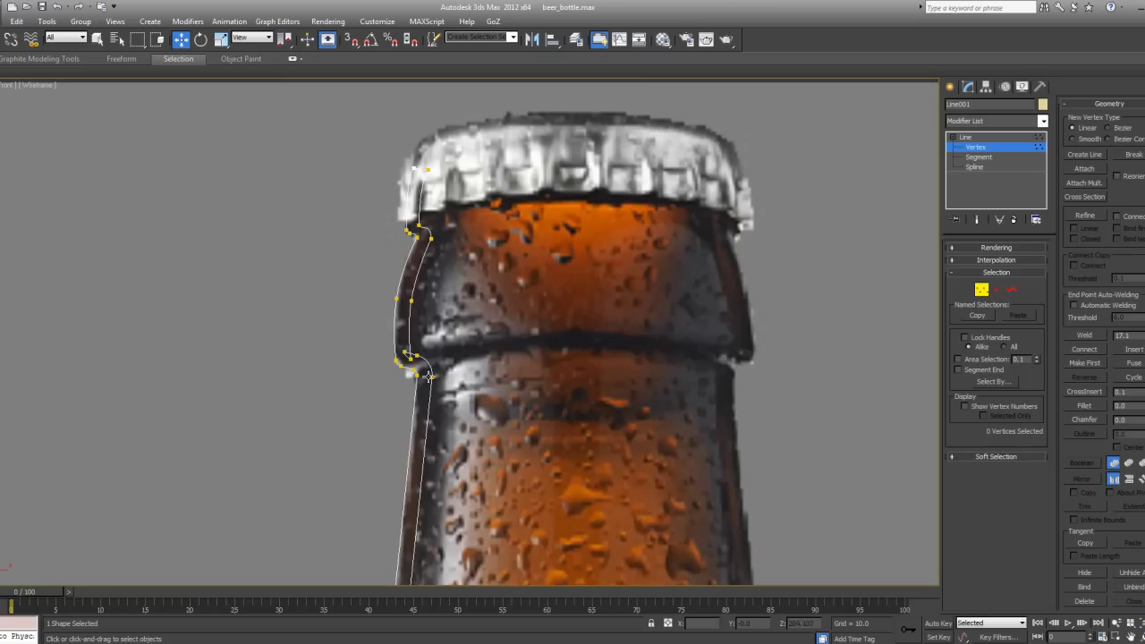
middle_click_drag(436, 242, 437, 262)
scroll(439, 256, "up", 1)
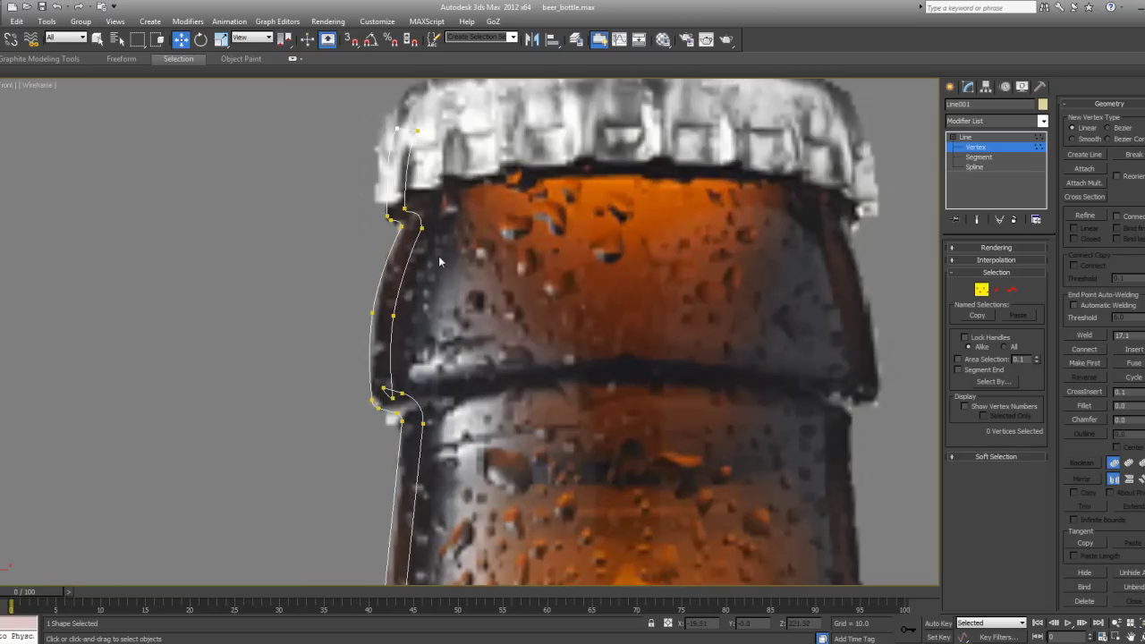
Try to realign the inner contour's two vertices under the cap, placing the upper one at about X -21.906, Z 224.985.
scroll(438, 256, "down", 1)
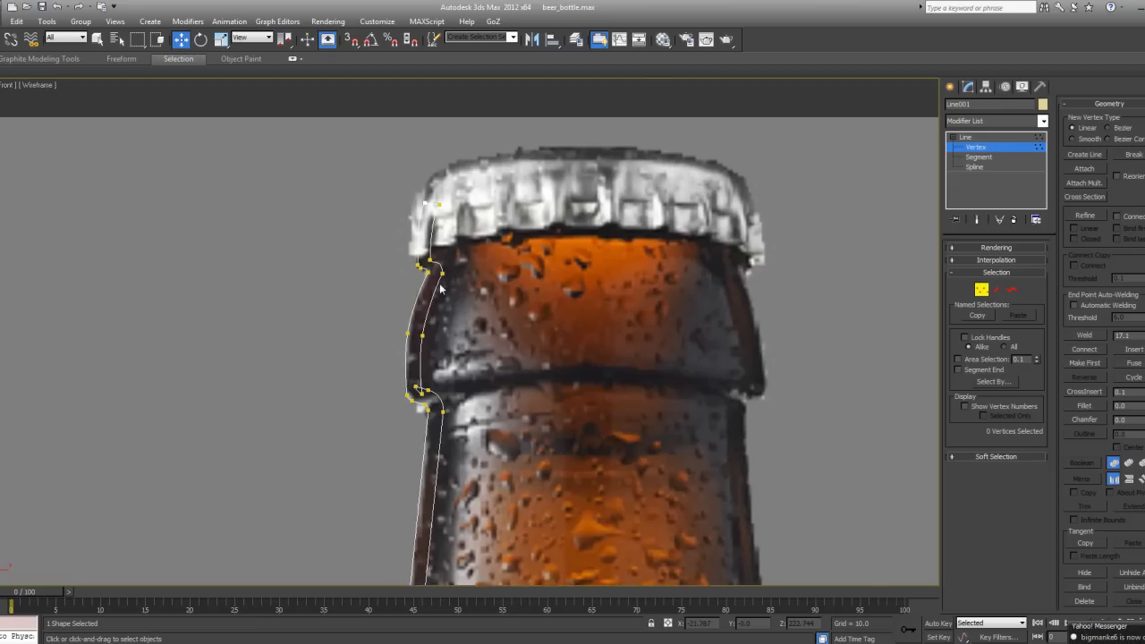
scroll(437, 262, "up", 1)
middle_click_drag(462, 251, 506, 293)
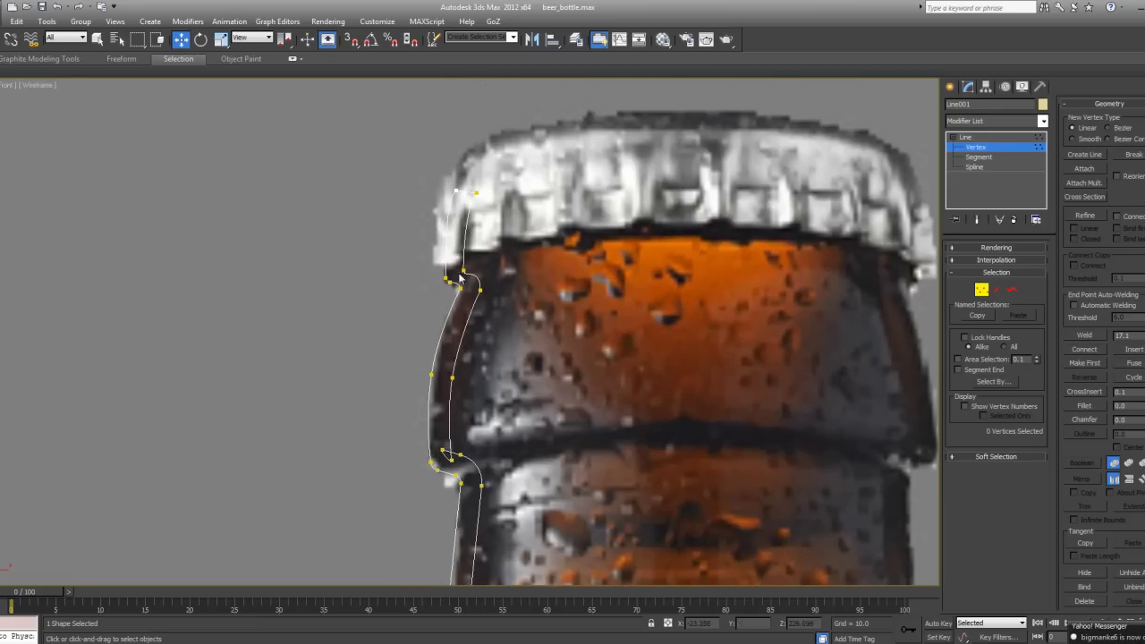
left_click(462, 268)
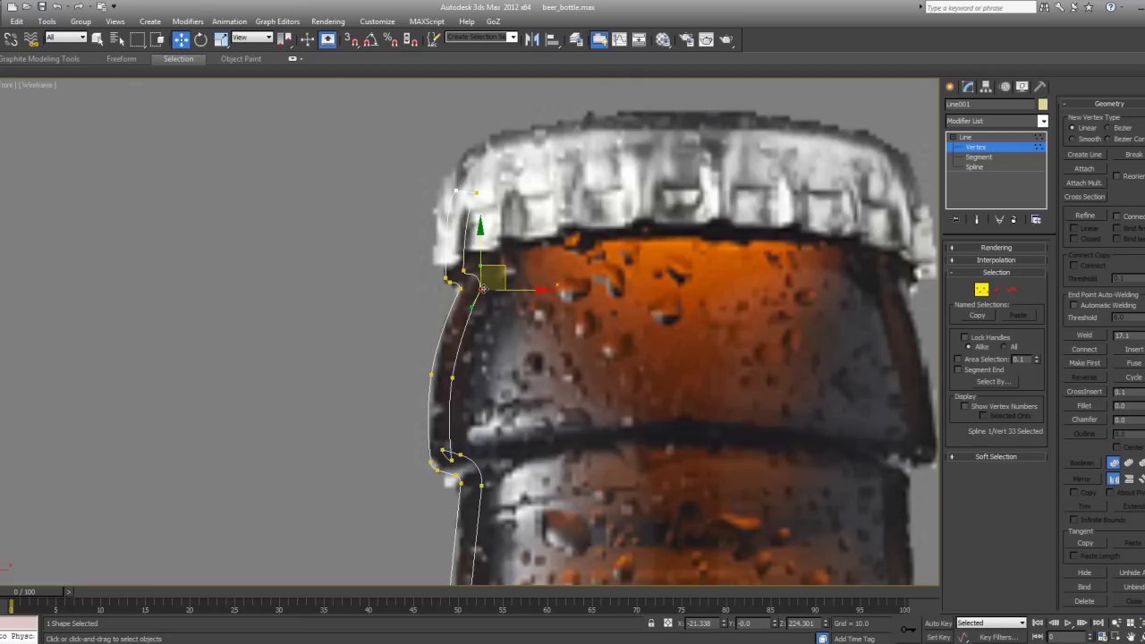
mouse_move(521, 294)
left_mouse_down()
mouse_move(510, 285)
mouse_move(511, 296)
left_mouse_up()
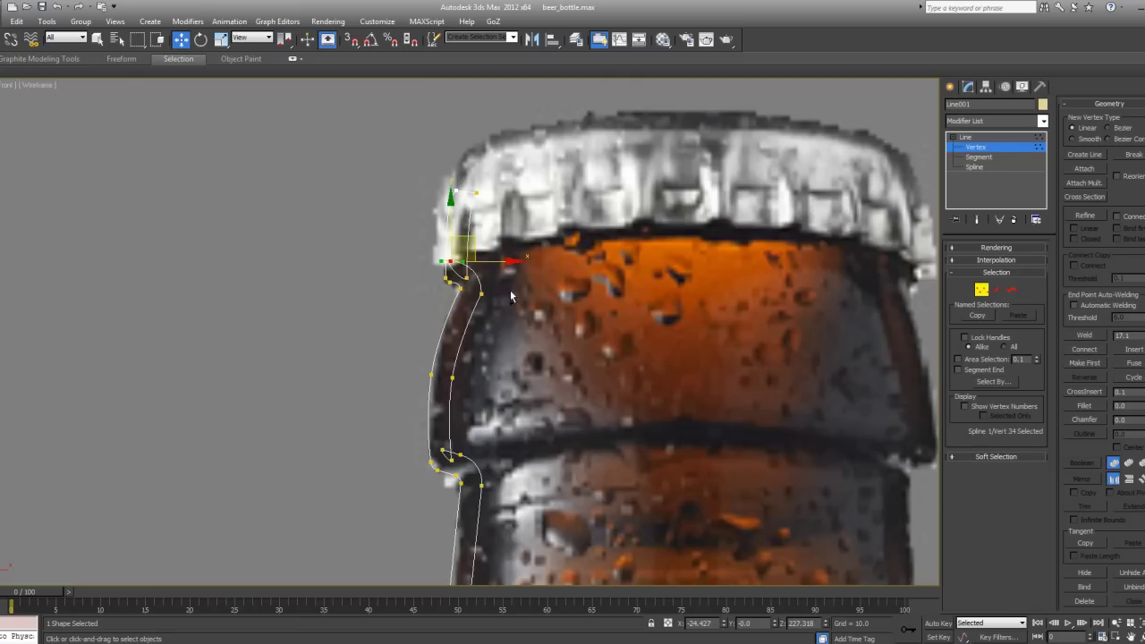
left_click_drag(474, 239, 503, 261)
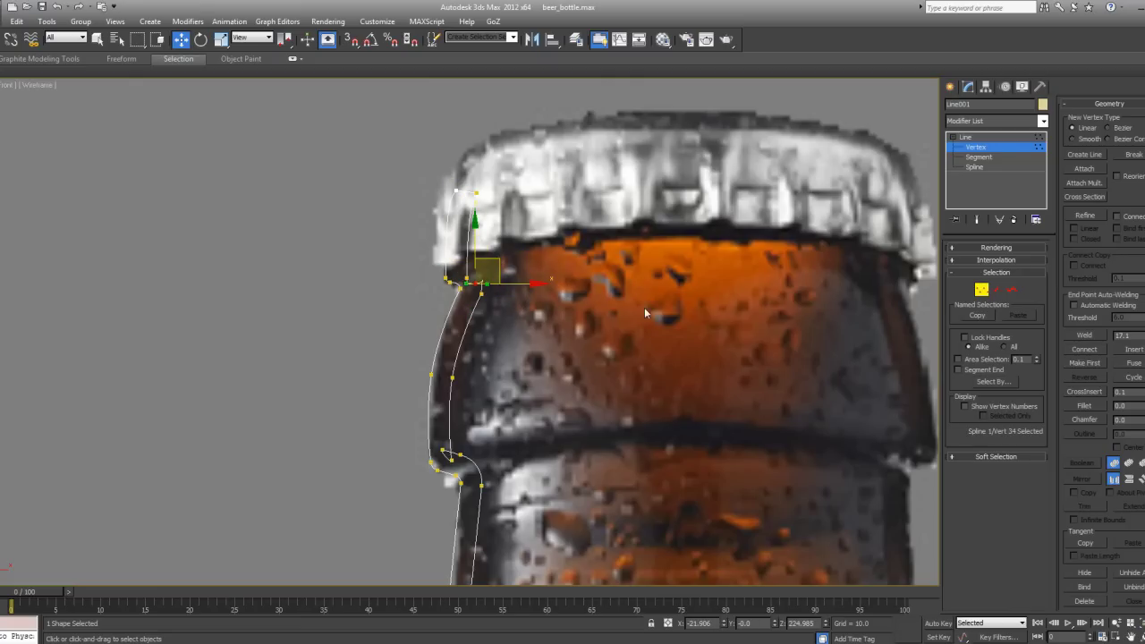
Try to tighten the inner neck curve by lowering the vertex below the cap and scaling the handles of the vertex above it.
scroll(620, 253, "up", 2)
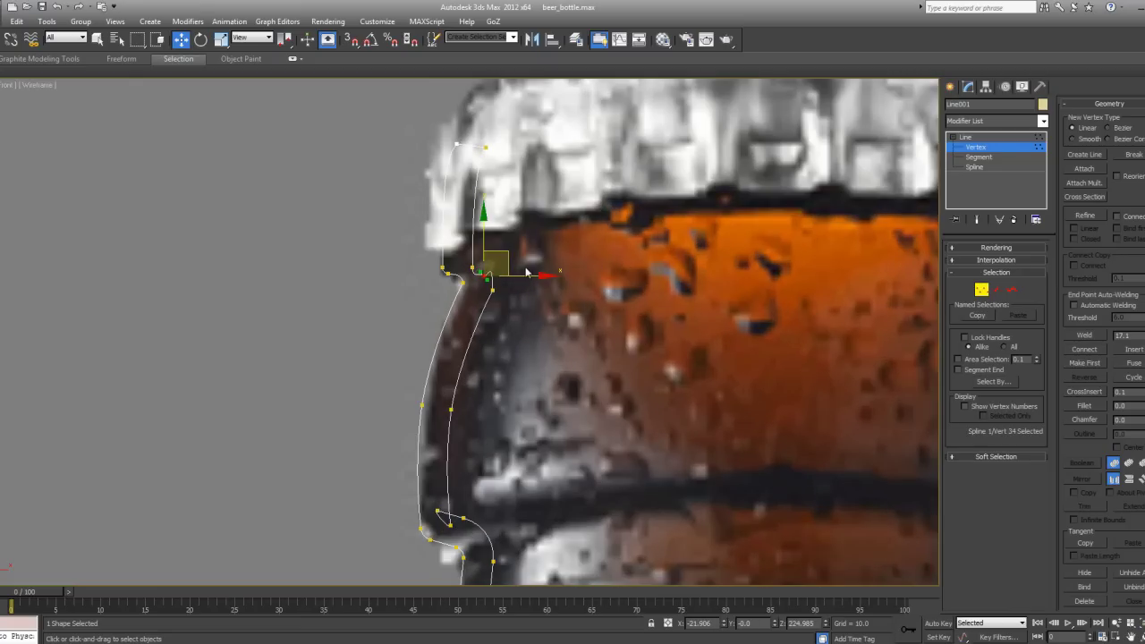
left_click(493, 289)
left_click_drag(509, 265, 501, 278)
left_click(501, 278)
left_click(483, 277)
key("r")
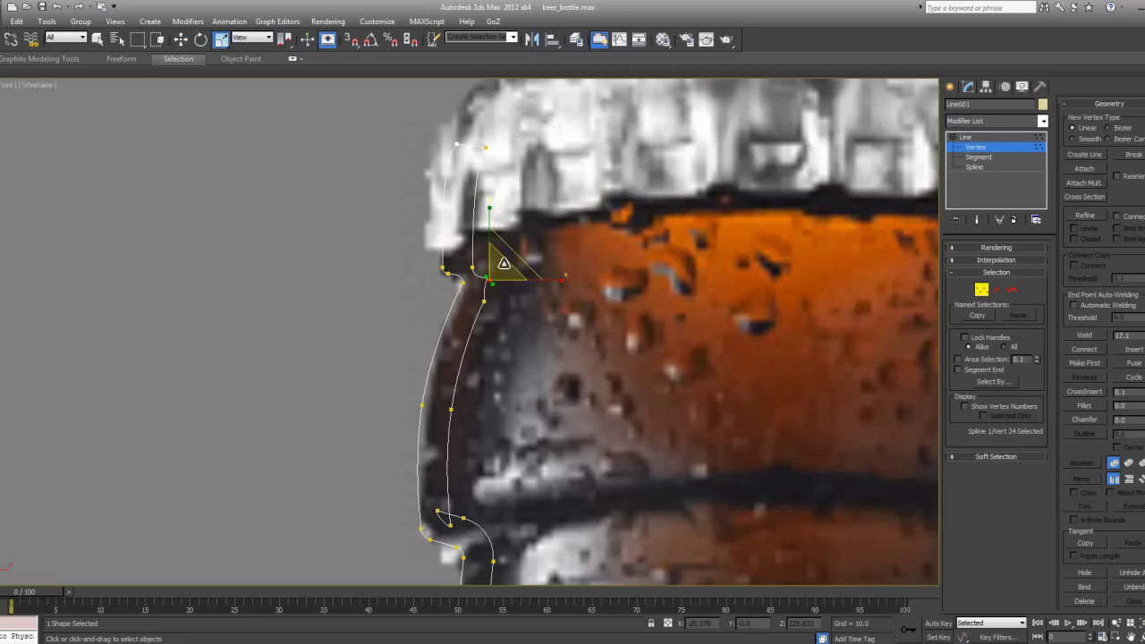
left_click(531, 230)
Undo the recent inner vertex edits under the cap and remove the extra vertex that makes the contour overlap.
key("ctrl+z")
key("ctrl+z")
key("ctrl+z")
key("ctrl+z")
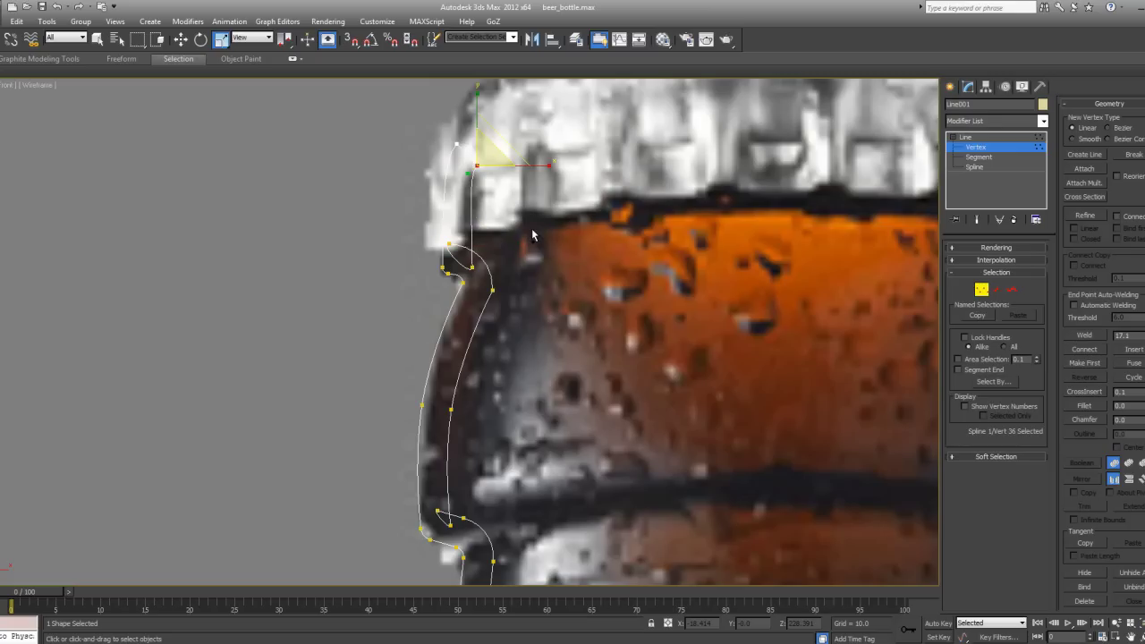
key("ctrl+z")
key("ctrl+z")
Try rotating the tangent handles of the inner vertex at the cap's lower edge, then undo the rotation.
left_click(474, 267)
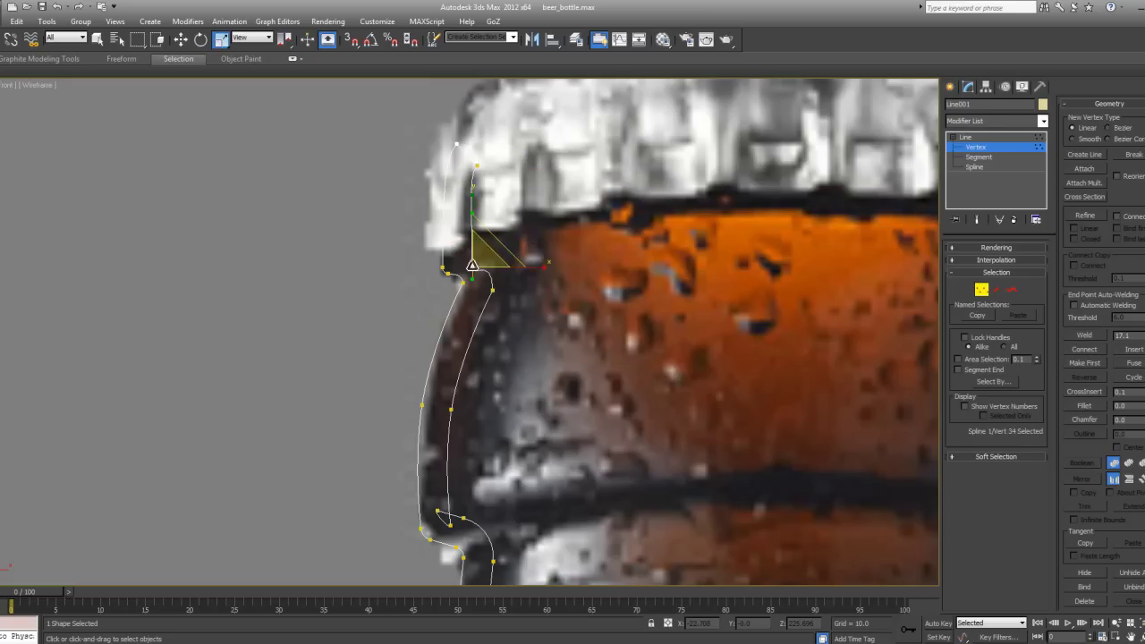
key("e")
left_click_drag(498, 215, 474, 205)
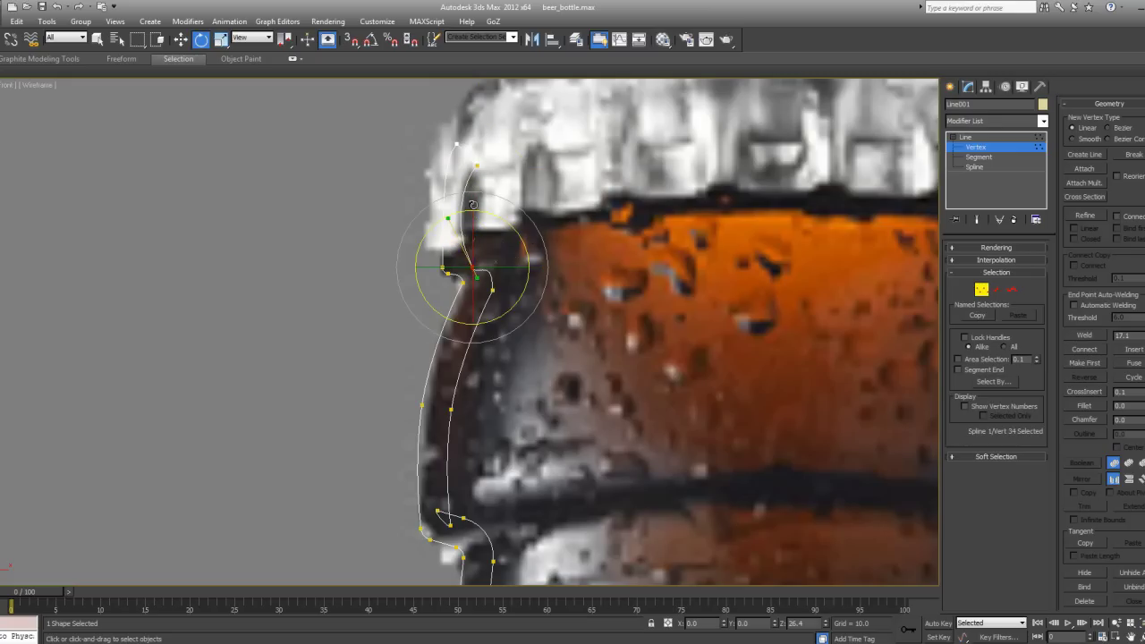
key("w")
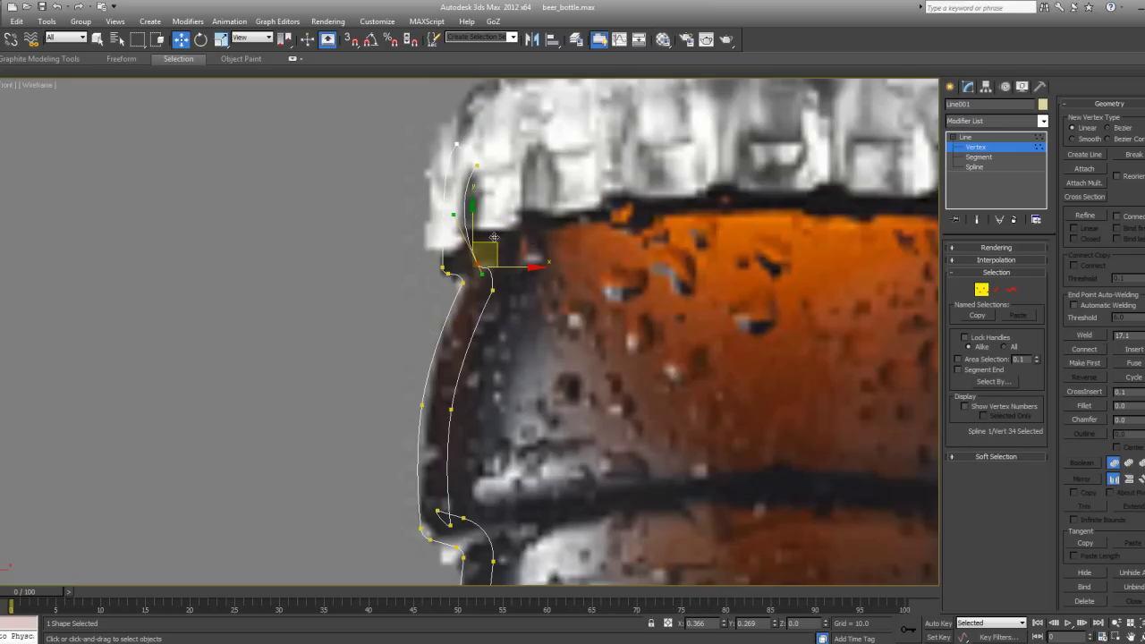
key("ctrl+z")
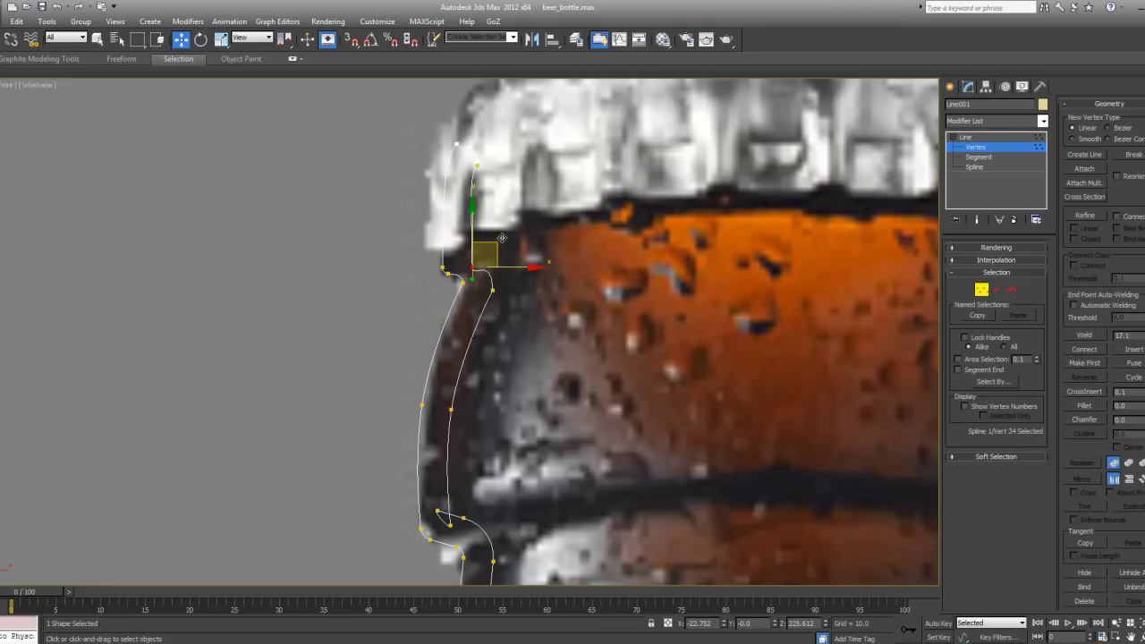
Move the inner contour's vertex just below the cap inward to about X -21.703, Z 223.194.
left_click(493, 290)
left_click_drag(515, 266, 507, 277)
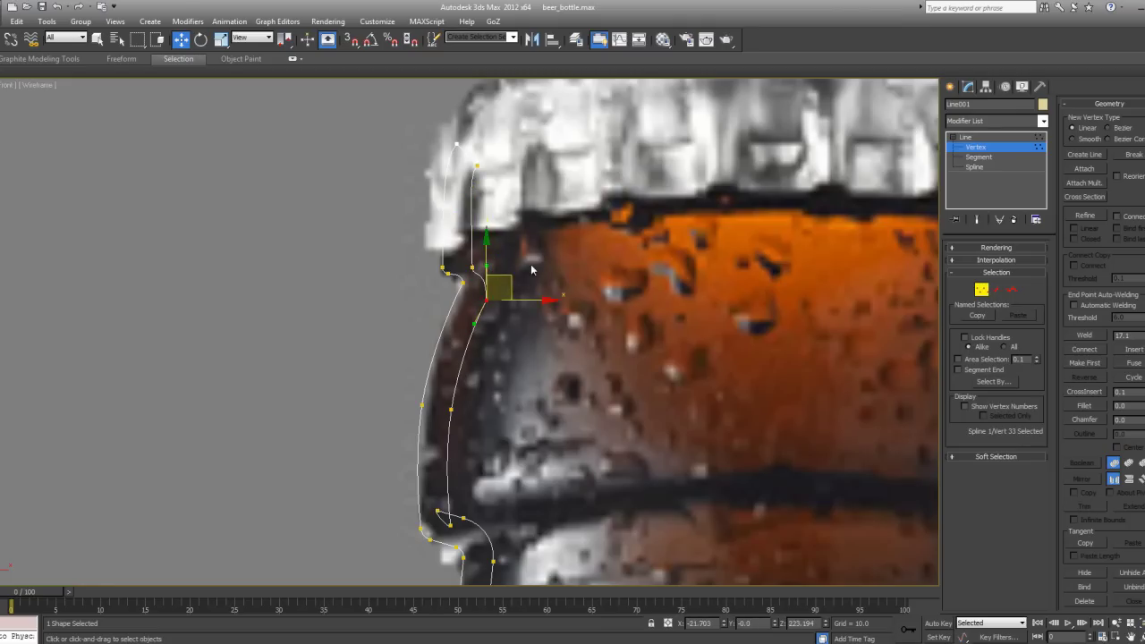
left_click(479, 260)
Scale the tangent handles of the two inner vertices below the cap to smooth the curve between them.
left_click(486, 299)
key("r")
left_click(500, 290)
left_click(485, 298)
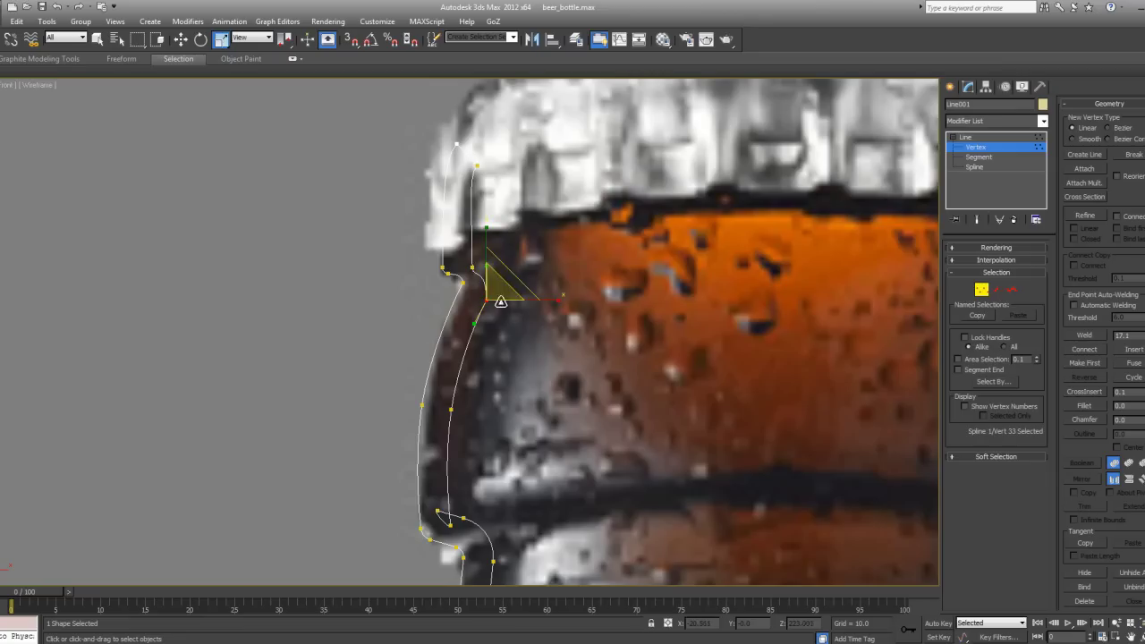
left_click(512, 282)
left_click(485, 299)
left_click(472, 266)
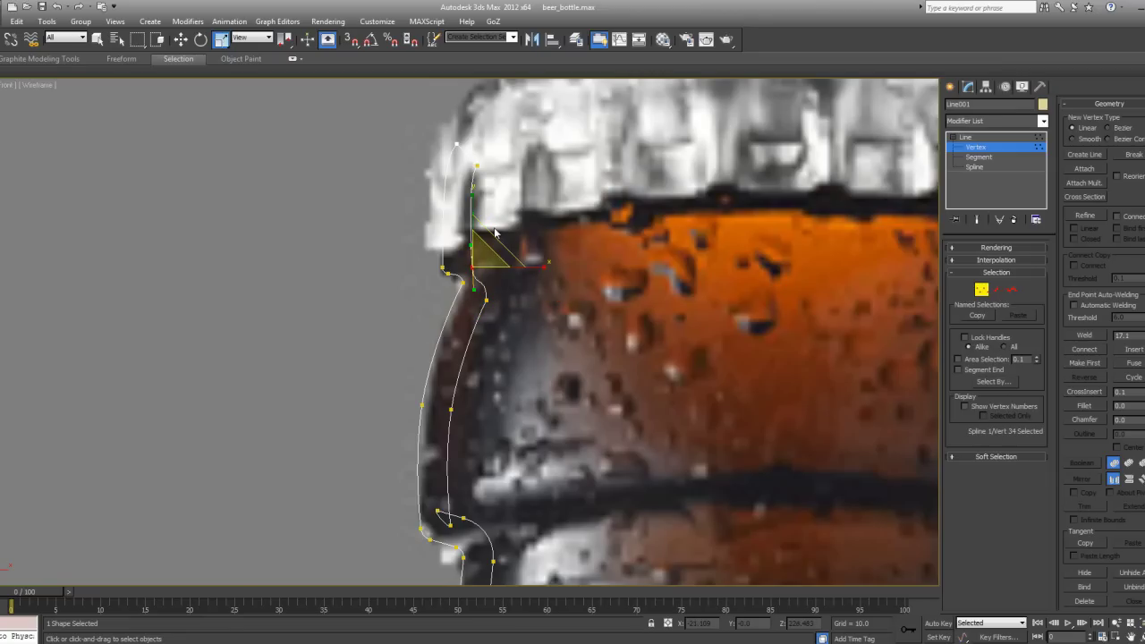